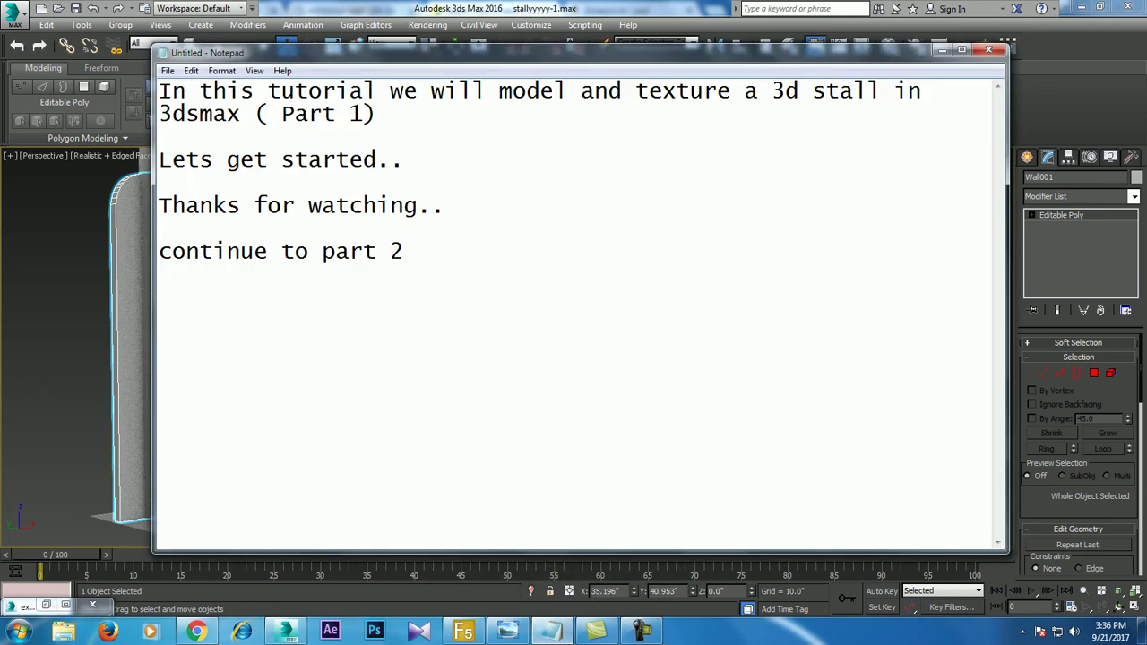
- Delete the note's closing lines and minimise Notepad to reveal the stall model
{"action": "left_click_drag", "start_coordinate": [405, 252], "coordinate": [160, 183]}
{"action": "key", "text": "BackSpace"}
{"action": "type", "text": "2"}
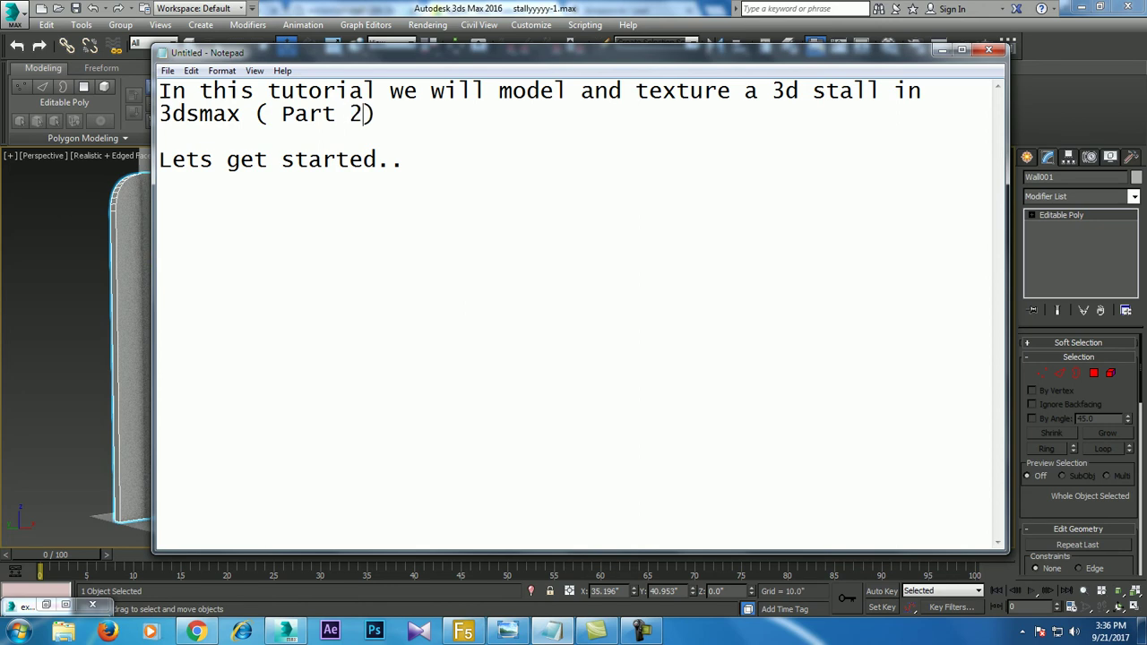
{"action": "left_click", "coordinate": [942, 49]}
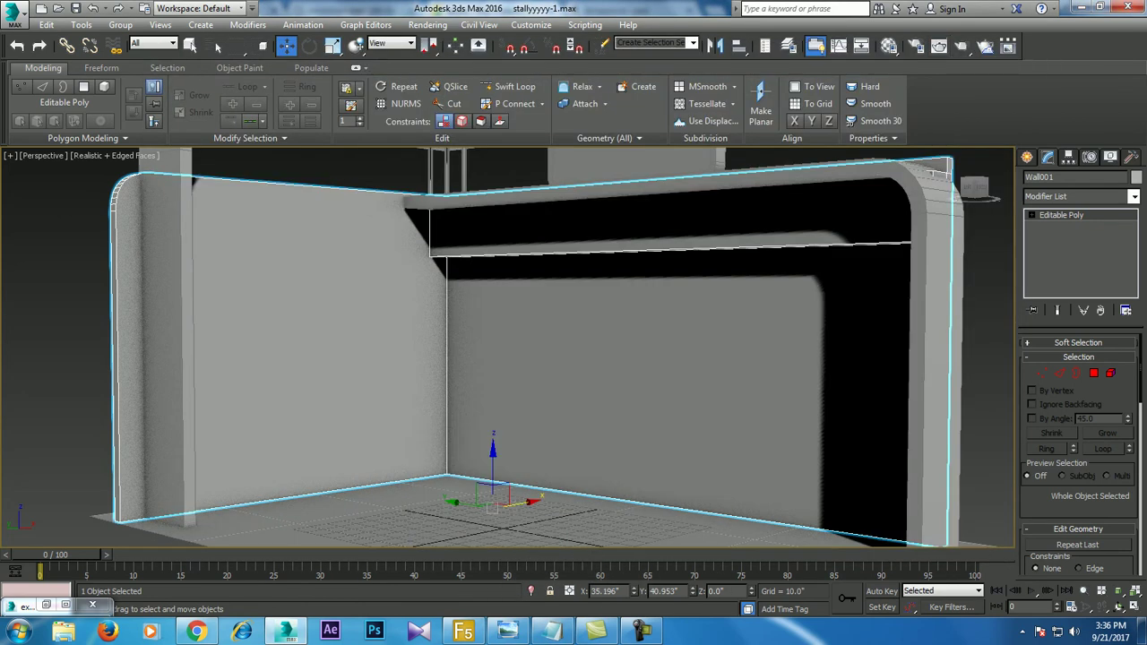
- Restore the SHOP CJ reference image, move it aside, and maximise the Front viewport
{"action": "left_click", "coordinate": [65, 605]}
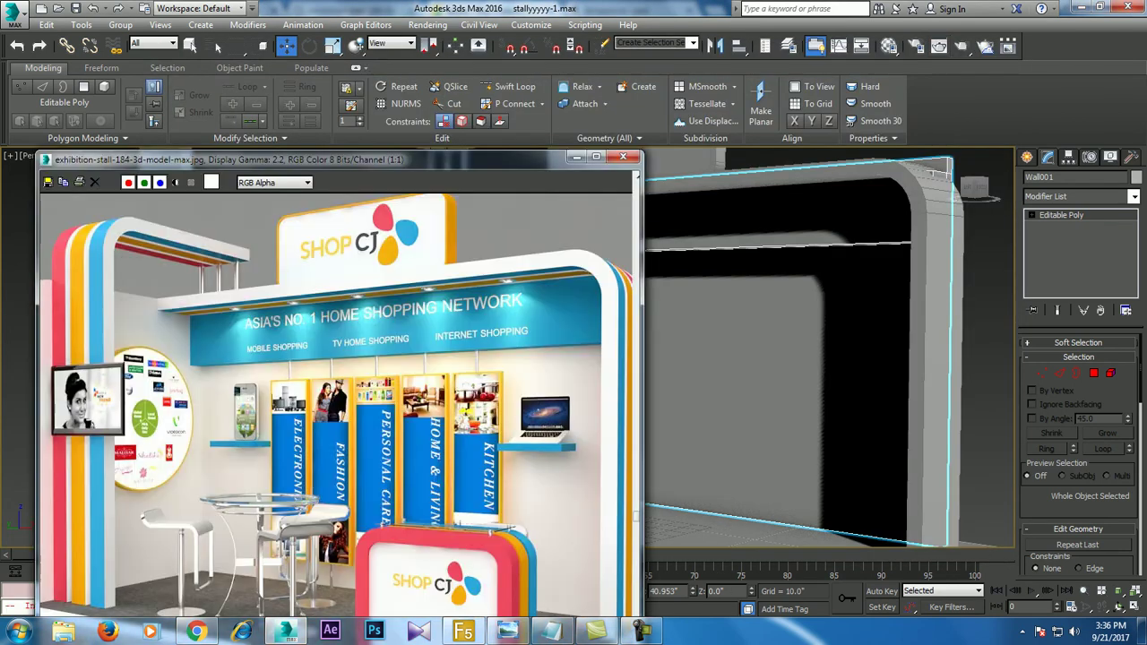
{"action": "left_click_drag", "start_coordinate": [493, 159], "coordinate": [349, 50]}
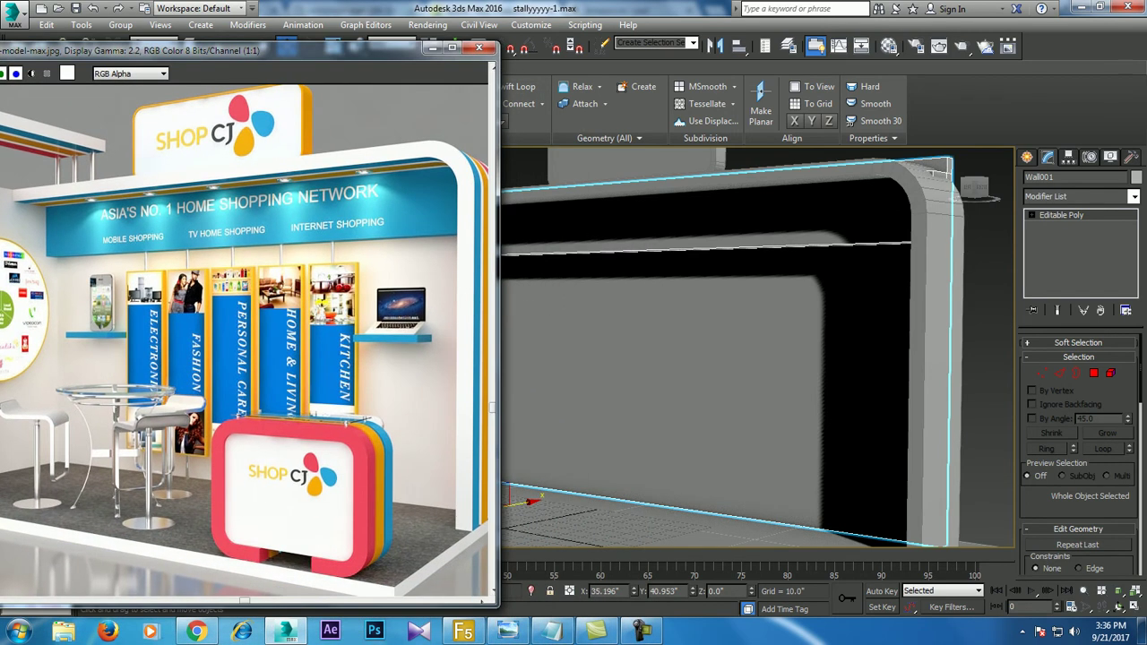
{"action": "key", "text": "alt+w"}
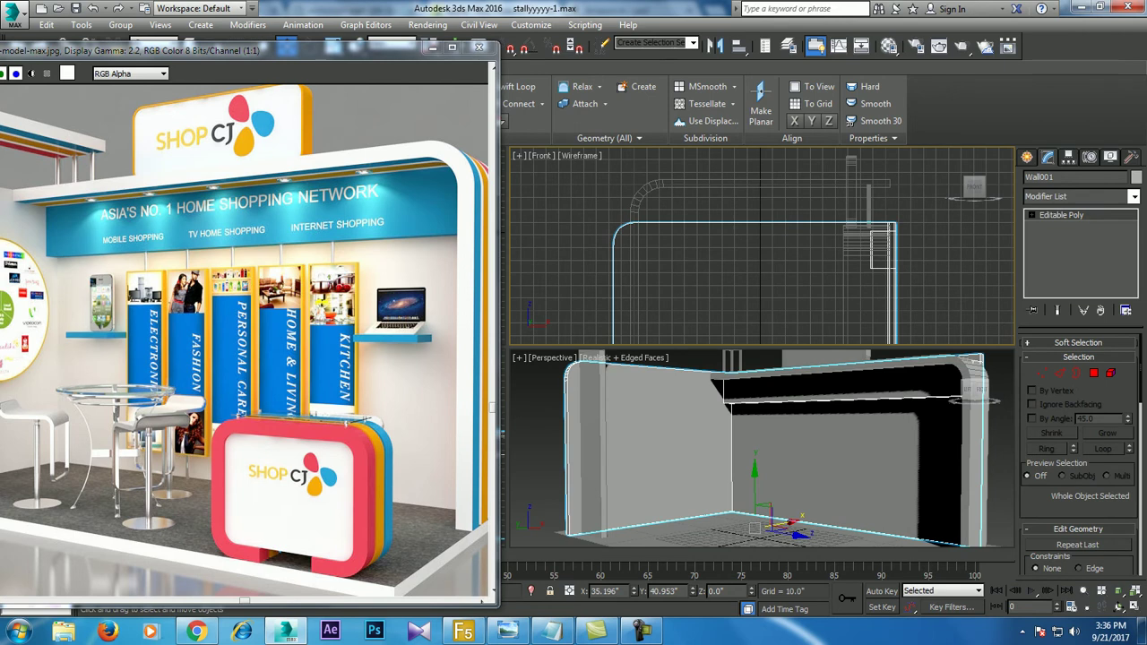
{"action": "key", "text": "alt+w"}
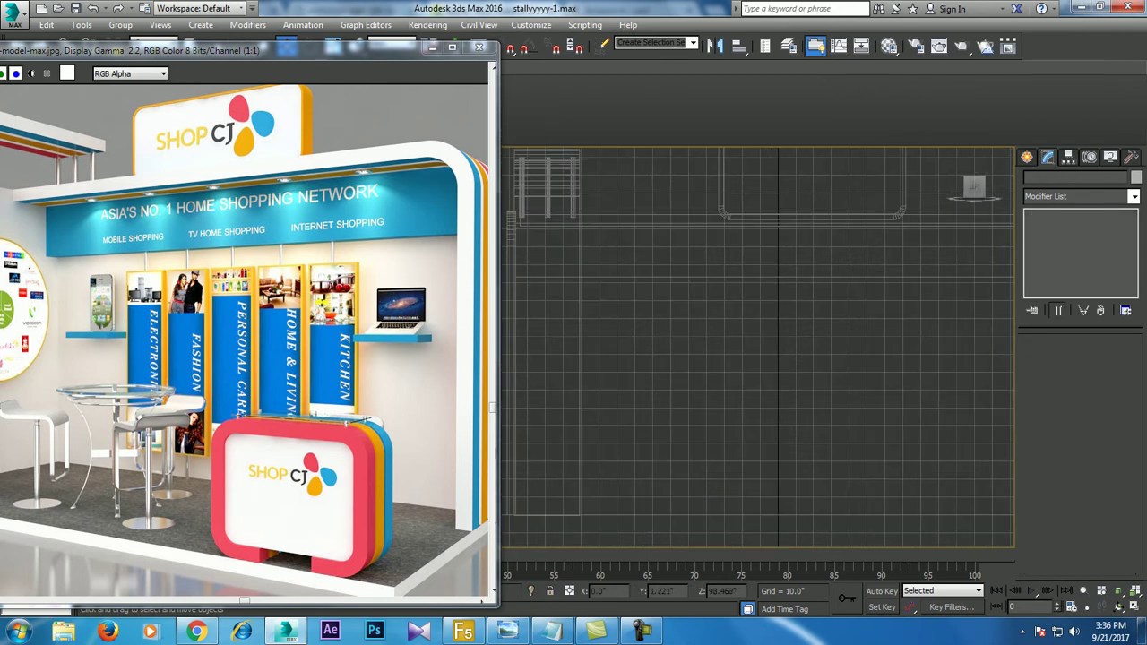
- Draw a short vertical line, Line006, with the Line shape tool
{"action": "left_click", "coordinate": [1027, 156]}
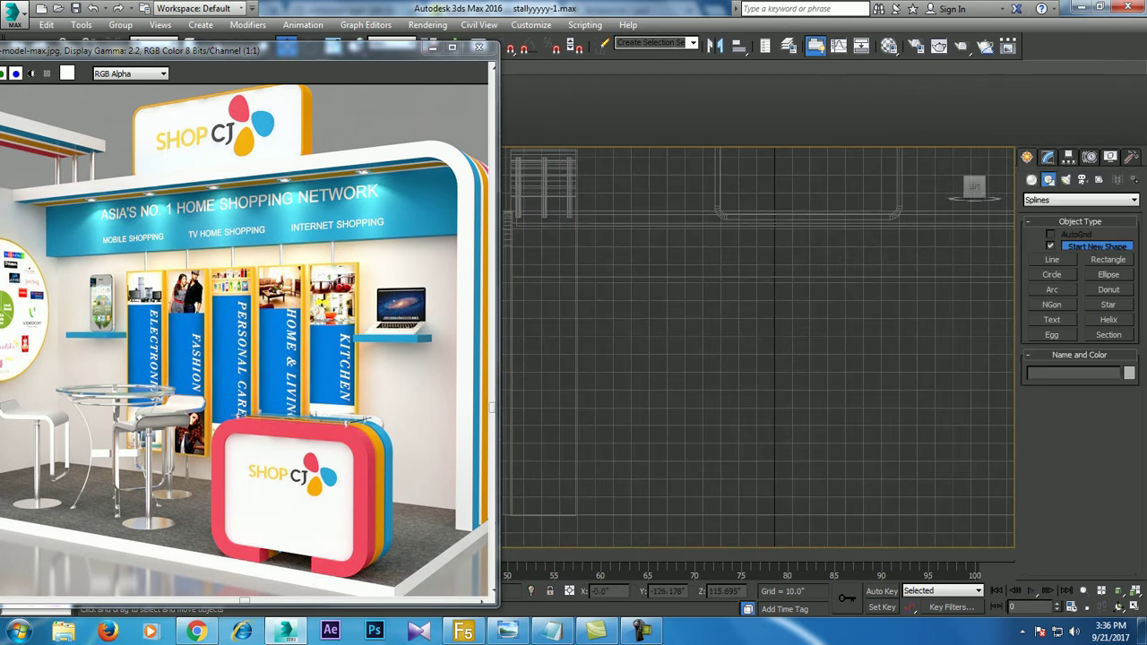
{"action": "left_click", "coordinate": [1052, 259]}
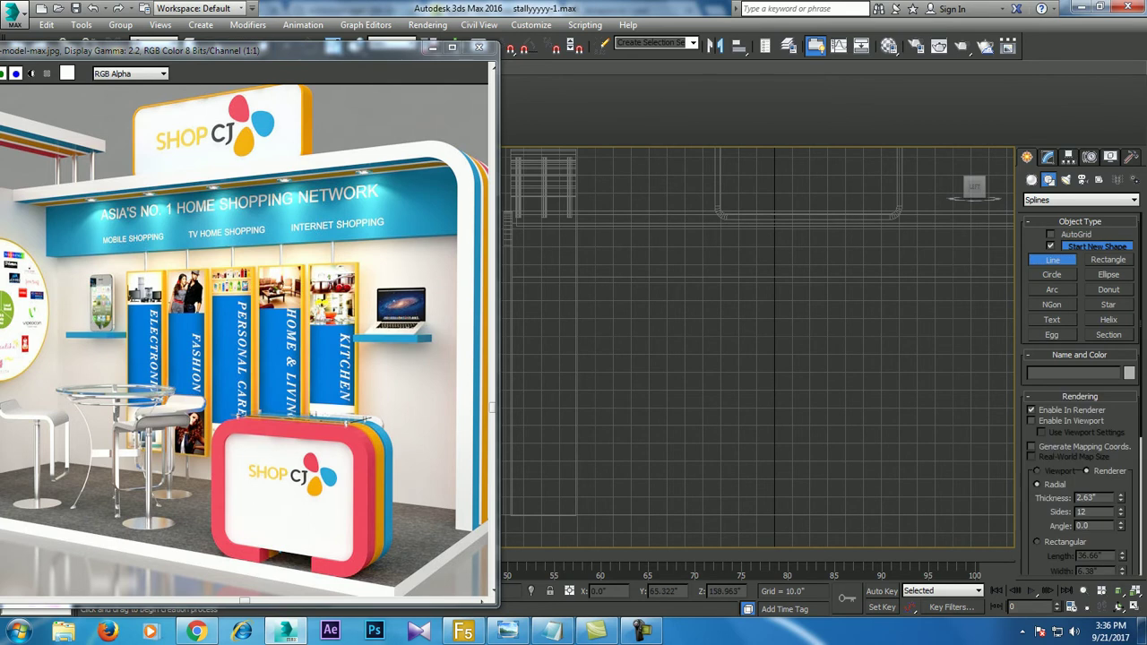
{"action": "left_click", "coordinate": [774, 511]}
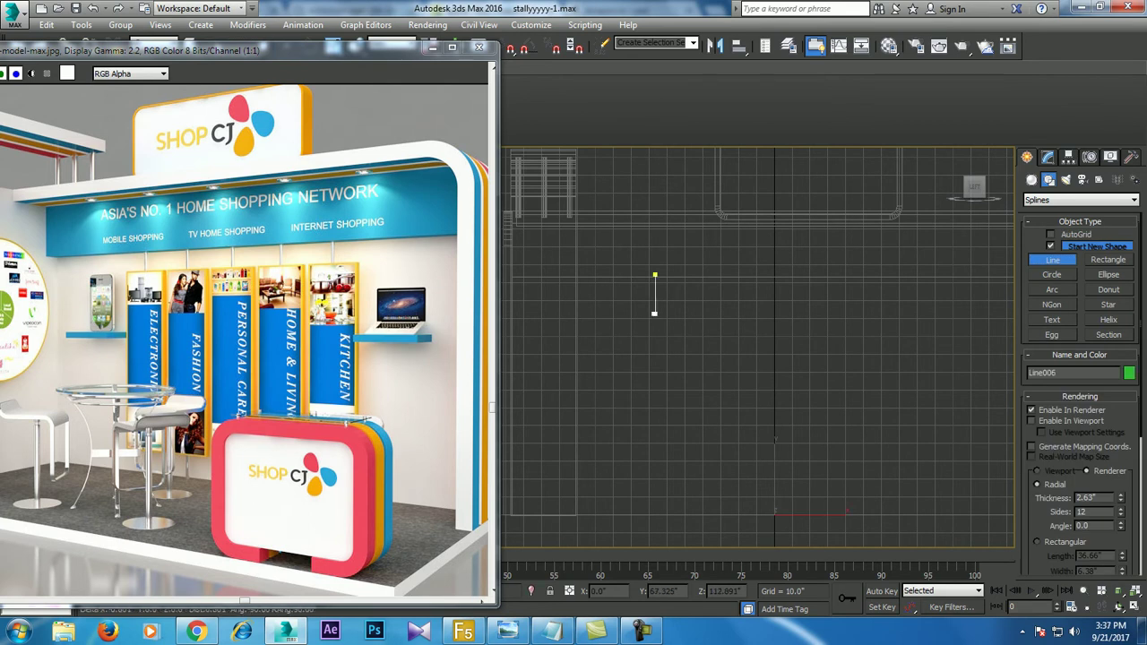
{"action": "right_click", "coordinate": [654, 294]}
{"action": "right_click", "coordinate": [654, 294]}
- Clone the vertical line into two copies to the right
{"action": "left_click_drag", "start_coordinate": [654, 294], "coordinate": [742, 294], "text": "shift"}
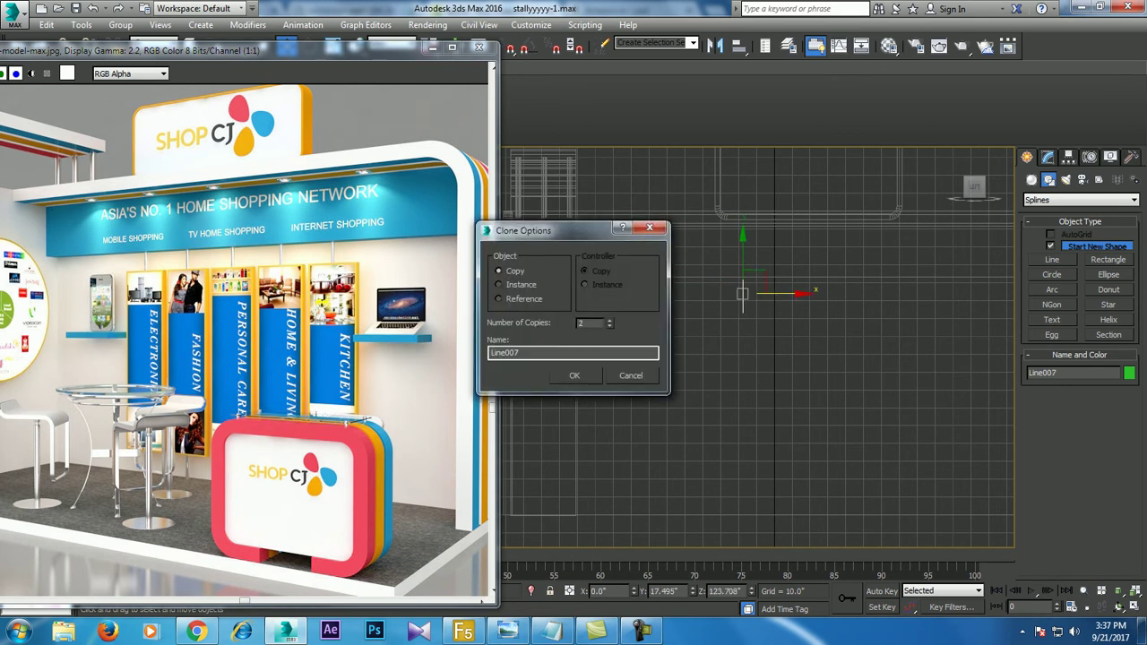
{"action": "key", "text": "Return"}
{"action": "key", "text": "alt+w"}
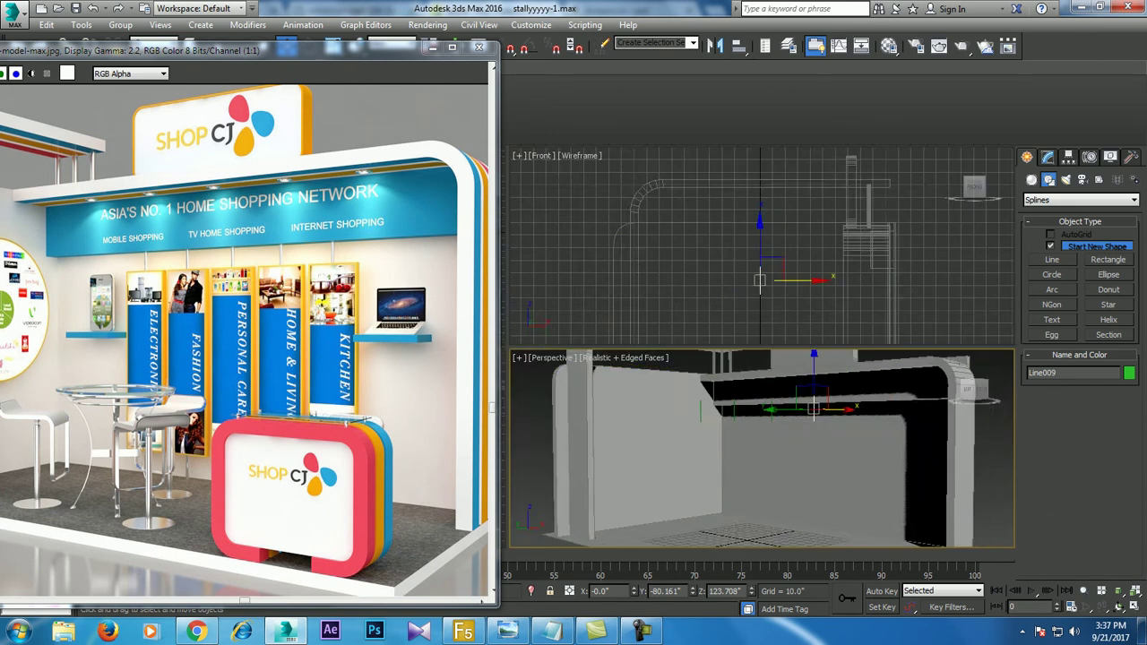
{"action": "key", "text": "alt+w"}
{"action": "key", "text": "z"}
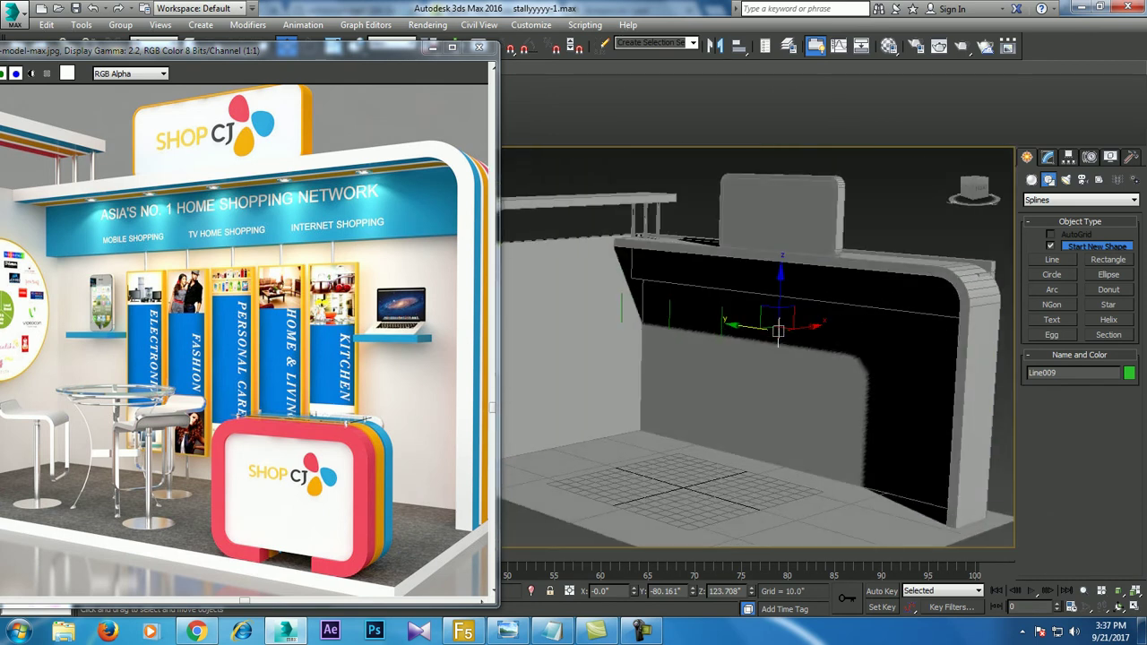
- Select all four vertical lines and slide them right along the counter
{"action": "left_click", "coordinate": [983, 274], "text": "ctrl"}
{"action": "key", "text": "ctrl+z"}
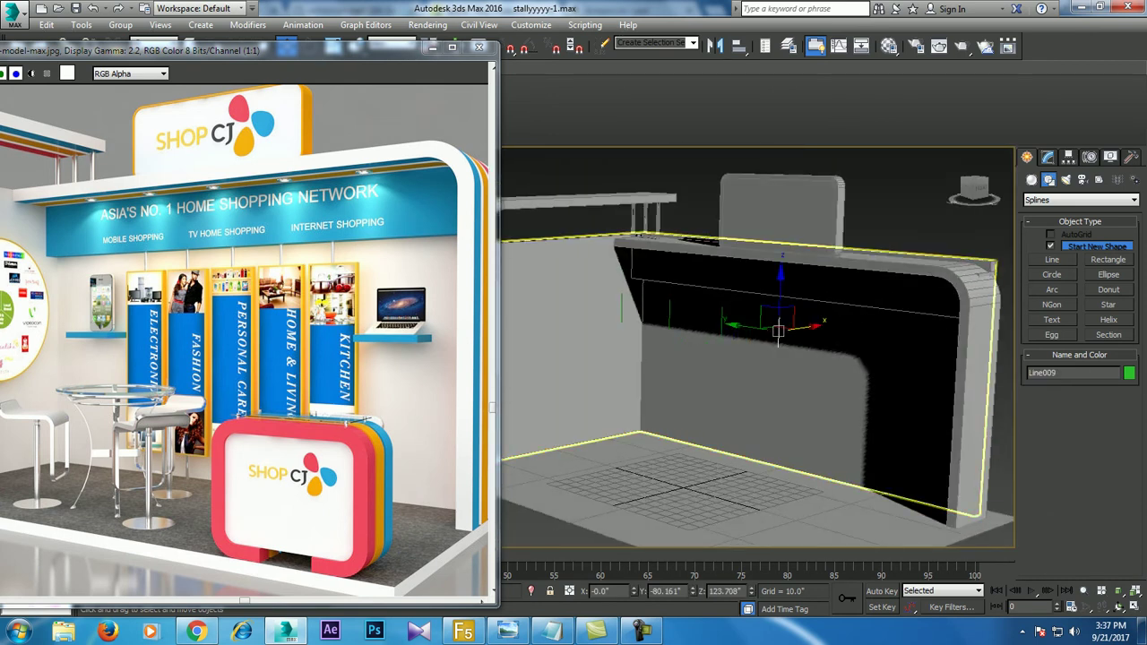
{"action": "key", "text": "ctrl+z"}
{"action": "key", "text": "ctrl+z"}
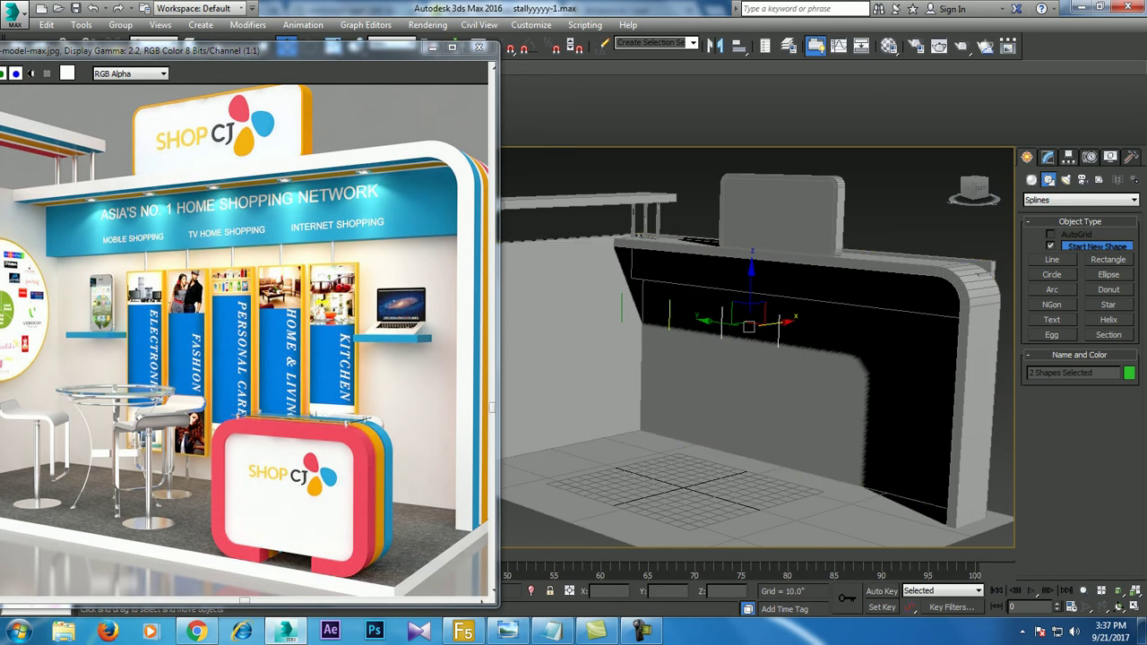
{"action": "key", "text": "ctrl+z"}
{"action": "key", "text": "ctrl+z"}
{"action": "key", "text": "ctrl+z"}
{"action": "key", "text": "ctrl+z"}
{"action": "key", "text": "ctrl+z"}
{"action": "key", "text": "ctrl+z"}
{"action": "key", "text": "z"}
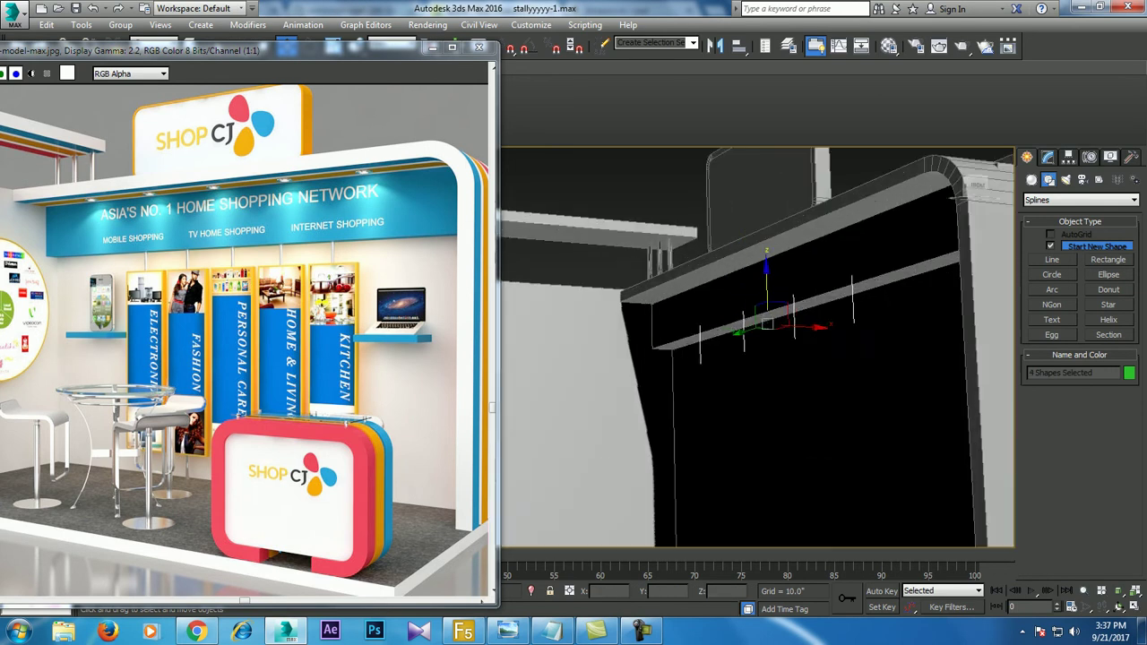
{"action": "key", "text": "ctrl+z"}
{"action": "left_click_drag", "start_coordinate": [784, 370], "coordinate": [832, 372]}
- Return to the whole counter and maximise the Front view on the front beams
{"action": "key", "text": "shift+z"}
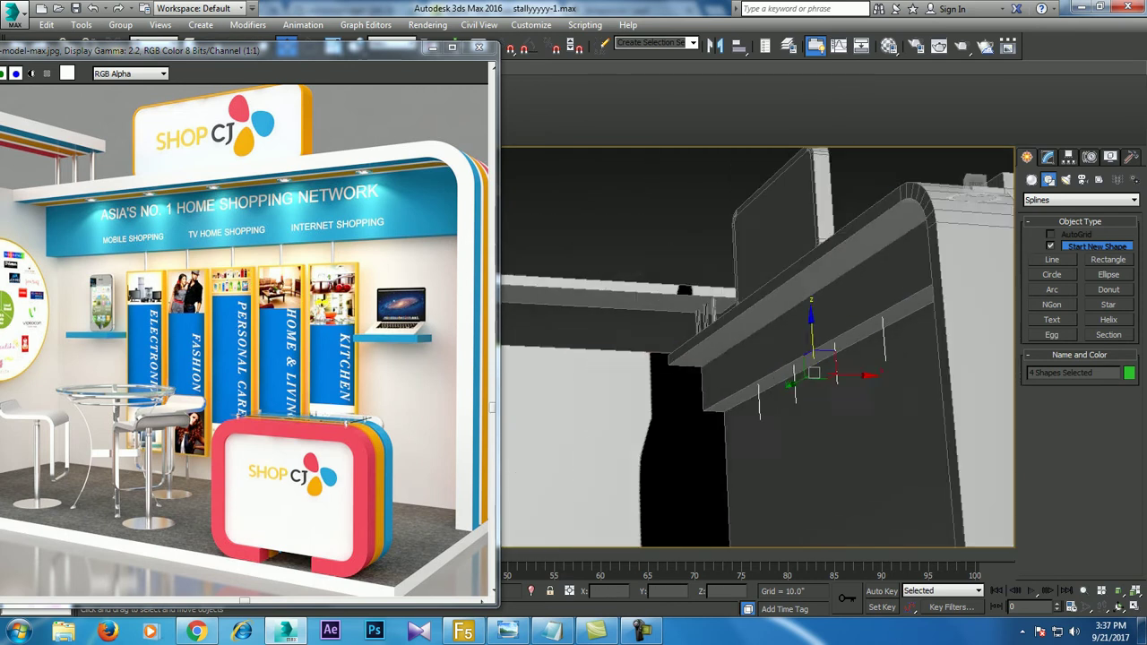
{"action": "key", "text": "shift+z"}
{"action": "key", "text": "shift+z"}
{"action": "key", "text": "shift+z"}
{"action": "key", "text": "shift+z"}
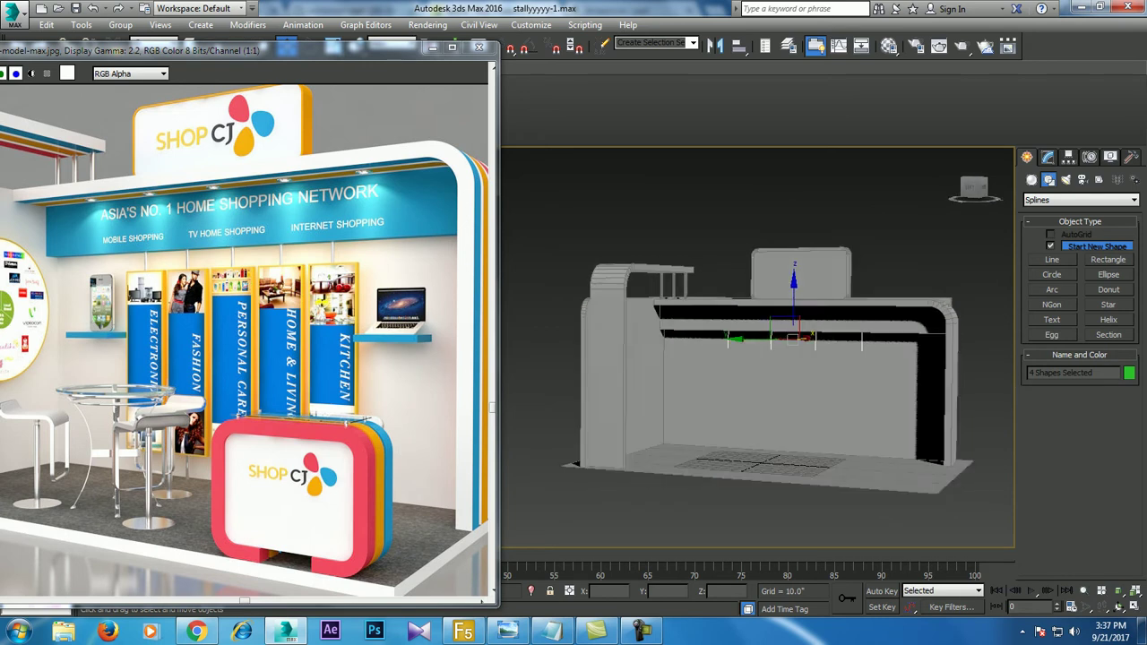
{"action": "key", "text": "shift+z"}
{"action": "key", "text": "shift+z"}
{"action": "key", "text": "shift+z"}
{"action": "key", "text": "alt+w"}
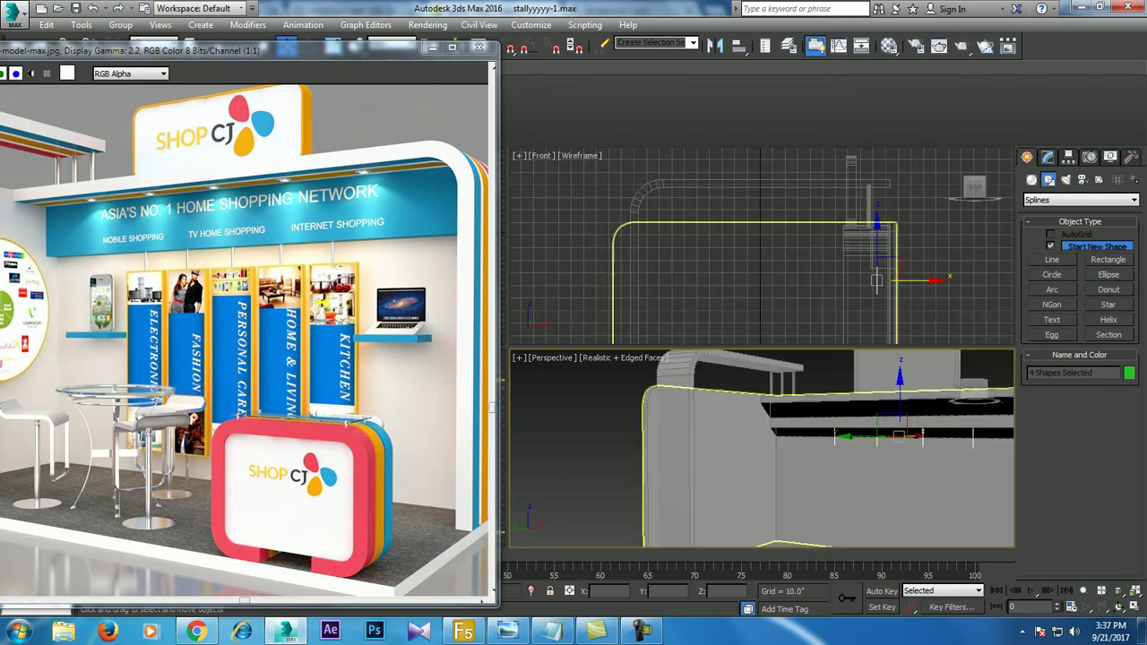
{"action": "key", "text": "alt+w"}
{"action": "key", "text": "shift+z"}
{"action": "key", "text": "shift+z"}
{"action": "key", "text": "shift+z"}
{"action": "key", "text": "shift+z"}
{"action": "key", "text": "shift+z"}
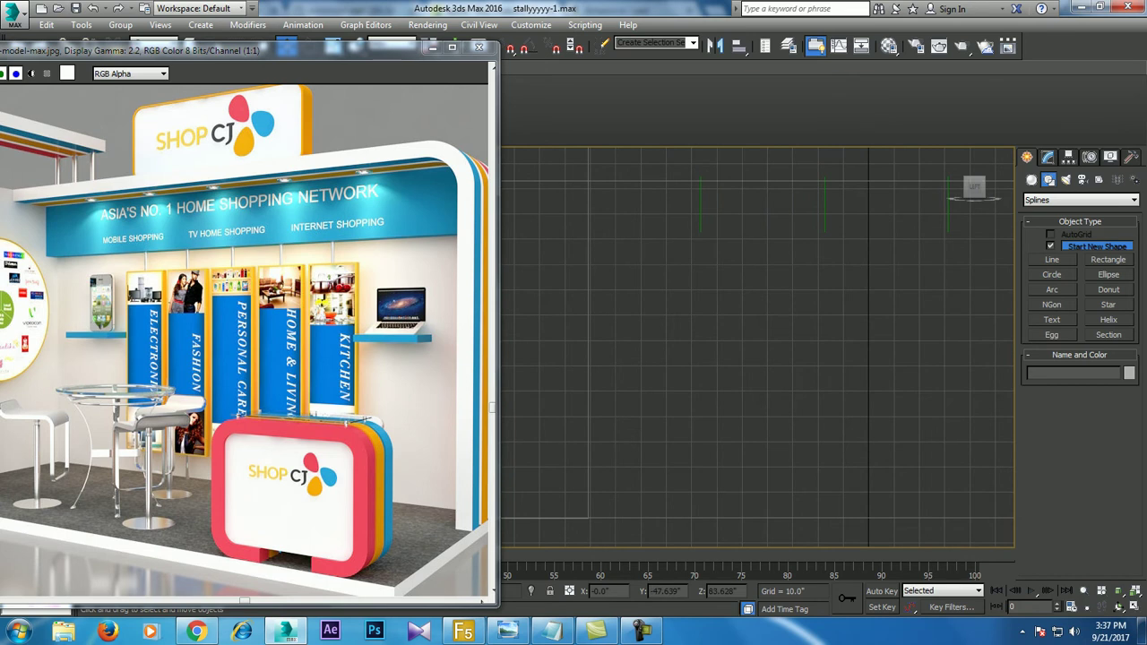
- Create a tall, thin Standard Primitive box, Box001, in the Front viewport
{"action": "left_click", "coordinate": [1080, 199]}
{"action": "left_click", "coordinate": [1066, 209]}
{"action": "left_click", "coordinate": [1052, 249]}
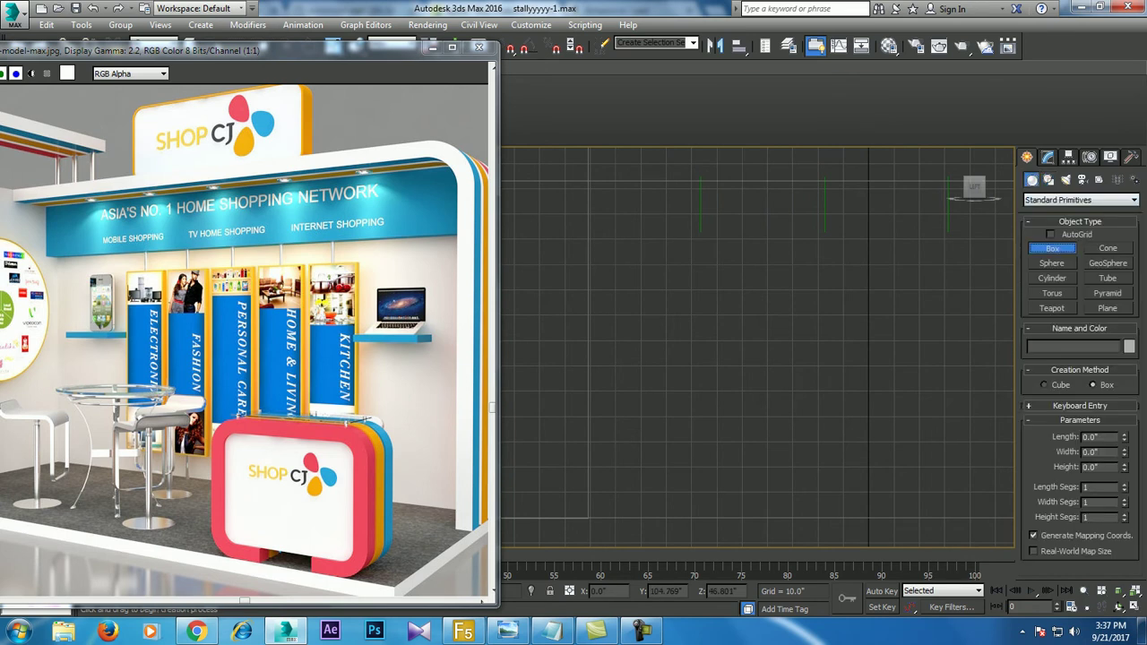
{"action": "scroll", "coordinate": [600, 265], "scroll_direction": "up", "scroll_amount": 1}
{"action": "scroll", "coordinate": [600, 266], "scroll_direction": "up", "scroll_amount": 1}
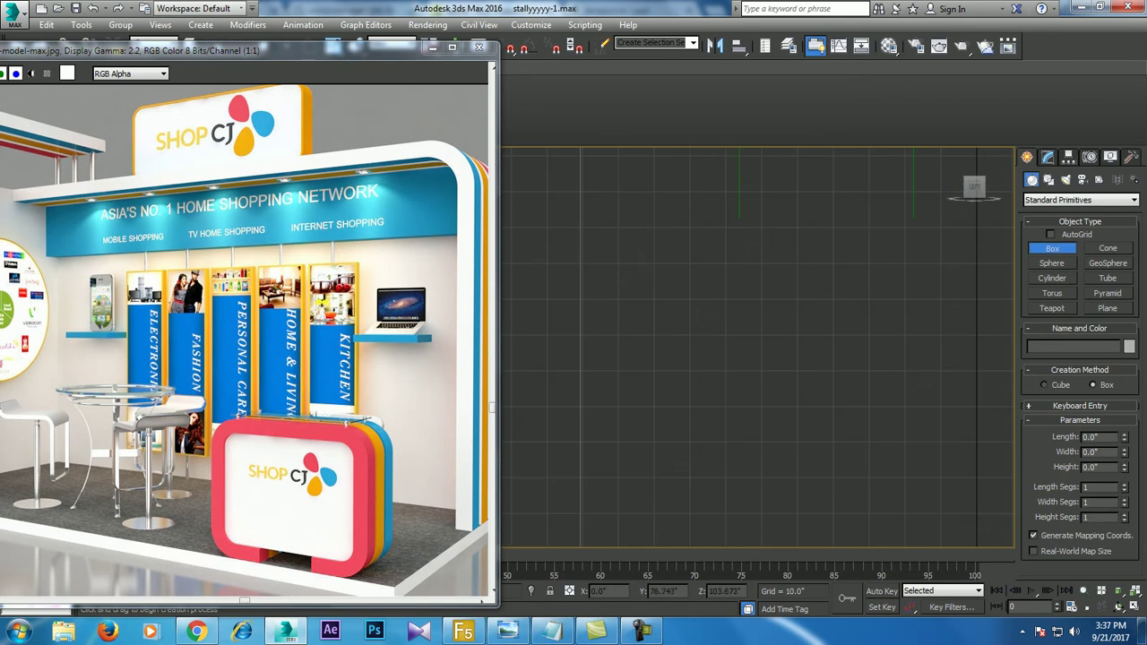
{"action": "left_click_drag", "start_coordinate": [699, 207], "coordinate": [782, 459]}
{"action": "key", "text": "w"}
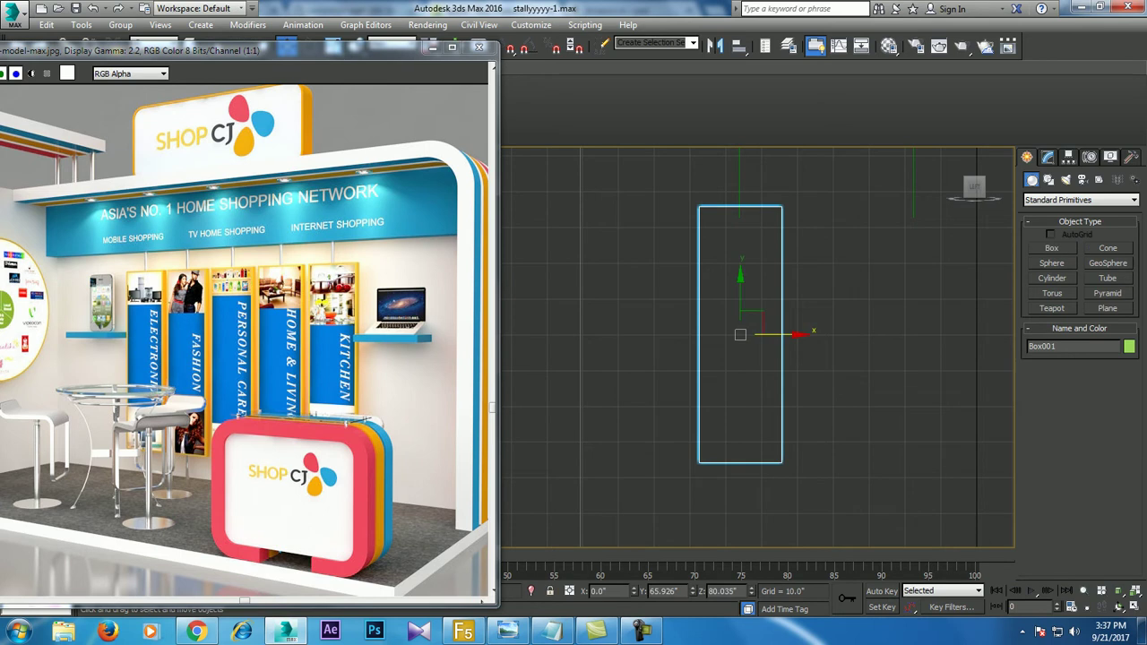
- Move Box001 against the counter in the Perspective view, beneath Line006
{"action": "key", "text": "alt+w"}
{"action": "middle_click_drag", "start_coordinate": [758, 350], "coordinate": [807, 341], "text": "alt"}
{"action": "left_click_drag", "start_coordinate": [534, 412], "coordinate": [683, 361]}
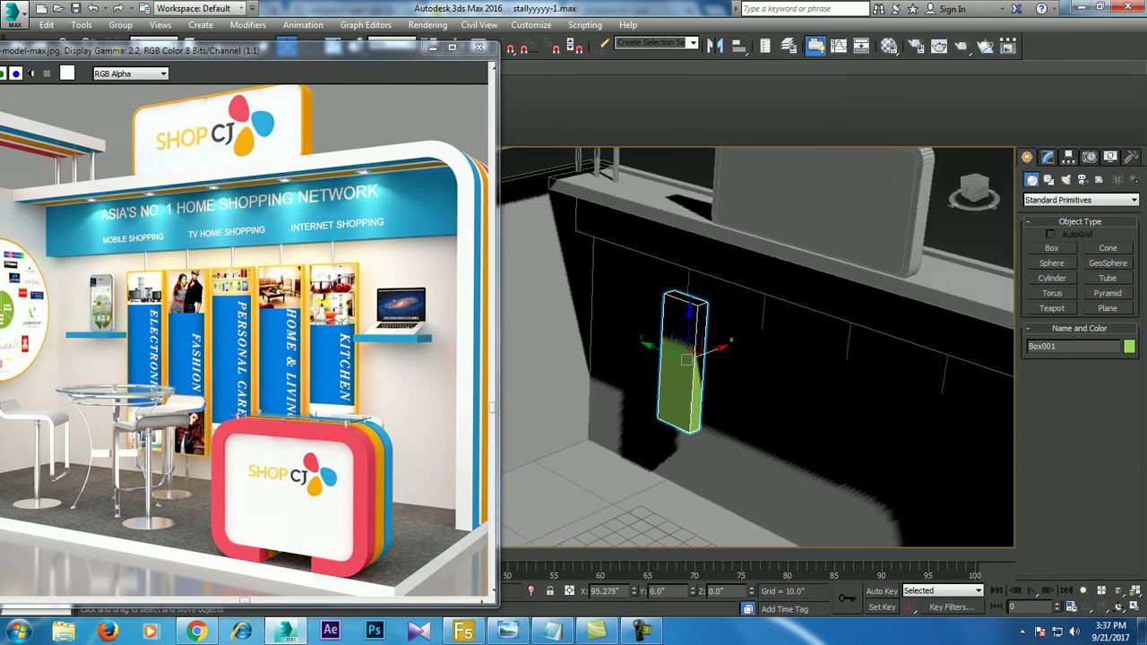
{"action": "middle_click_drag", "start_coordinate": [683, 361], "coordinate": [670, 377], "text": "alt"}
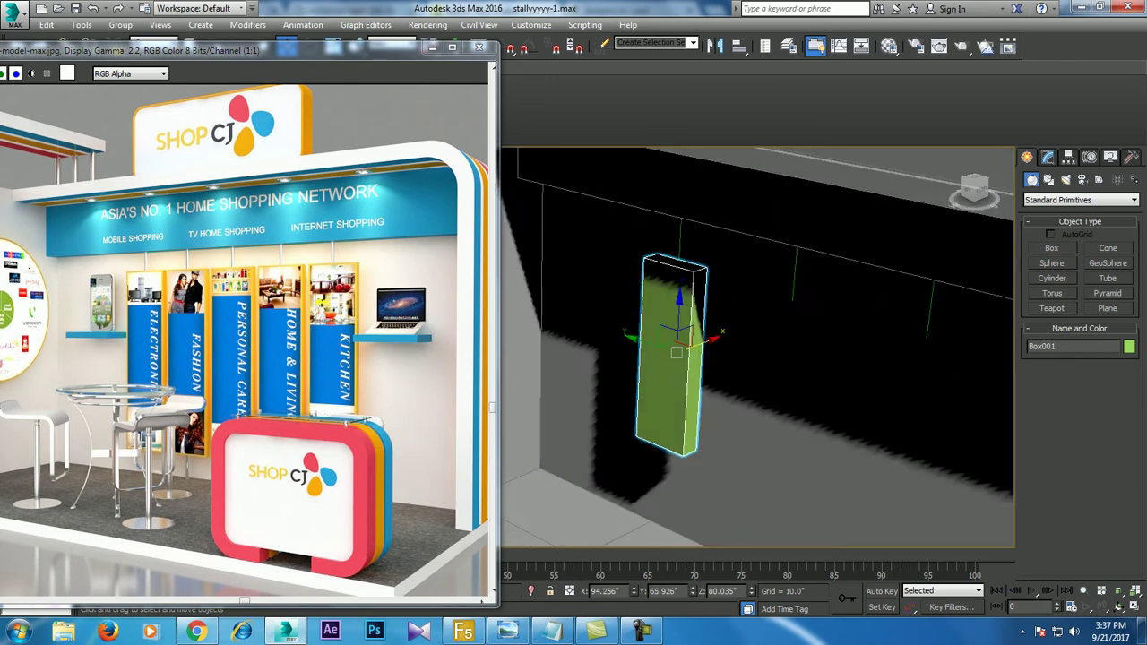
{"action": "scroll", "coordinate": [667, 385], "scroll_direction": "up", "scroll_amount": 2}
{"action": "scroll", "coordinate": [668, 385], "scroll_direction": "up", "scroll_amount": 2}
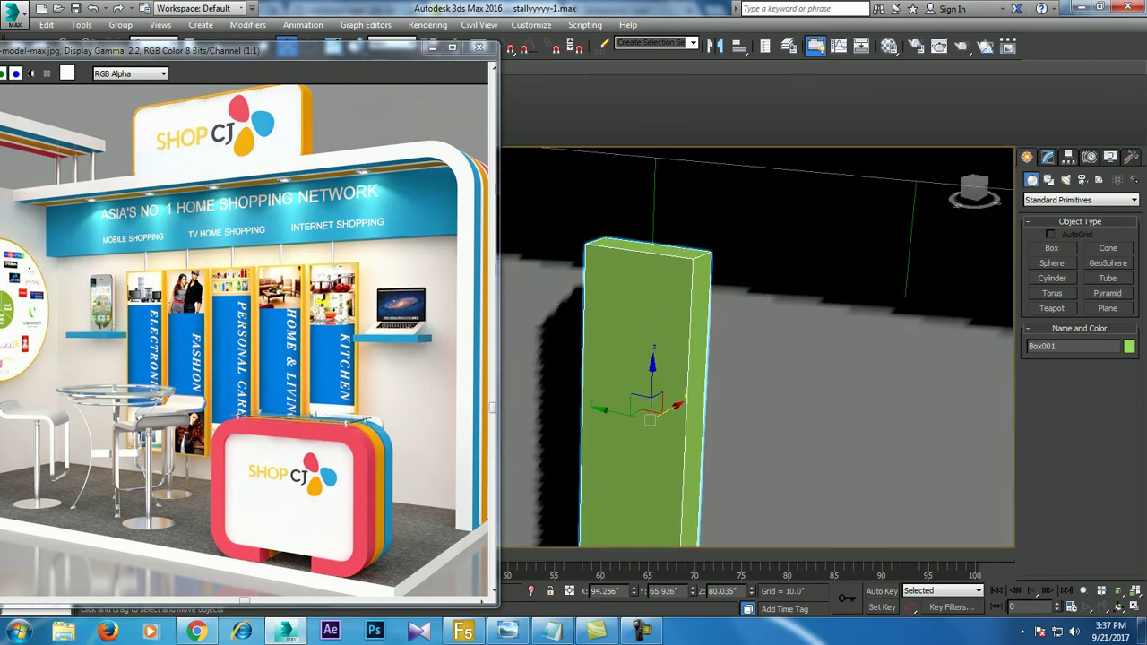
{"action": "left_click", "coordinate": [655, 206]}
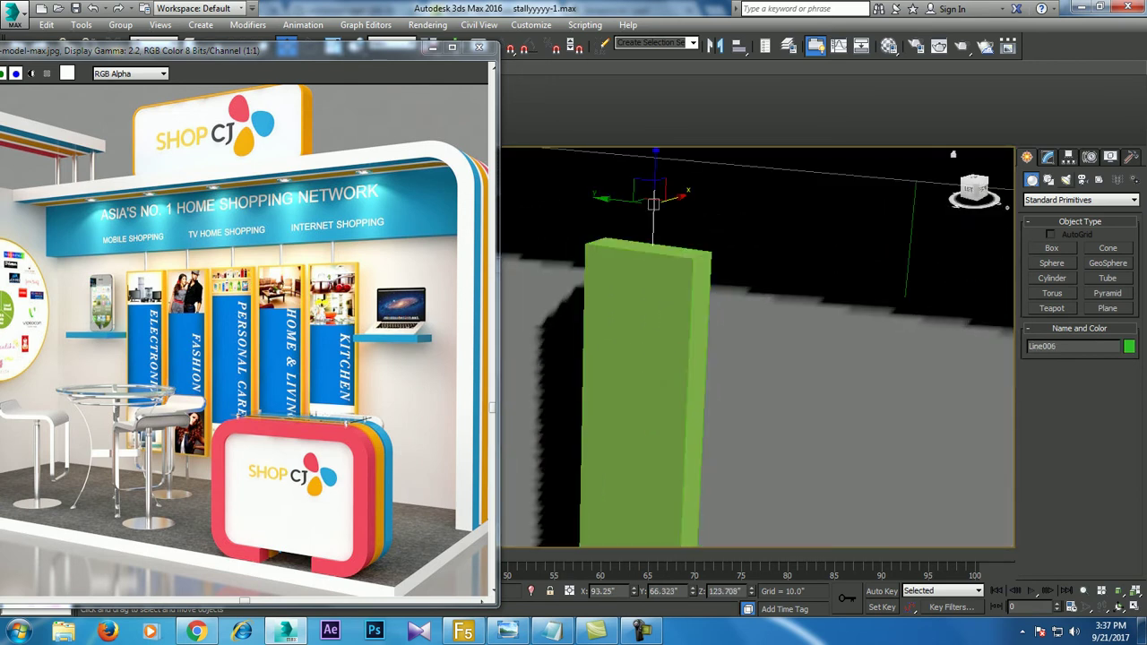
- Enable viewport rendering on Line006 as a thin radial tube
{"action": "left_click", "coordinate": [1030, 367]}
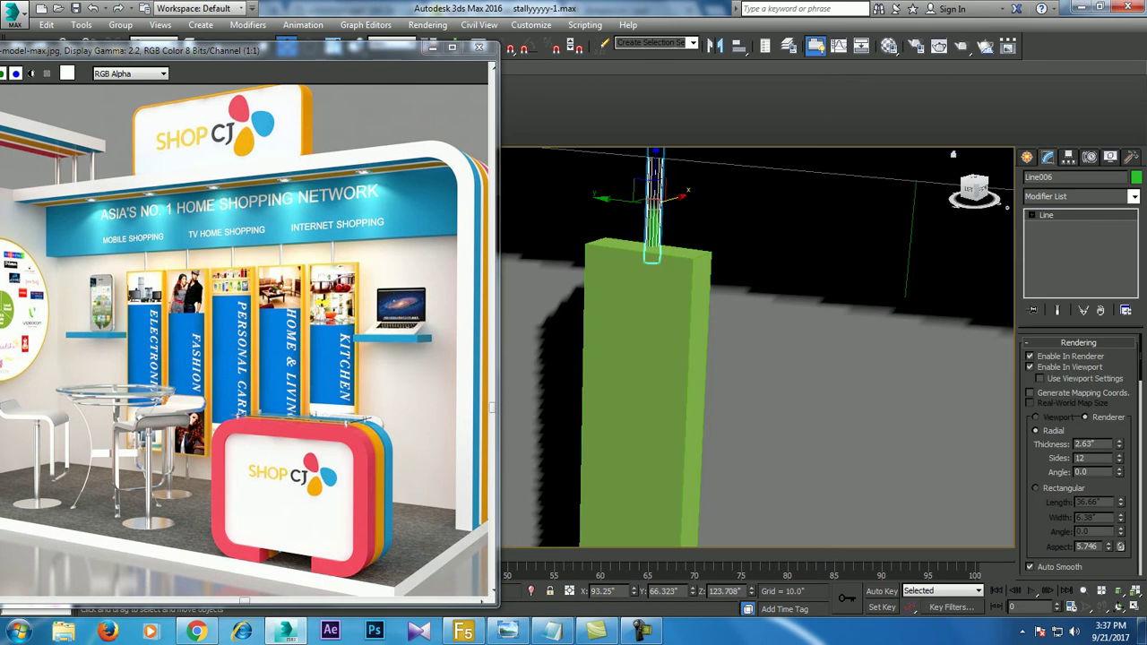
{"action": "left_click_drag", "start_coordinate": [1118, 444], "coordinate": [1119, 462]}
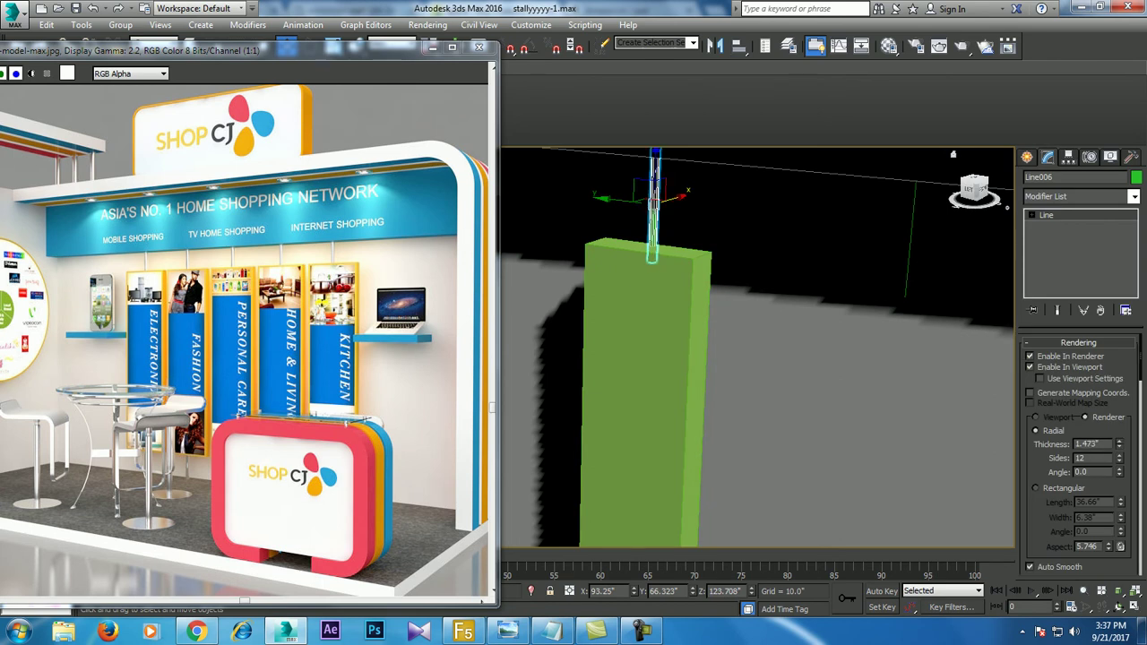
{"action": "left_click_drag", "start_coordinate": [974, 190], "coordinate": [941, 205]}
- Orbit around the booth to check the rod meets the top of Box001
{"action": "left_click", "coordinate": [645, 398]}
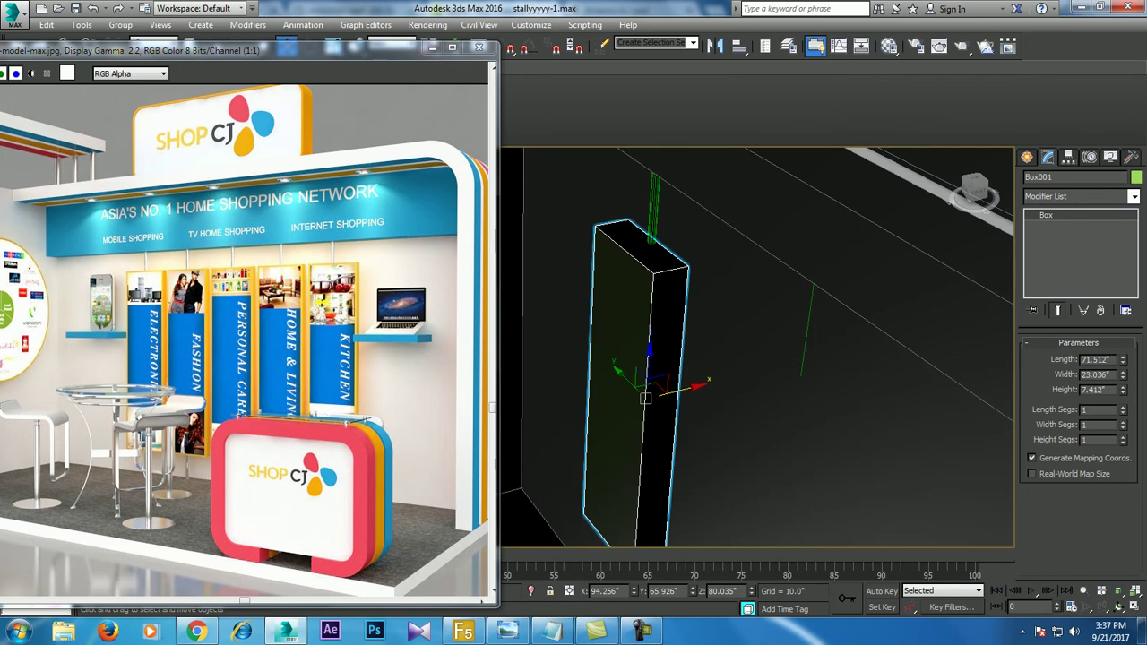
{"action": "middle_click_drag", "start_coordinate": [645, 397], "coordinate": [648, 396], "text": "alt"}
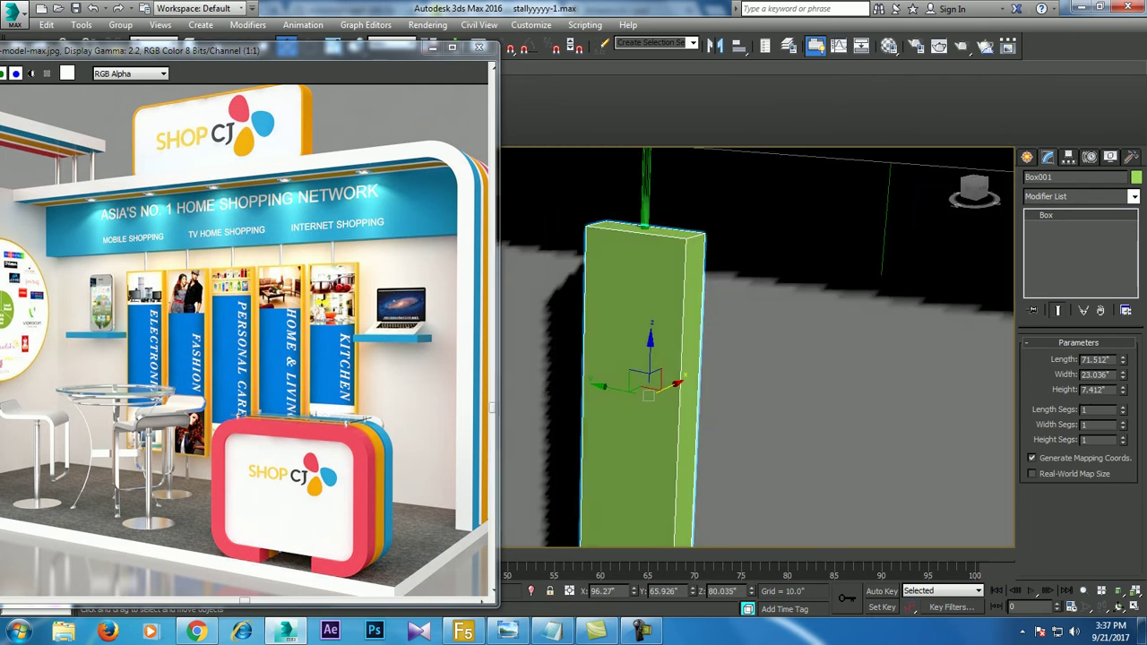
{"action": "left_click", "coordinate": [886, 219]}
{"action": "middle_click_drag", "start_coordinate": [885, 219], "coordinate": [834, 229], "text": "alt"}
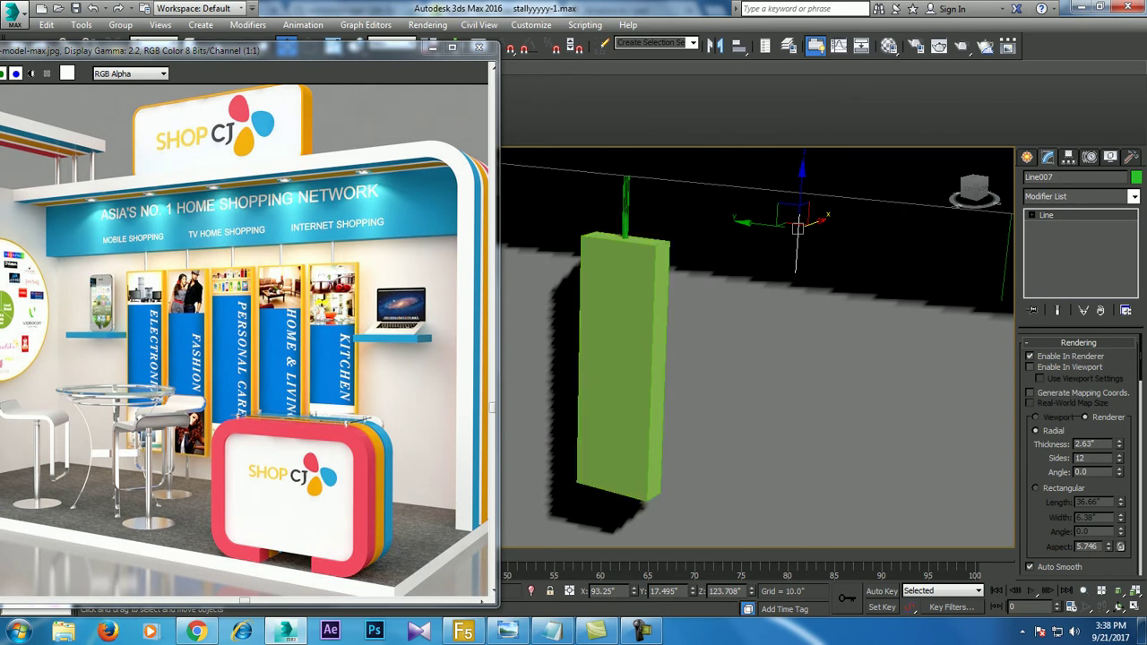
{"action": "left_click", "coordinate": [626, 206]}
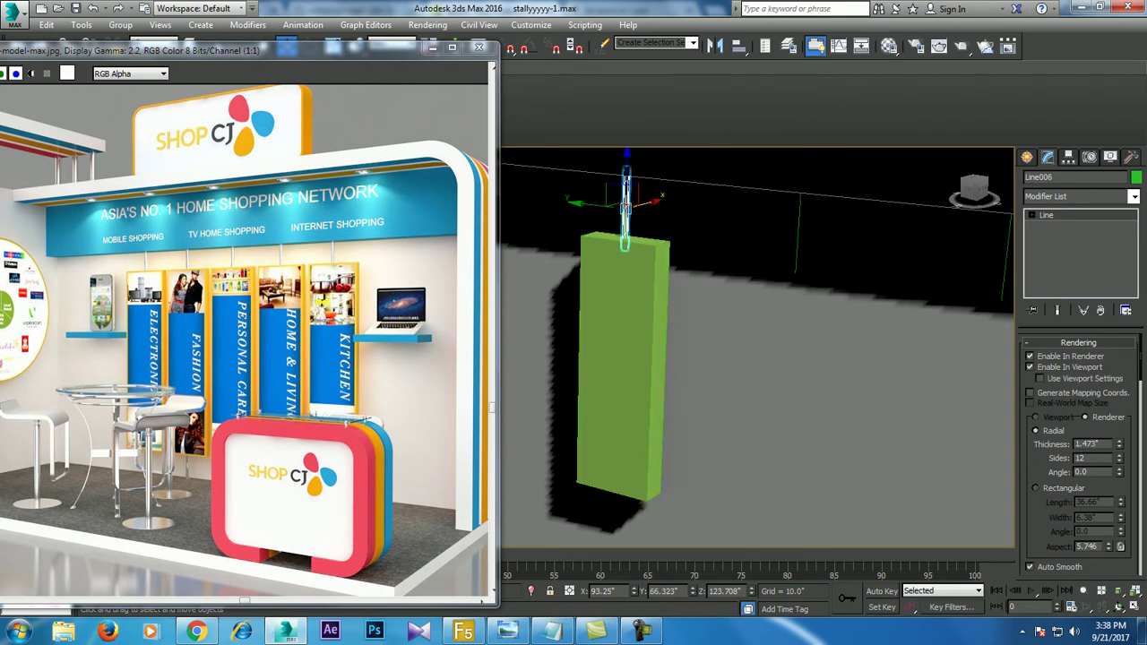
{"action": "left_click", "coordinate": [600, 211]}
{"action": "middle_click_drag", "start_coordinate": [625, 206], "coordinate": [538, 217], "text": "alt"}
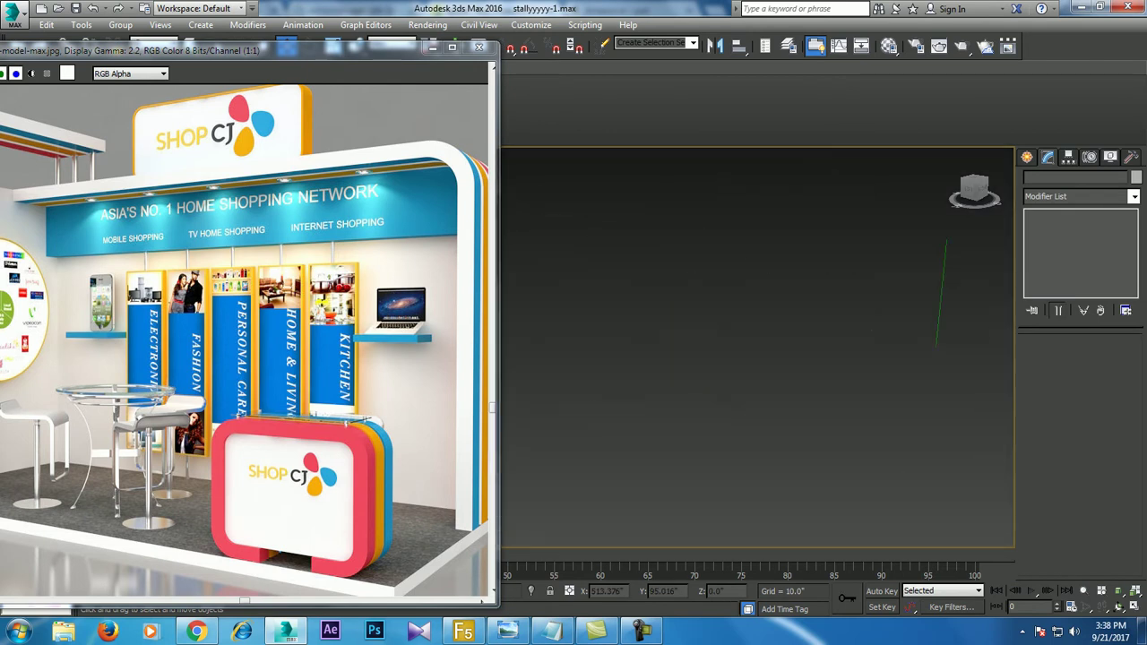
{"action": "scroll", "coordinate": [1005, 276], "scroll_direction": "down", "scroll_amount": 10}
- Clone the hanging rod three times, spaced along the wall
{"action": "left_click", "coordinate": [1005, 276]}
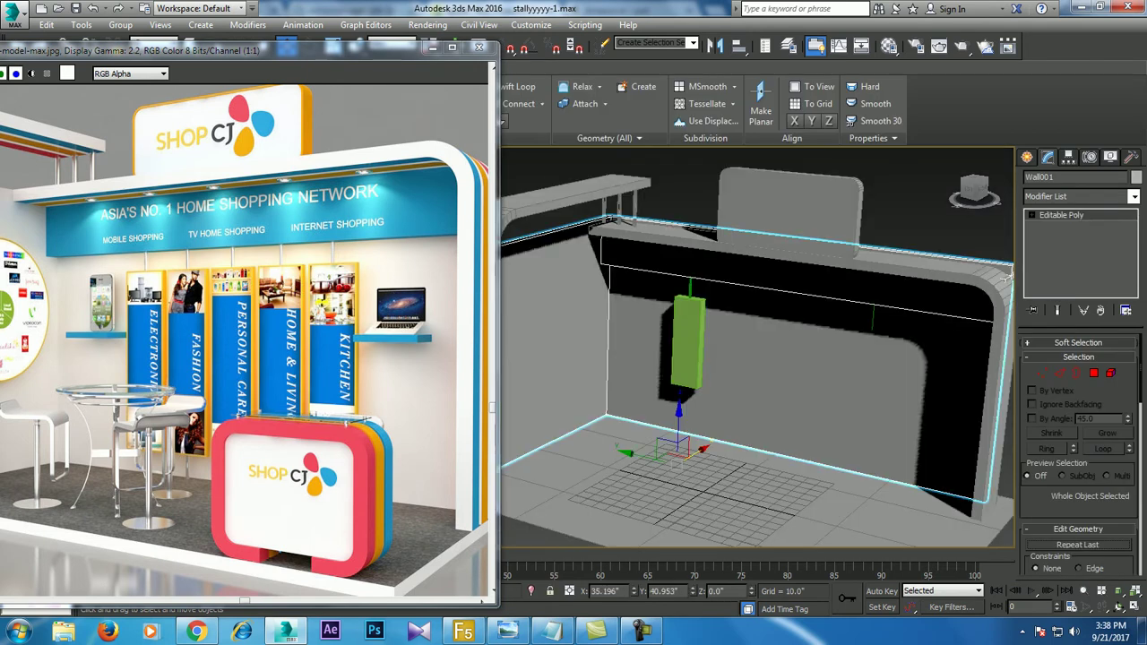
{"action": "left_click", "coordinate": [1008, 276]}
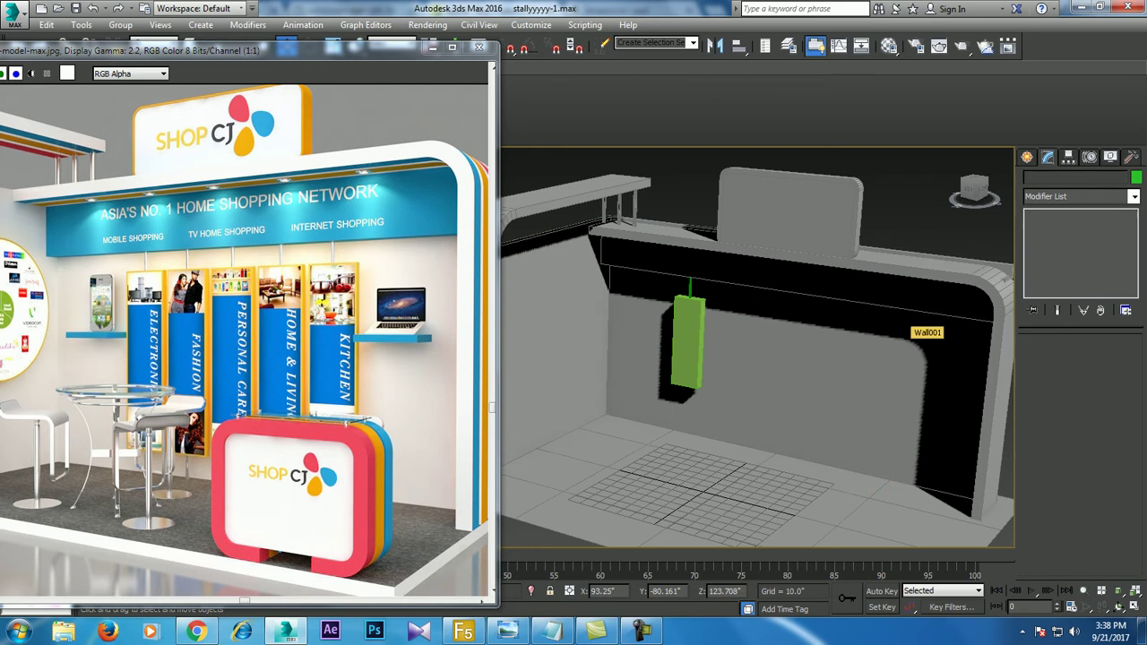
{"action": "left_click", "coordinate": [690, 291]}
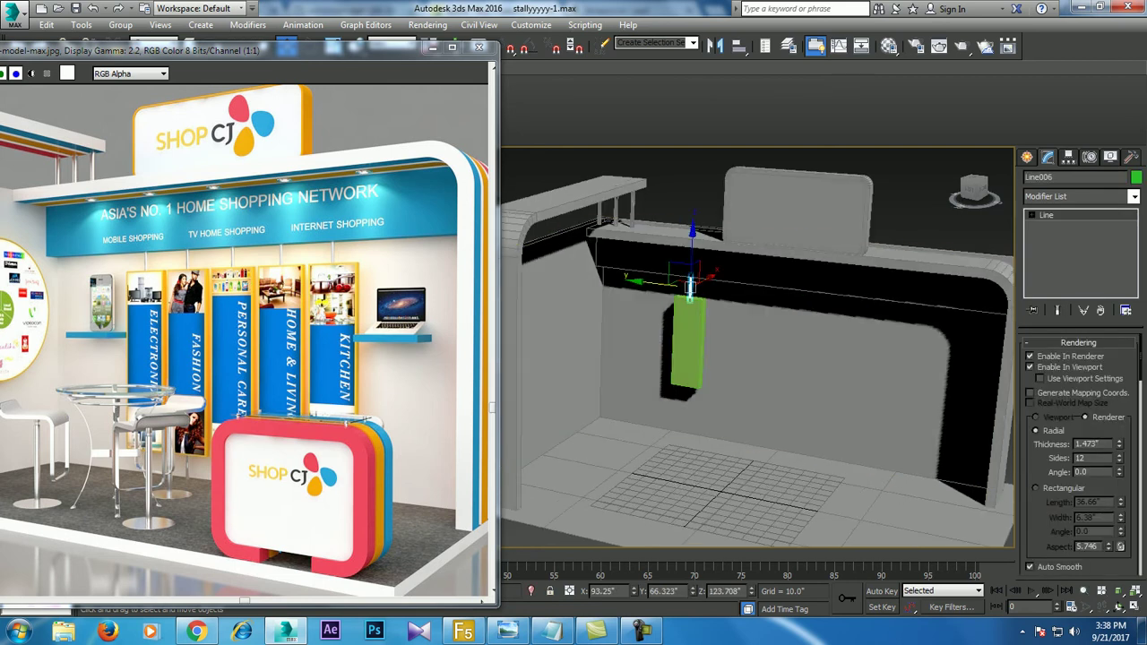
{"action": "mouse_move", "coordinate": [690, 287]}
{"action": "left_mouse_down", "text": "shift"}
{"action": "mouse_move", "coordinate": [743, 292]}
{"action": "mouse_move", "coordinate": [733, 294]}
{"action": "left_mouse_up", "text": "shift"}
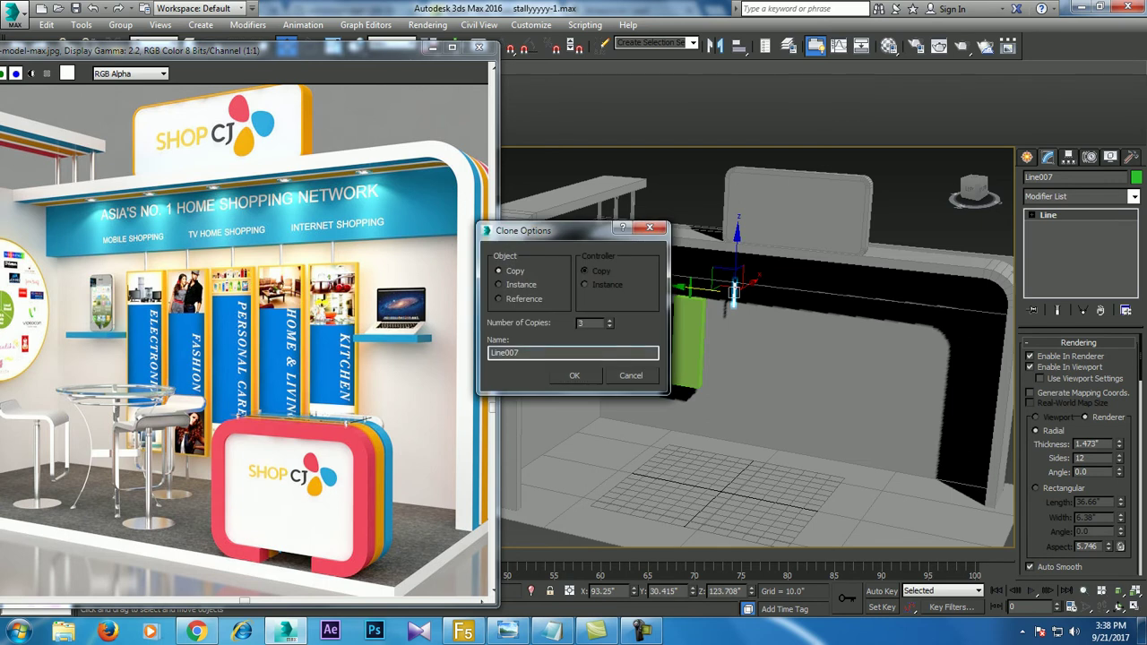
{"action": "key", "text": "Return"}
{"action": "middle_click_drag", "start_coordinate": [733, 294], "coordinate": [807, 269], "text": "alt"}
{"action": "scroll", "coordinate": [850, 285], "scroll_direction": "up", "scroll_amount": 3}
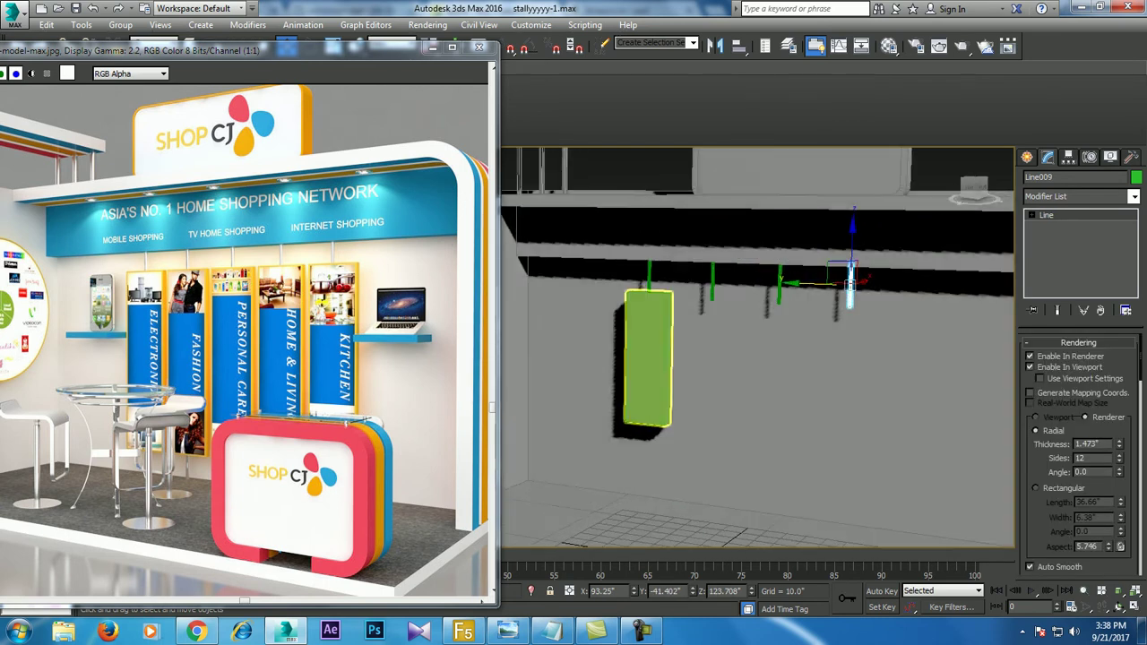
- Select the green panel Box001 and bring up its conversion menu
{"action": "left_click", "coordinate": [649, 359]}
{"action": "middle_click_drag", "start_coordinate": [649, 358], "coordinate": [717, 341], "text": "alt"}
{"action": "scroll", "coordinate": [744, 304], "scroll_direction": "up", "scroll_amount": 2}
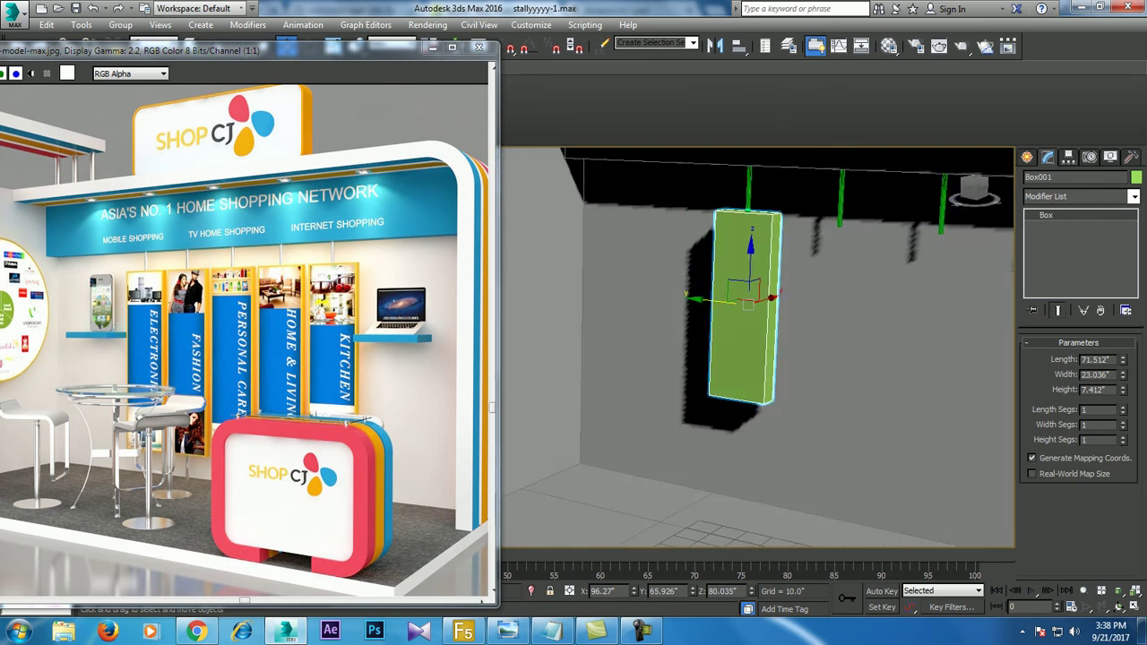
{"action": "right_click", "coordinate": [738, 355]}
- Convert Box001 to editable poly and lower its bottom vertices to lengthen it
{"action": "left_click", "coordinate": [945, 510]}
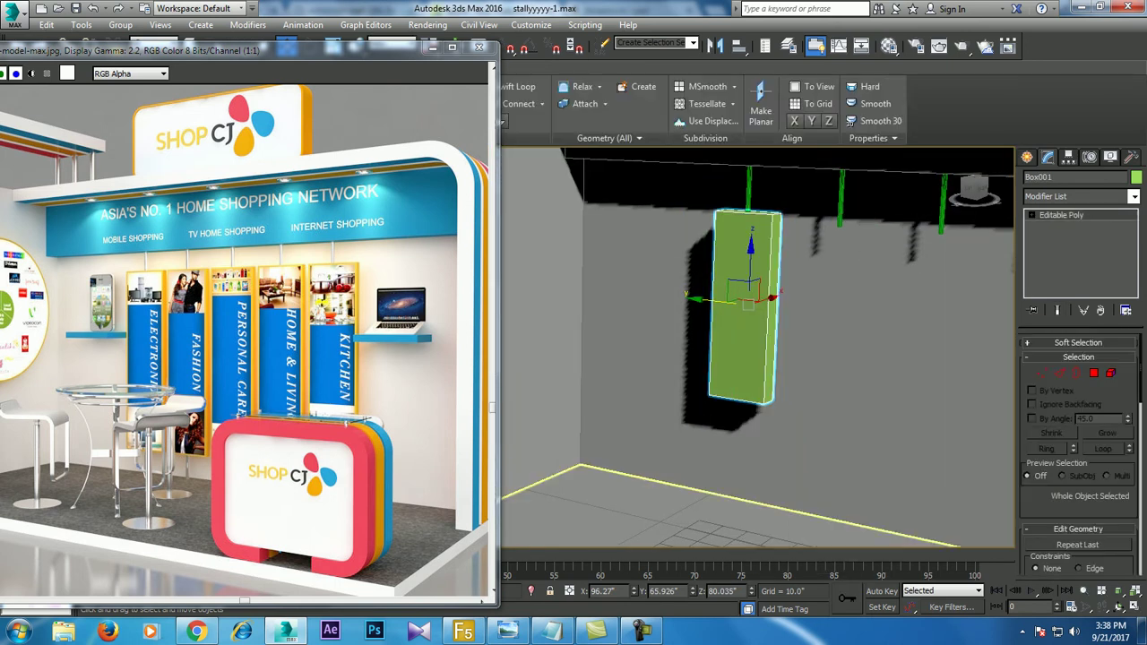
{"action": "key", "text": "1"}
{"action": "left_click_drag", "start_coordinate": [672, 372], "coordinate": [793, 421]}
{"action": "left_click_drag", "start_coordinate": [742, 340], "coordinate": [731, 459]}
{"action": "middle_click_drag", "start_coordinate": [732, 459], "coordinate": [695, 425], "text": "alt"}
{"action": "scroll", "coordinate": [698, 448], "scroll_direction": "up", "scroll_amount": 3}
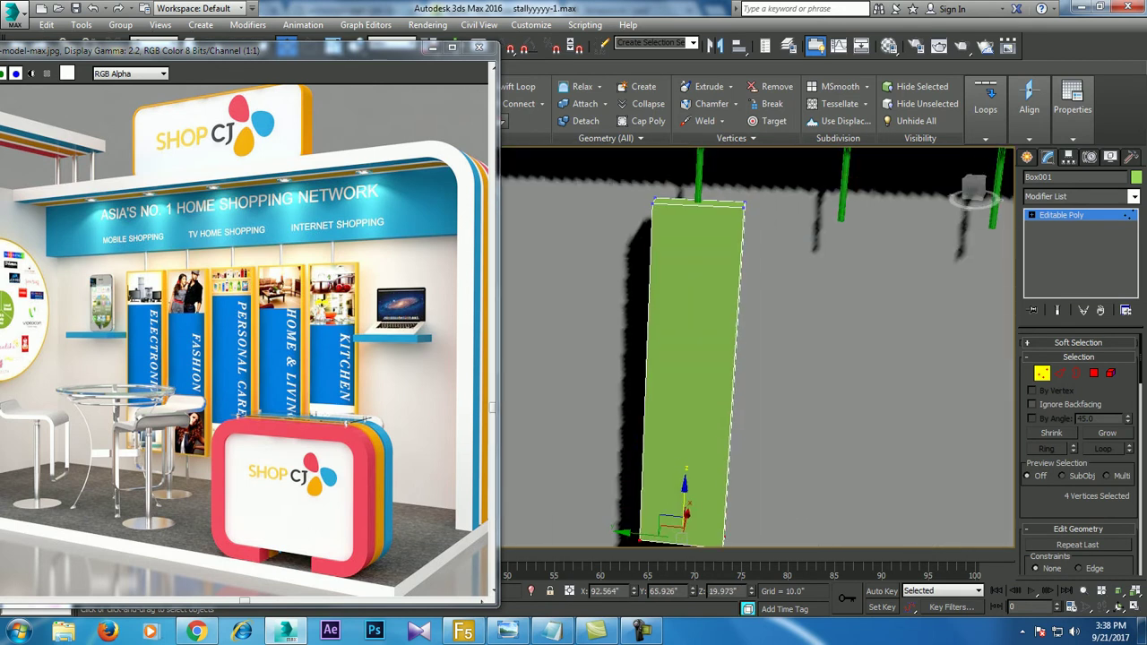
- Add Swift Loop edge loops and select the eight side vertices of the panel
{"action": "left_click", "coordinate": [518, 86]}
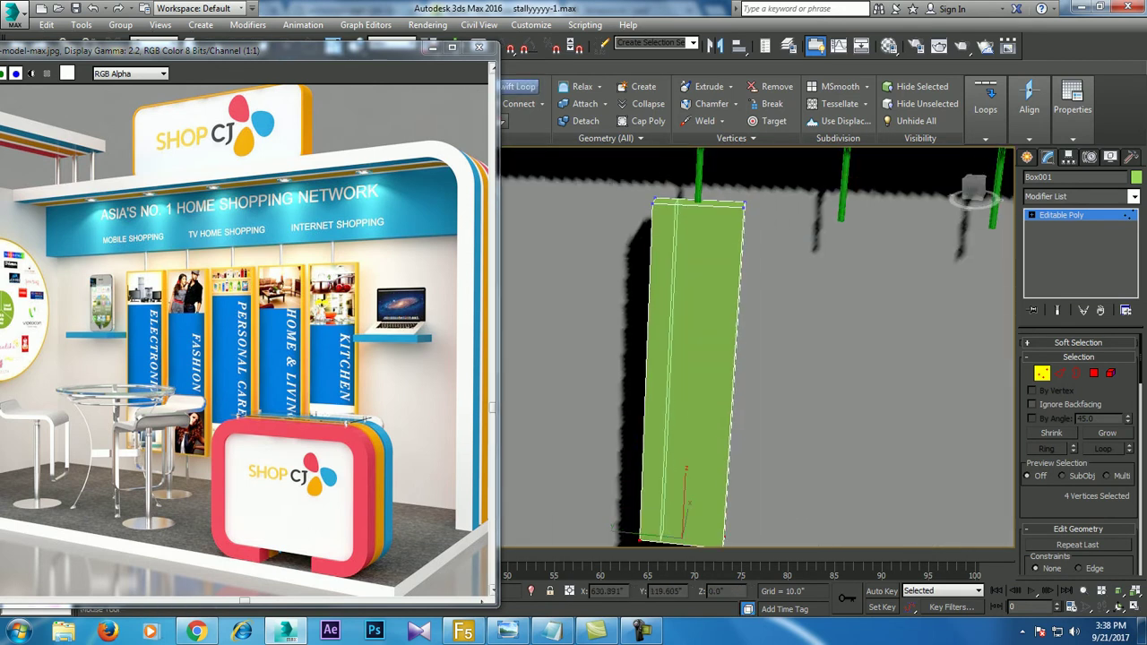
{"action": "key", "text": "Escape"}
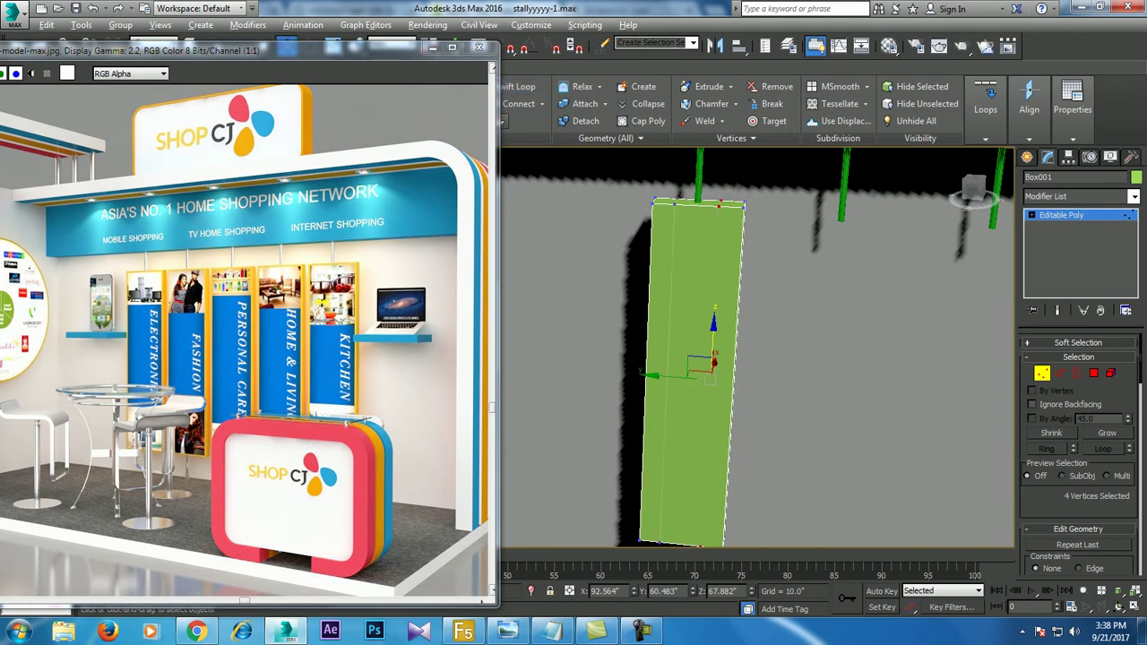
{"action": "key", "text": "alt+w"}
{"action": "key", "text": "alt+w"}
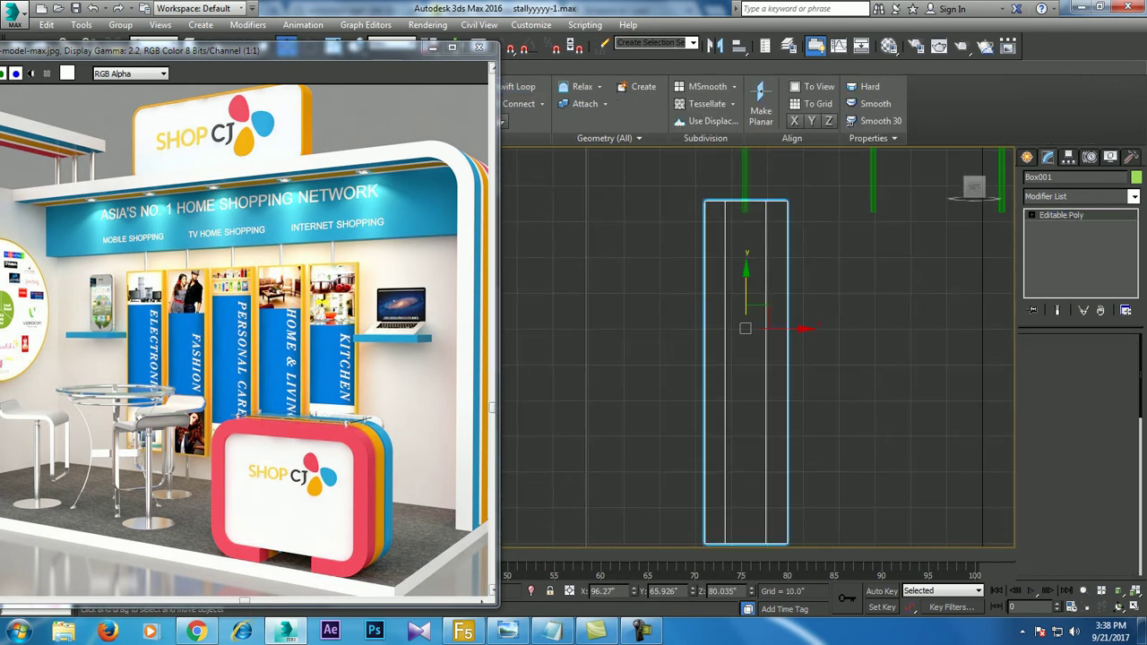
{"action": "left_click_drag", "start_coordinate": [712, 178], "coordinate": [774, 452]}
{"action": "left_click_drag", "start_coordinate": [782, 543], "coordinate": [782, 543]}
- Scale the selected side vertices slightly inward
{"action": "key", "text": "p"}
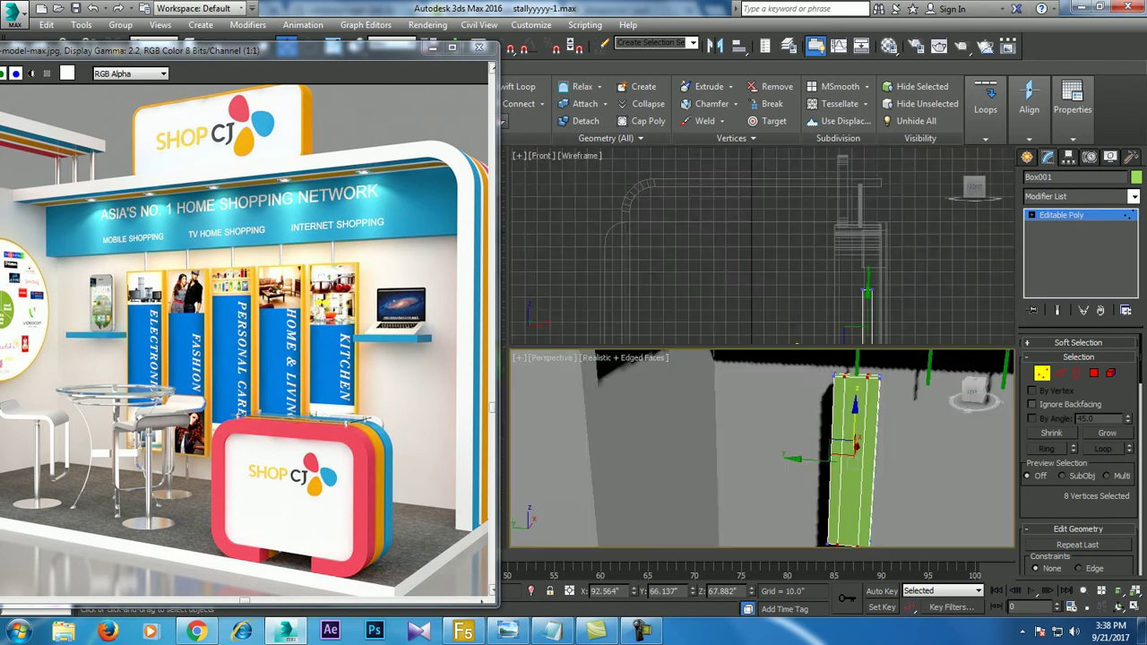
{"action": "middle_click_drag", "start_coordinate": [753, 358], "coordinate": [681, 376], "text": "alt"}
{"action": "key", "text": "r"}
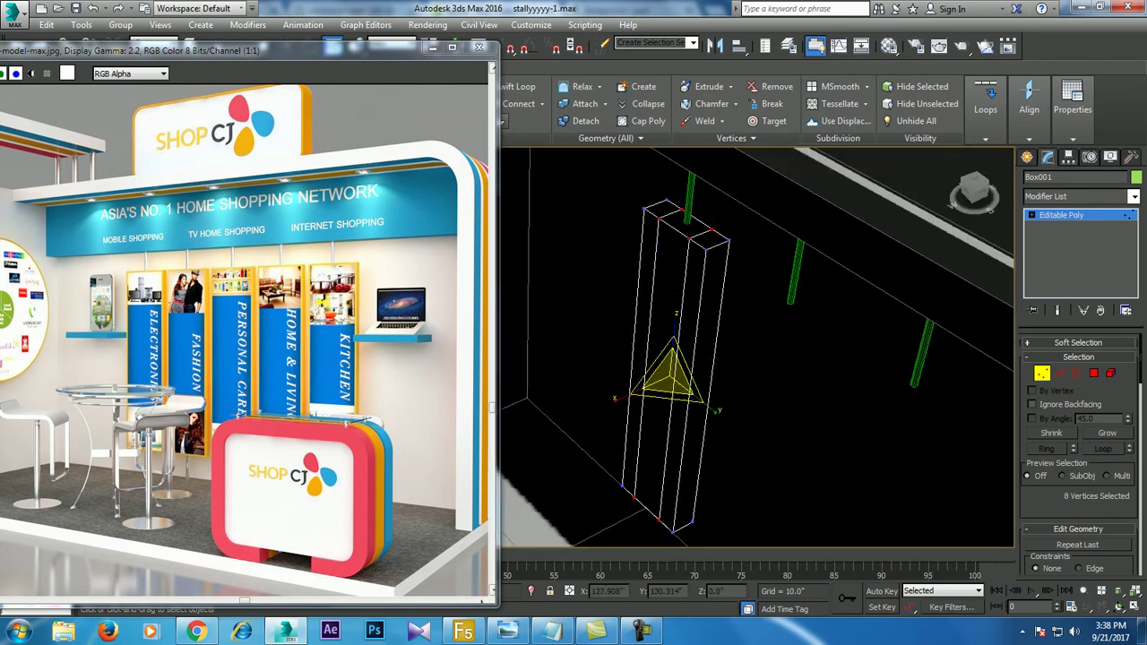
{"action": "key", "text": "F3"}
{"action": "key", "text": "f"}
{"action": "key", "text": "p"}
{"action": "middle_click_drag", "start_coordinate": [681, 359], "coordinate": [690, 358], "text": "alt"}
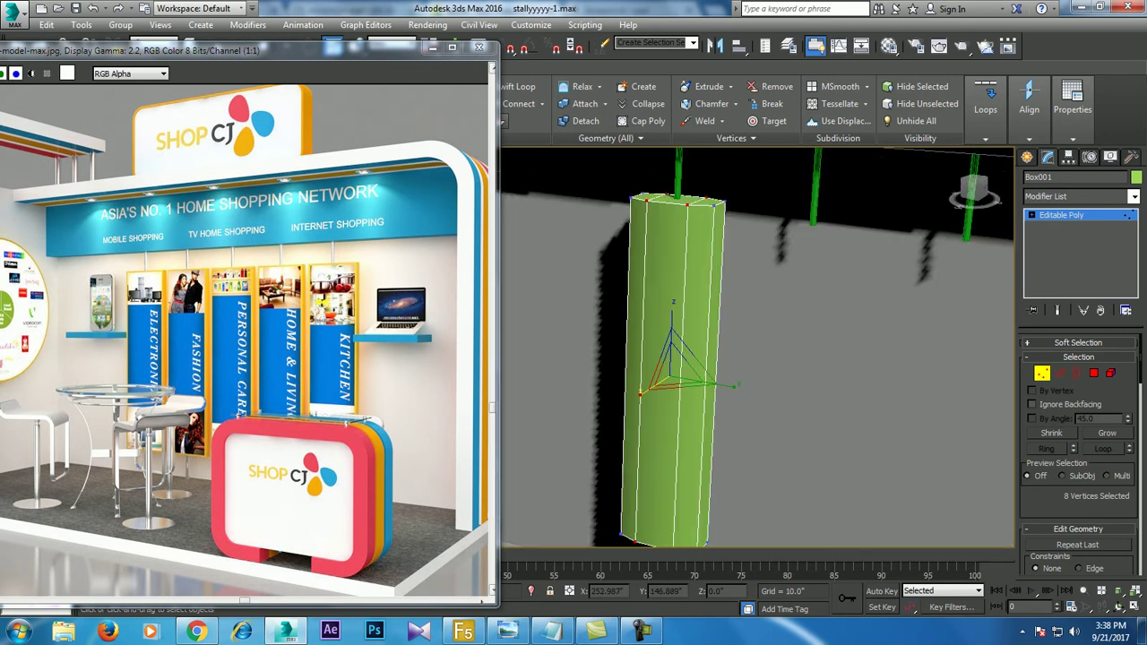
{"action": "left_click_drag", "start_coordinate": [704, 384], "coordinate": [685, 384]}
{"action": "middle_click_drag", "start_coordinate": [681, 358], "coordinate": [663, 359], "text": "alt"}
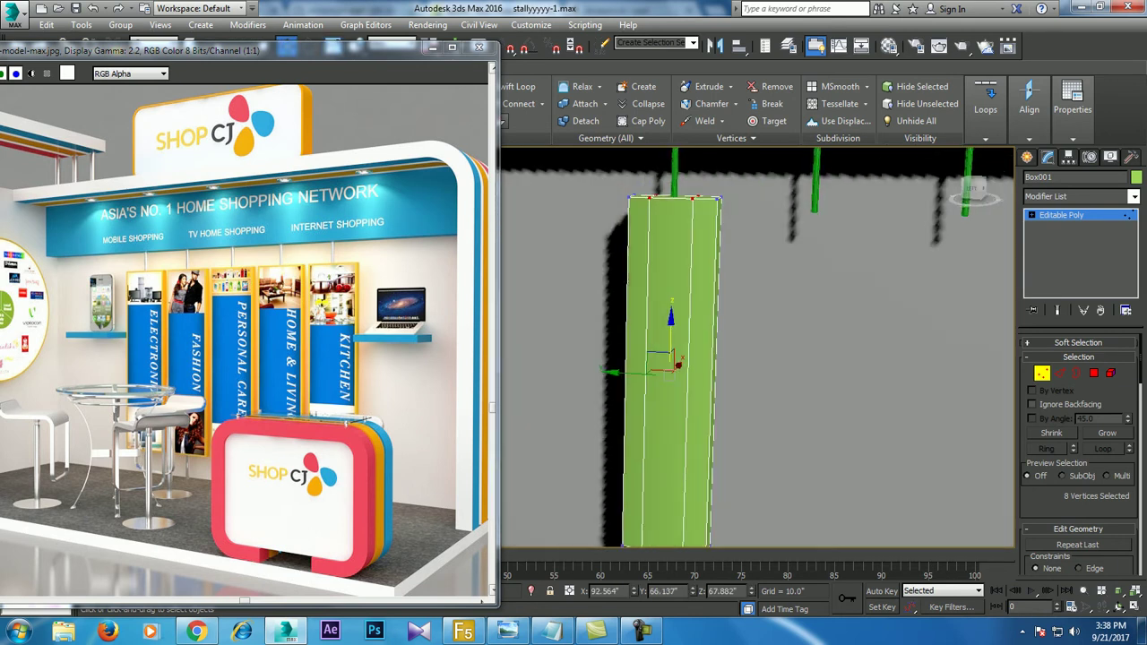
- Inset the panel's front face by 1.704 to form a framed border
{"action": "left_click", "coordinate": [1093, 373]}
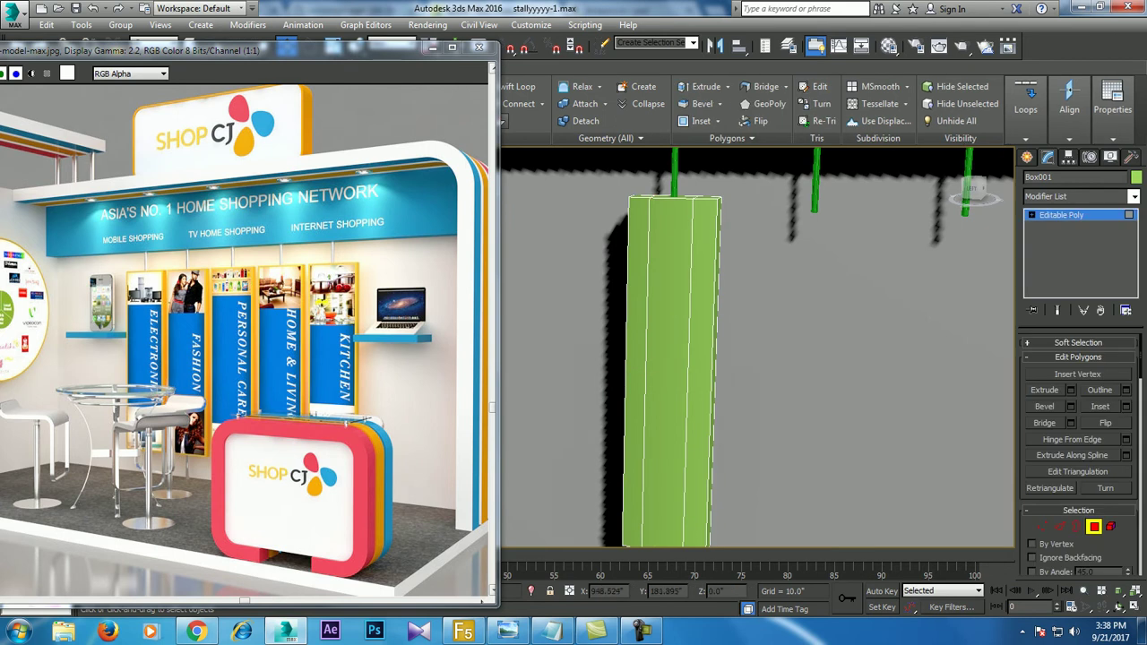
{"action": "left_click", "coordinate": [672, 358]}
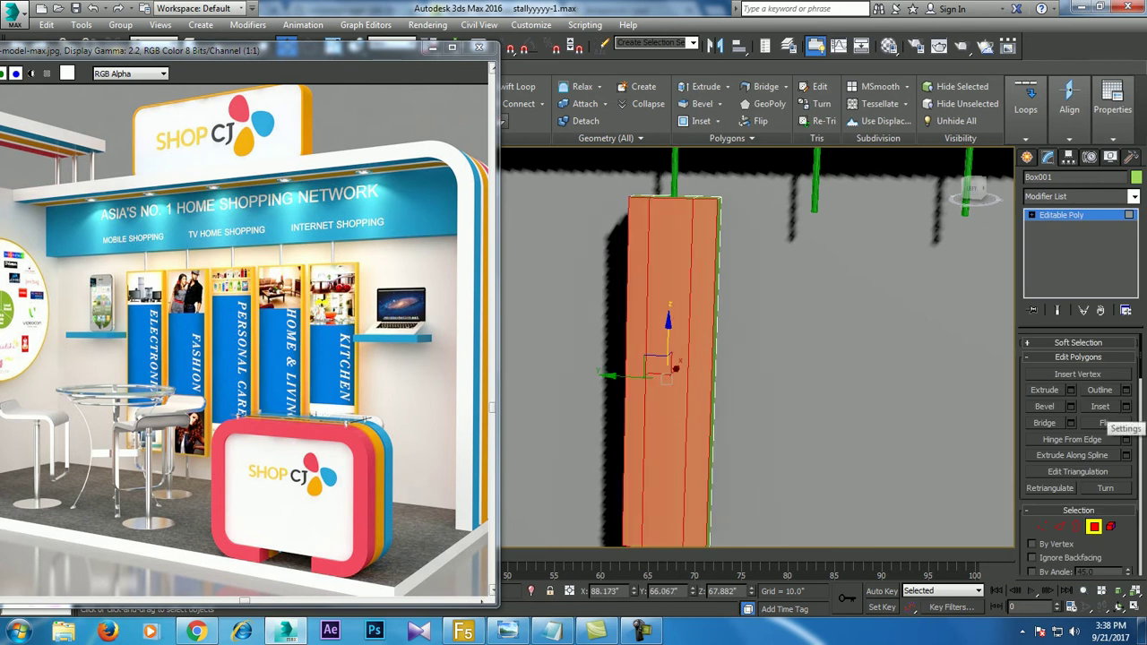
{"action": "left_click", "coordinate": [1126, 406]}
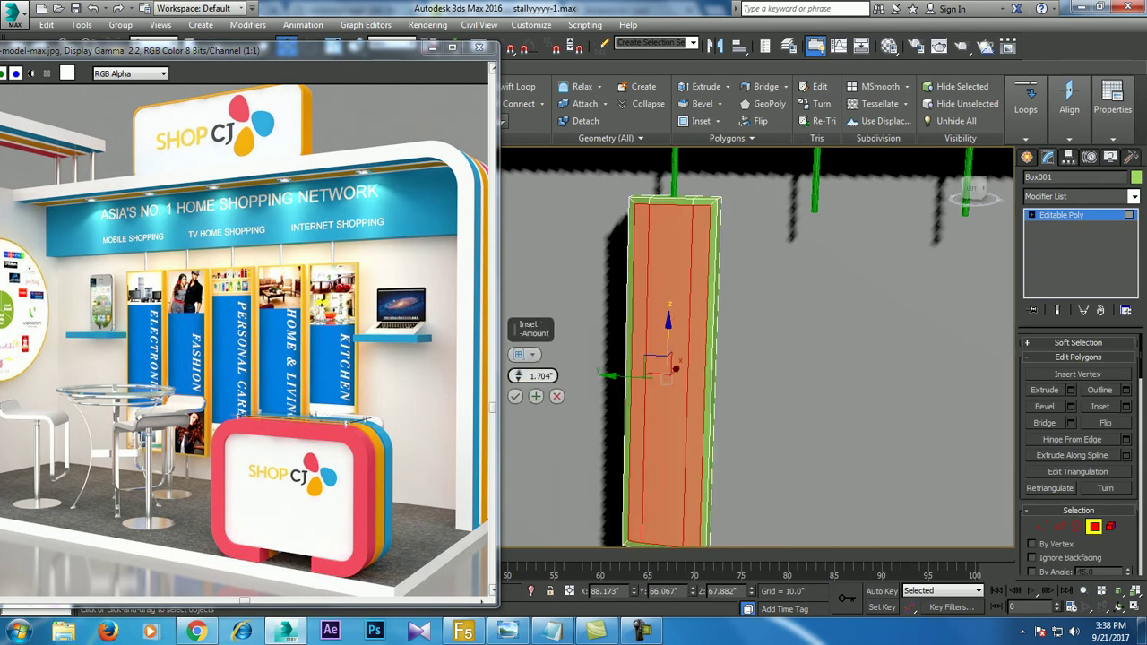
{"action": "left_click", "coordinate": [515, 396]}
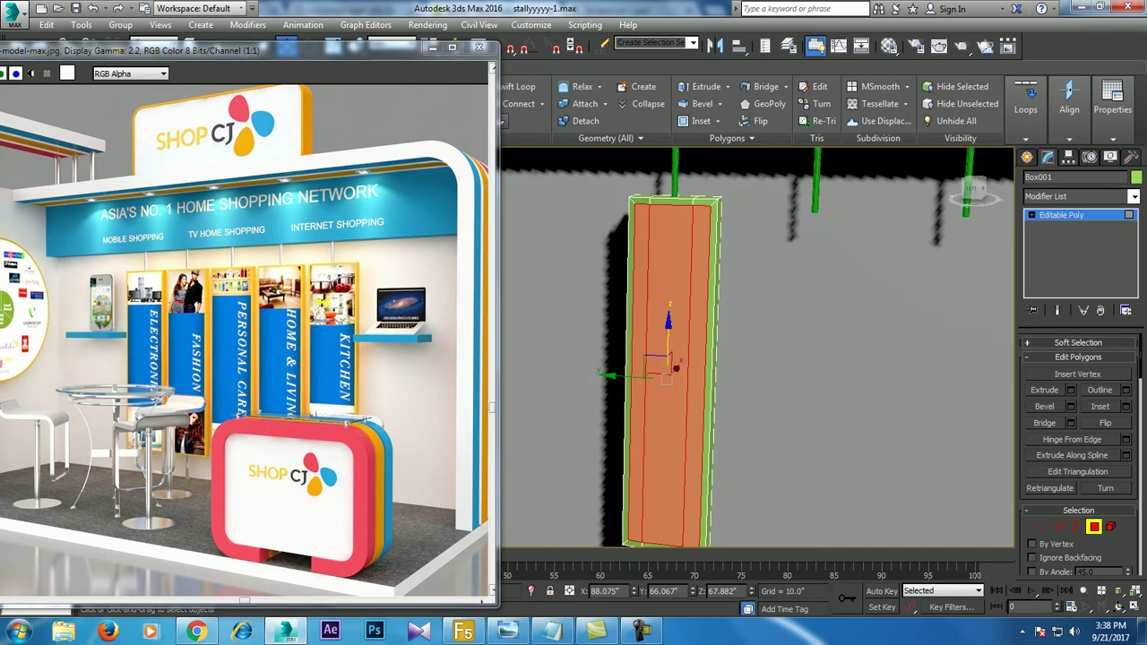
{"action": "key", "text": "4"}
{"action": "key", "text": "alt+w"}
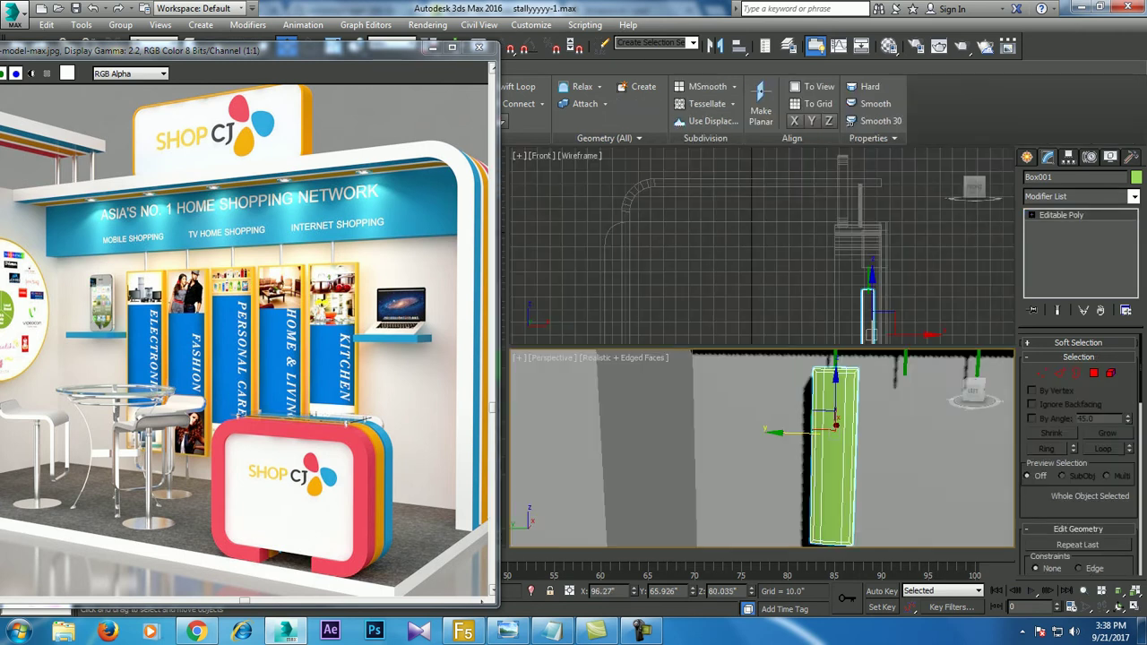
- Clone the panel three times along X and nudge the last copy under its rod
{"action": "key", "text": "alt+w"}
{"action": "scroll", "coordinate": [710, 381], "scroll_direction": "up", "scroll_amount": 3}
{"action": "left_click_drag", "start_coordinate": [743, 358], "coordinate": [806, 359], "text": "shift"}
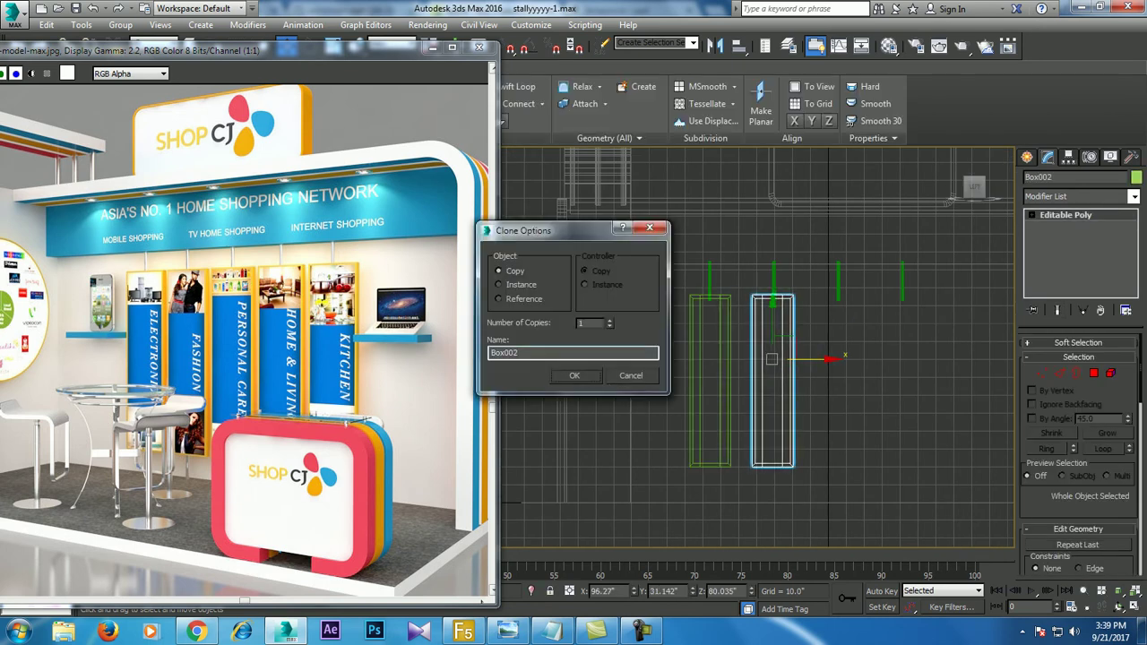
{"action": "key", "text": "Return"}
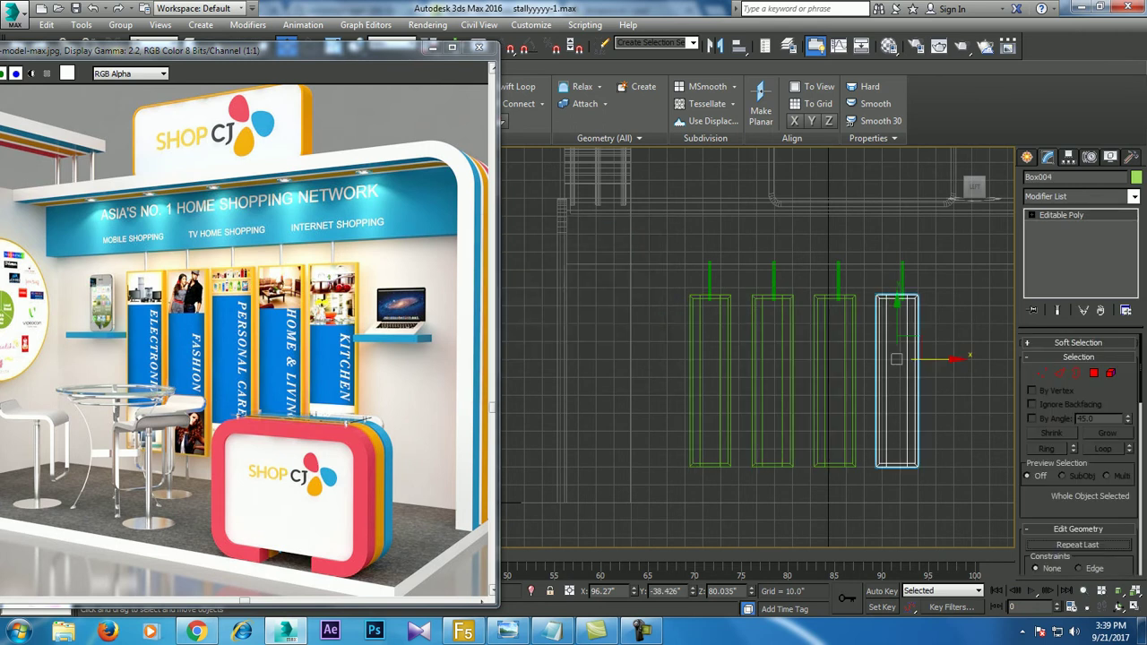
{"action": "left_click_drag", "start_coordinate": [932, 359], "coordinate": [897, 360]}
{"action": "left_click", "coordinate": [853, 385]}
{"action": "key", "text": "alt+w"}
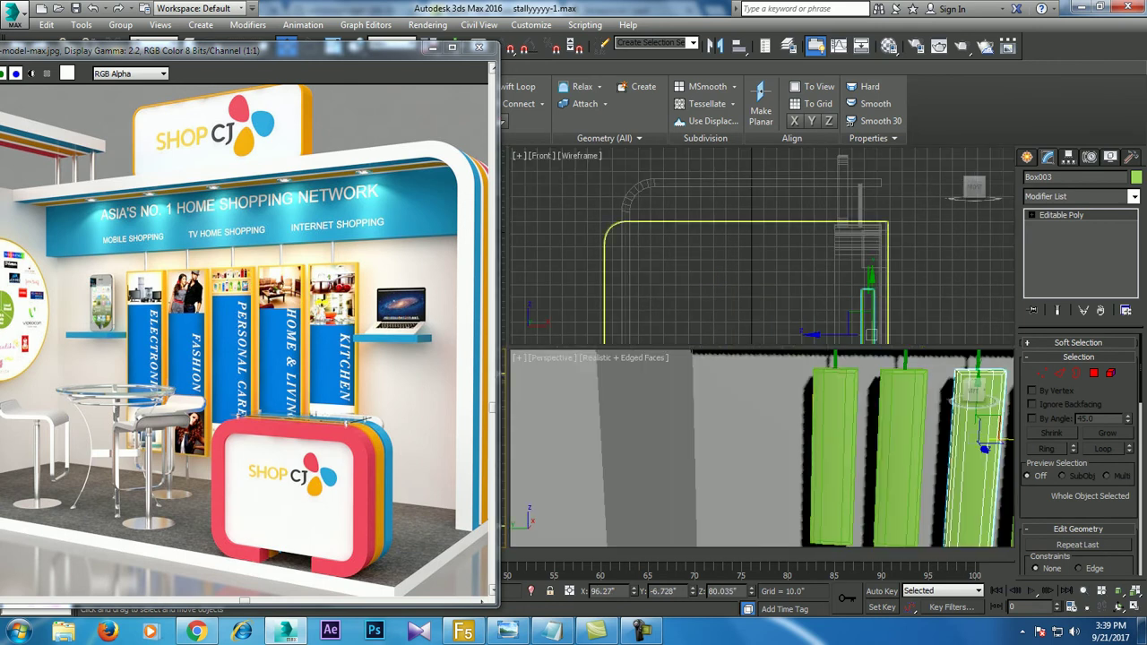
{"action": "key", "text": "ctrl+a"}
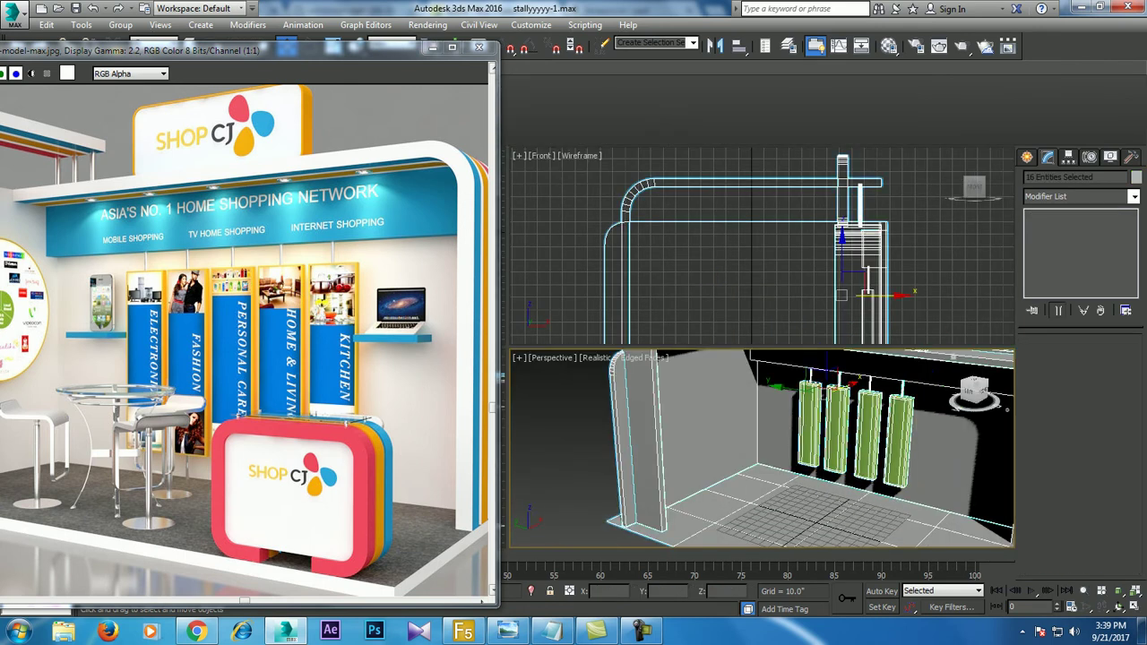
- Colour all objects grey, deselect, and move the reference image to show the full stall
{"action": "left_click", "coordinate": [1137, 176]}
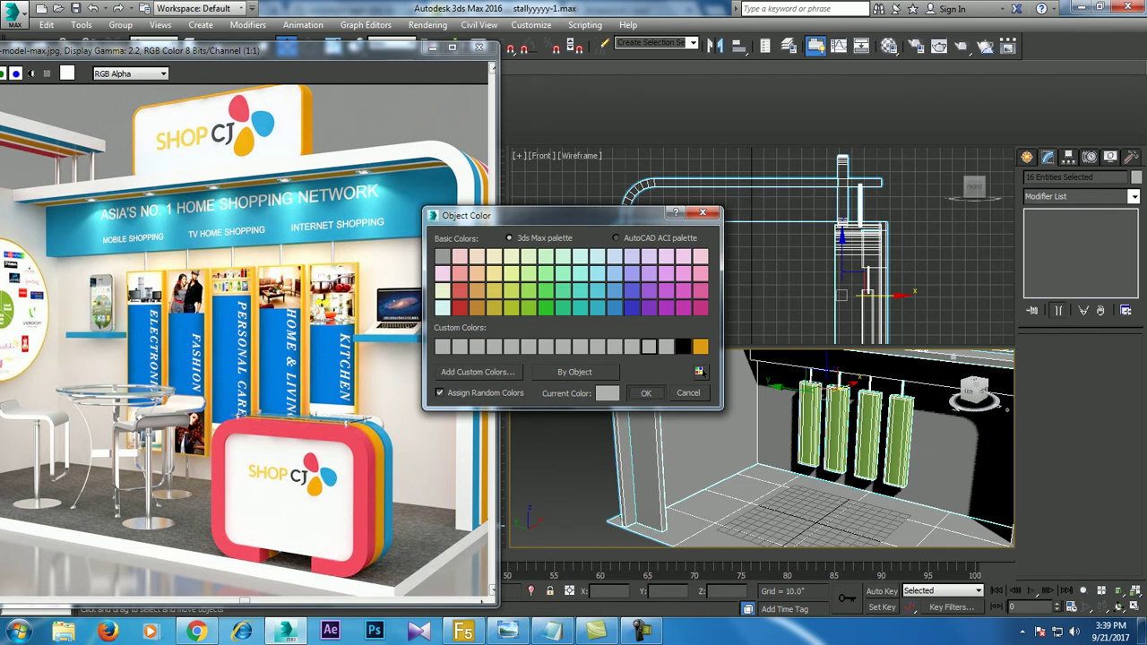
{"action": "left_click", "coordinate": [645, 392]}
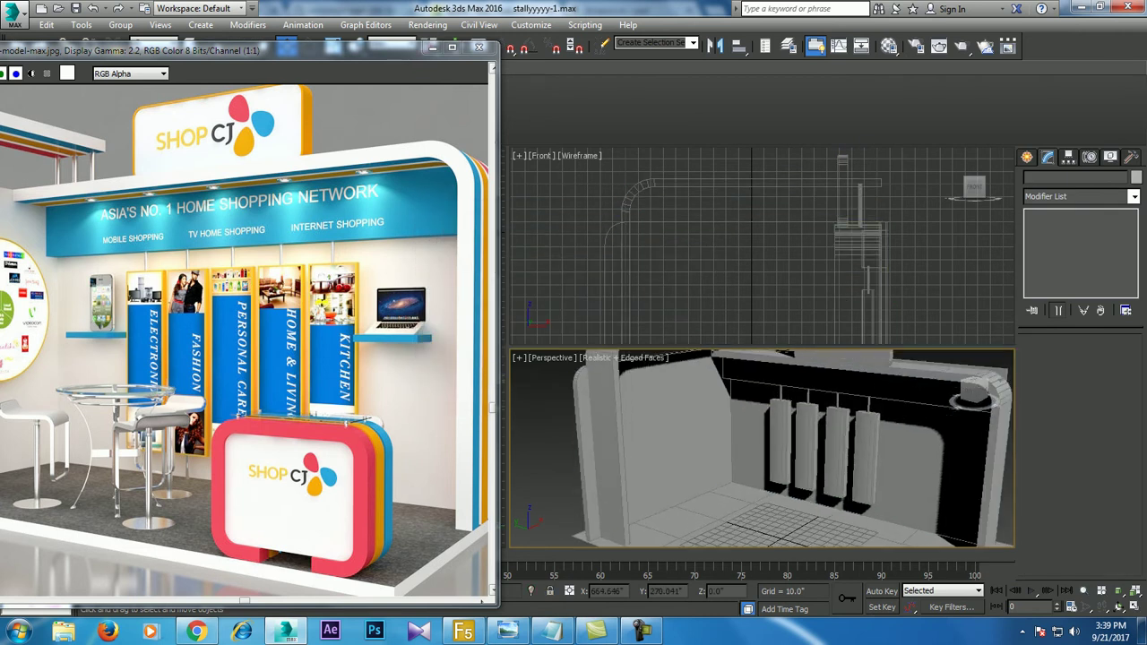
{"action": "middle_click_drag", "start_coordinate": [762, 448], "coordinate": [806, 448], "text": "alt"}
{"action": "left_click", "coordinate": [842, 462]}
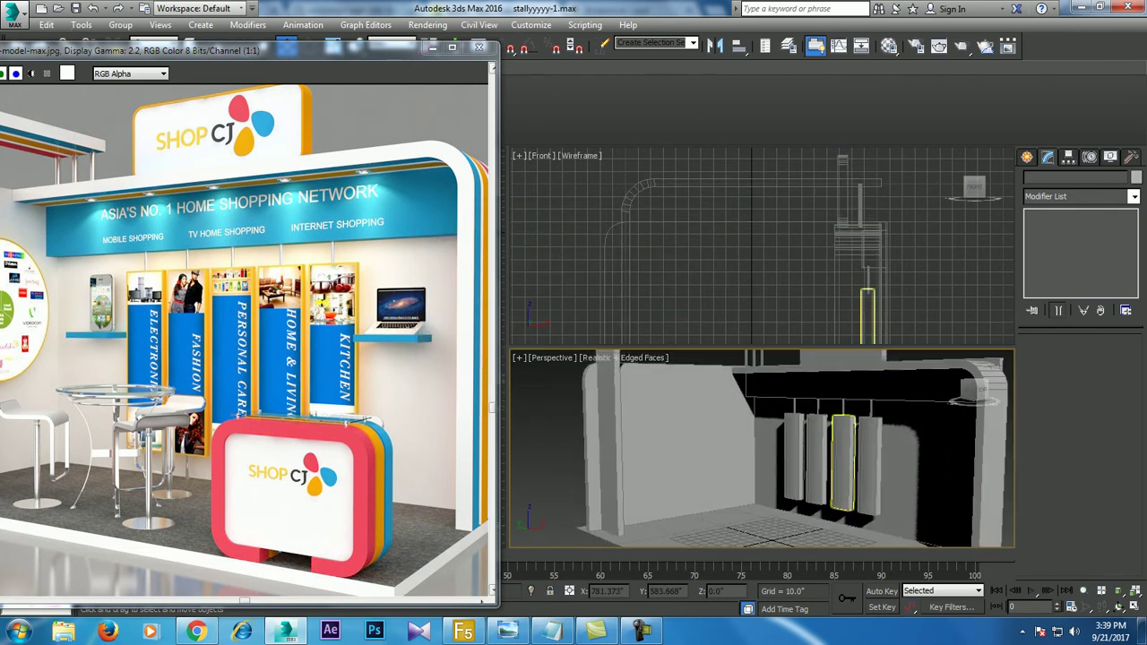
{"action": "key", "text": "alt+w"}
{"action": "scroll", "coordinate": [757, 349], "scroll_direction": "down", "scroll_amount": 3}
{"action": "key", "text": "ctrl+d"}
{"action": "mouse_move", "coordinate": [268, 50]}
{"action": "left_mouse_down"}
{"action": "mouse_move", "coordinate": [422, 30]}
{"action": "mouse_move", "coordinate": [384, 9]}
{"action": "left_mouse_up"}
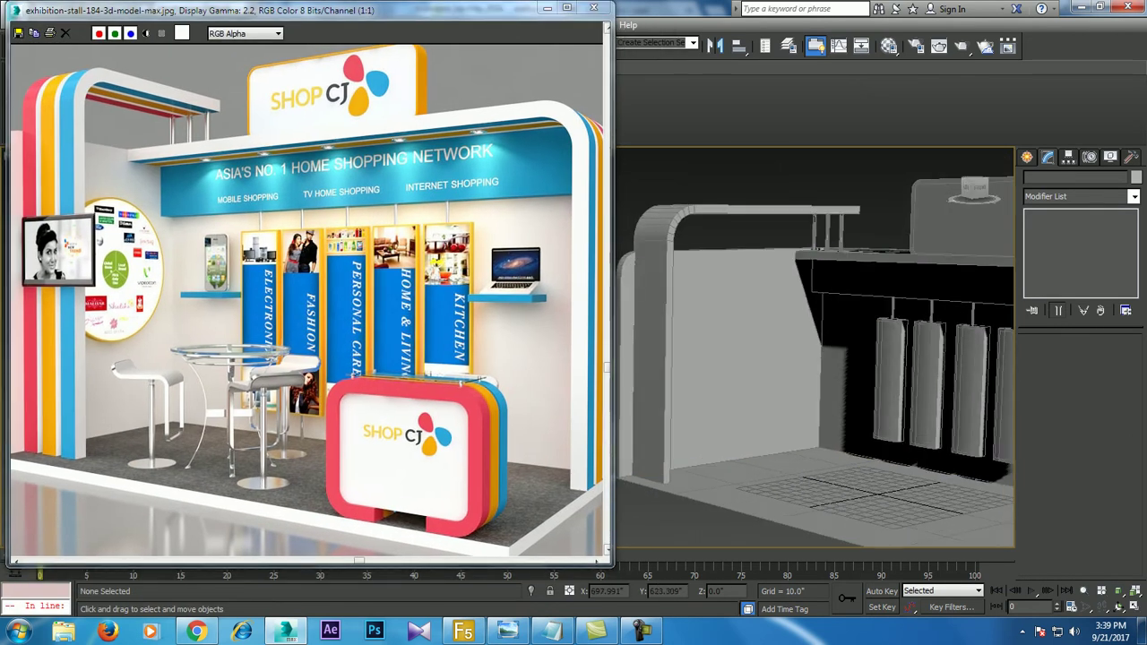
- Draw Cylinder001 as a flat disc on the side wall (radius 45.998, height 4.73)
{"action": "middle_click_drag", "start_coordinate": [806, 358], "coordinate": [794, 348]}
{"action": "left_click", "coordinate": [1027, 156]}
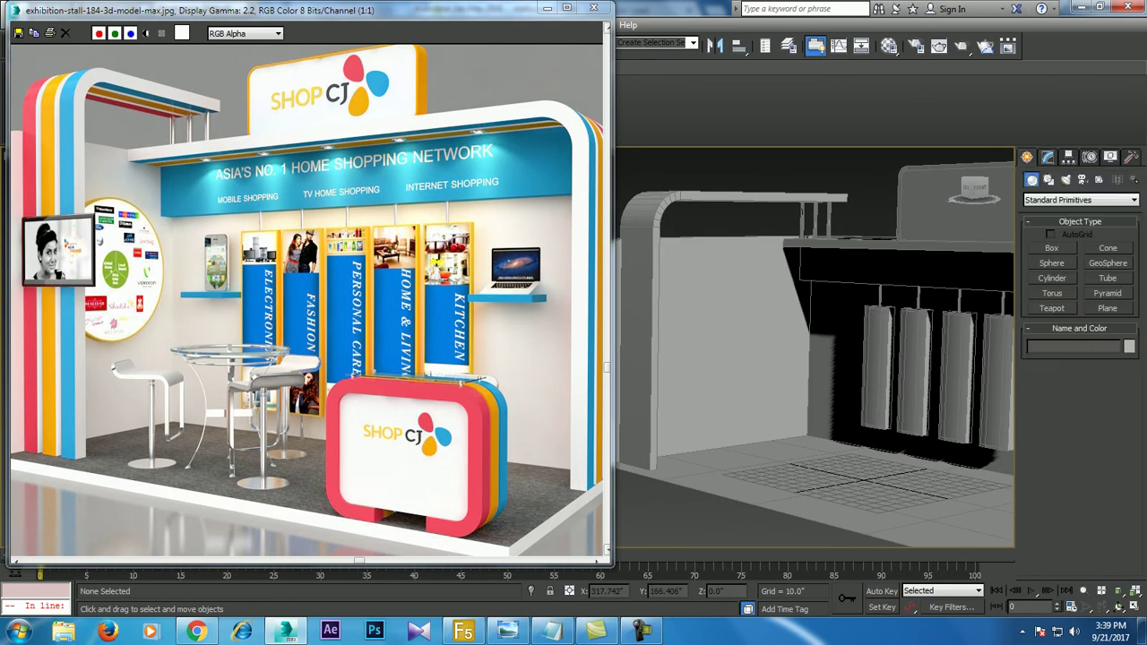
{"action": "left_click", "coordinate": [1053, 277]}
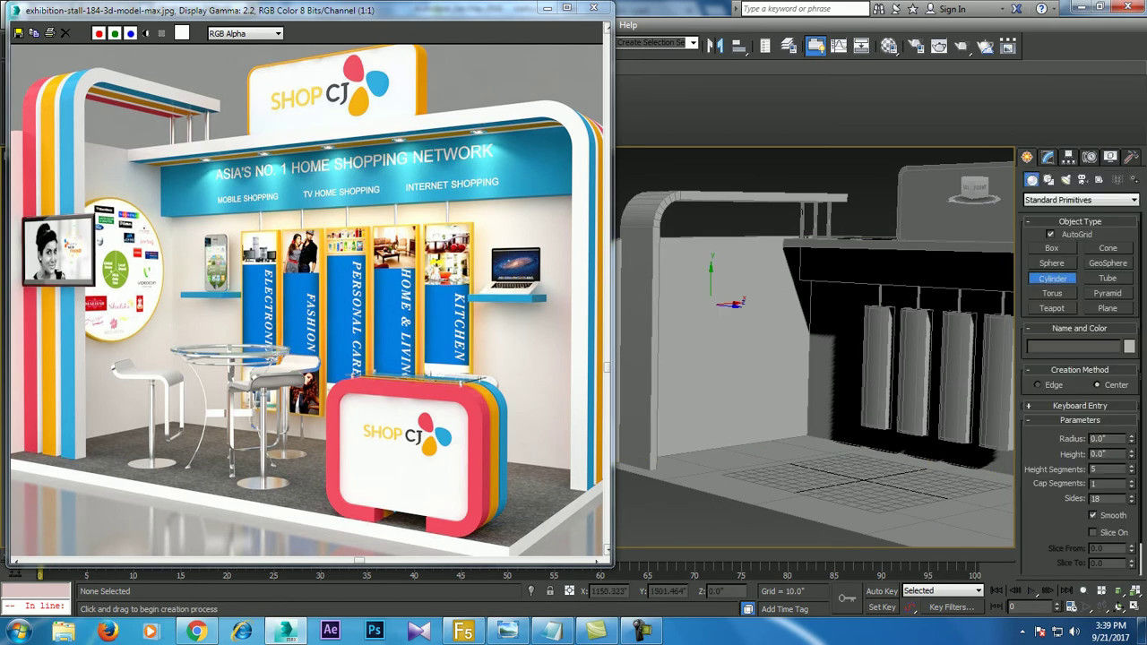
{"action": "left_click_drag", "start_coordinate": [723, 325], "coordinate": [762, 324]}
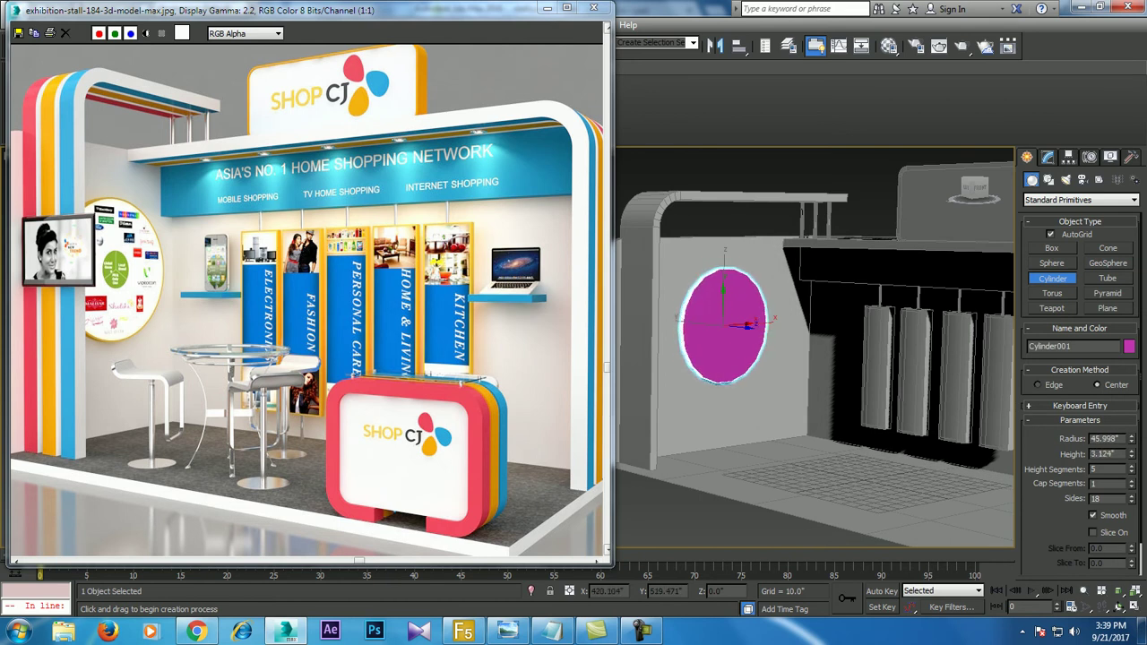
{"action": "left_click", "coordinate": [763, 327]}
{"action": "right_click", "coordinate": [771, 358]}
{"action": "middle_click_drag", "start_coordinate": [771, 358], "coordinate": [758, 333], "text": "alt"}
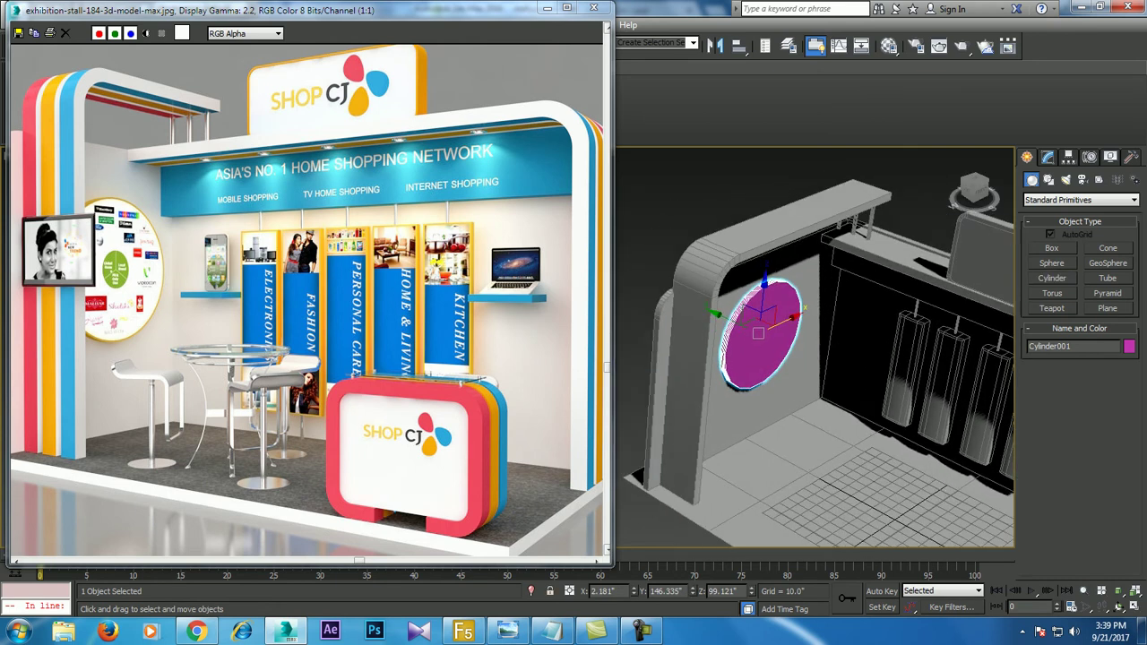
{"action": "scroll", "coordinate": [762, 334], "scroll_direction": "up", "scroll_amount": 2}
{"action": "scroll", "coordinate": [761, 333], "scroll_direction": "up", "scroll_amount": 2}
{"action": "scroll", "coordinate": [762, 333], "scroll_direction": "up", "scroll_amount": 3}
{"action": "scroll", "coordinate": [762, 333], "scroll_direction": "up", "scroll_amount": 2}
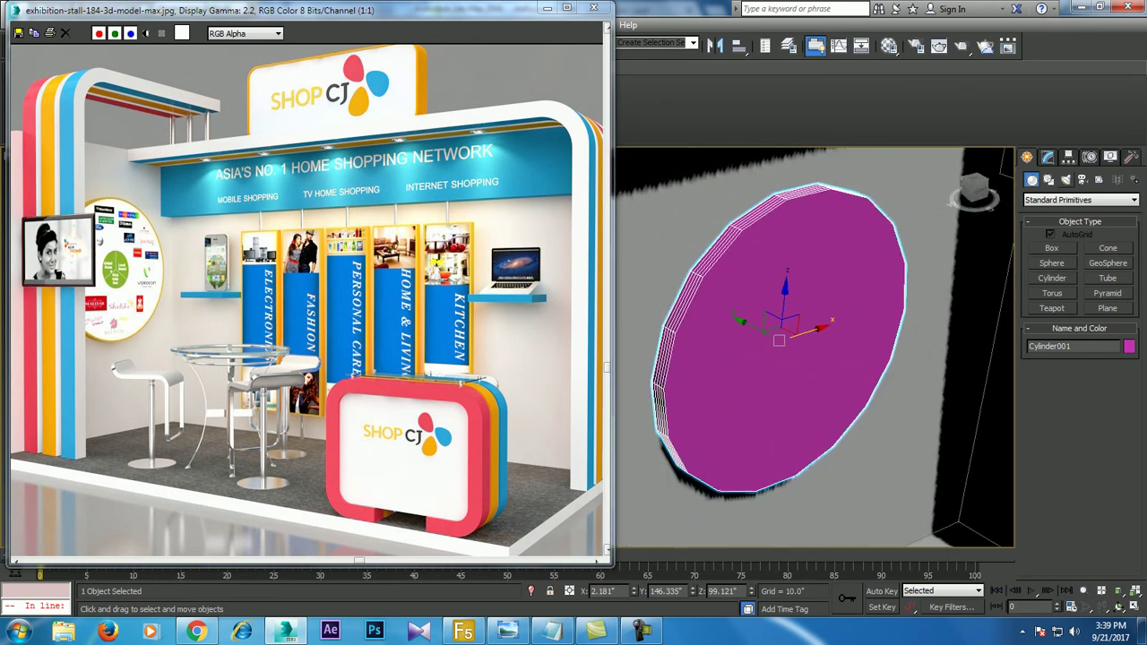
- Set the disc's Sides to 24 and Height Segments to 1
{"action": "left_click", "coordinate": [1048, 157]}
{"action": "left_click_drag", "start_coordinate": [1129, 420], "coordinate": [1129, 407]}
{"action": "left_click", "coordinate": [1130, 395]}
{"action": "left_click", "coordinate": [1130, 395]}
{"action": "left_click", "coordinate": [1130, 395]}
{"action": "left_click", "coordinate": [1130, 395]}
- Convert the disc to an editable poly and inset its front face by about 2.76
{"action": "right_click", "coordinate": [895, 227]}
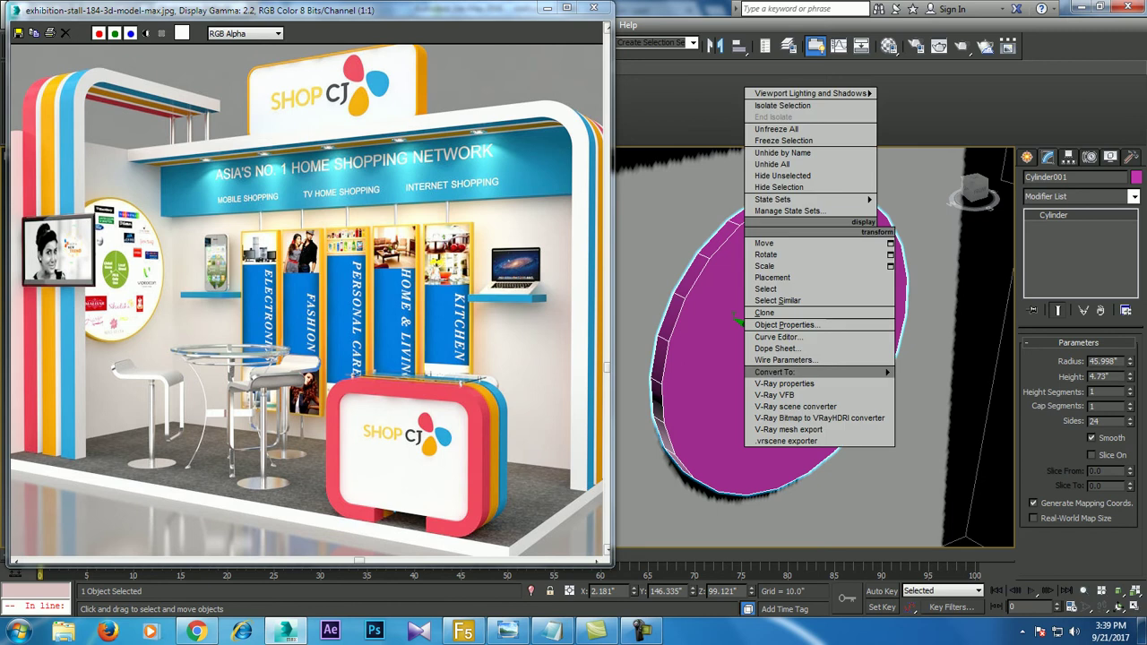
{"action": "left_click", "coordinate": [941, 383]}
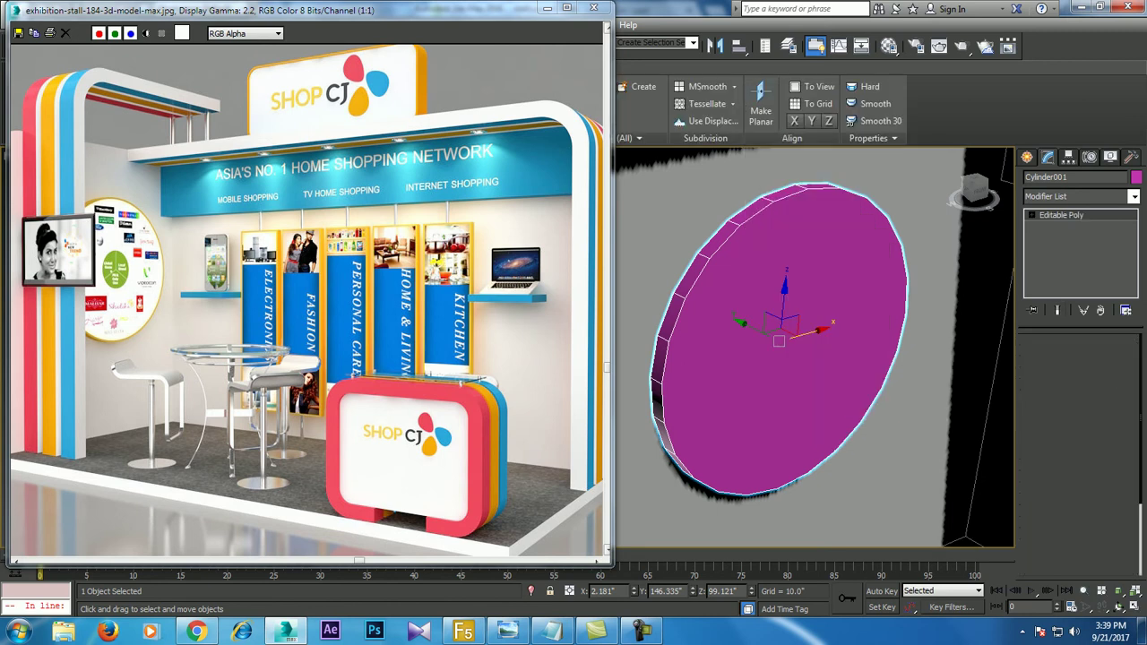
{"action": "key", "text": "4"}
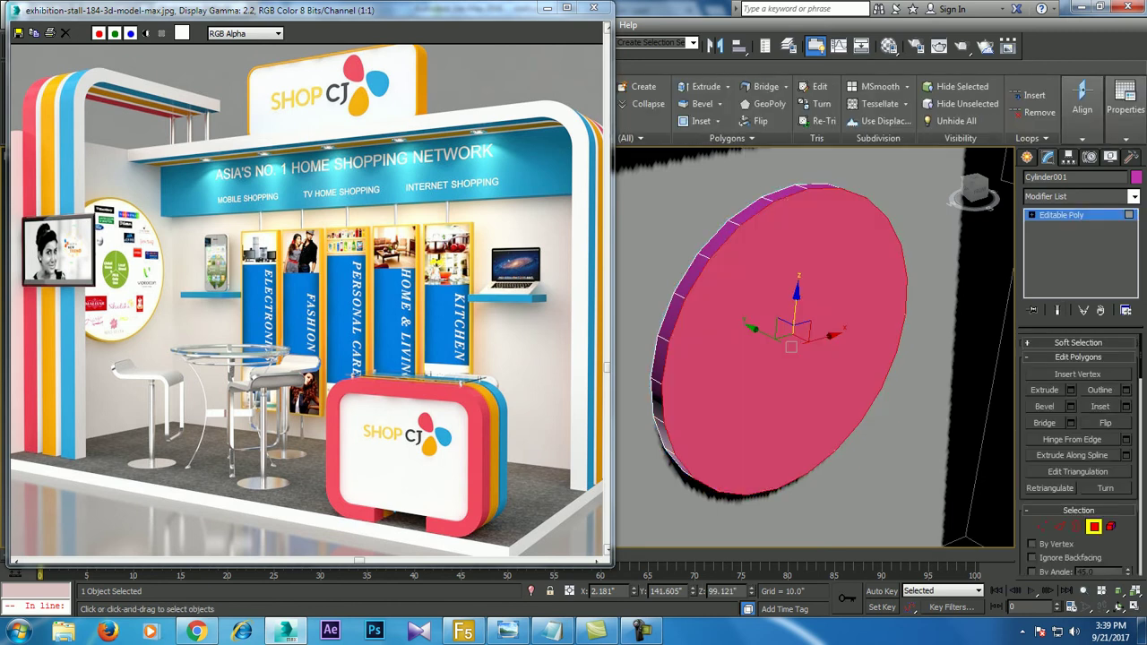
{"action": "left_click", "coordinate": [1126, 406]}
{"action": "left_click_drag", "start_coordinate": [536, 376], "coordinate": [536, 350]}
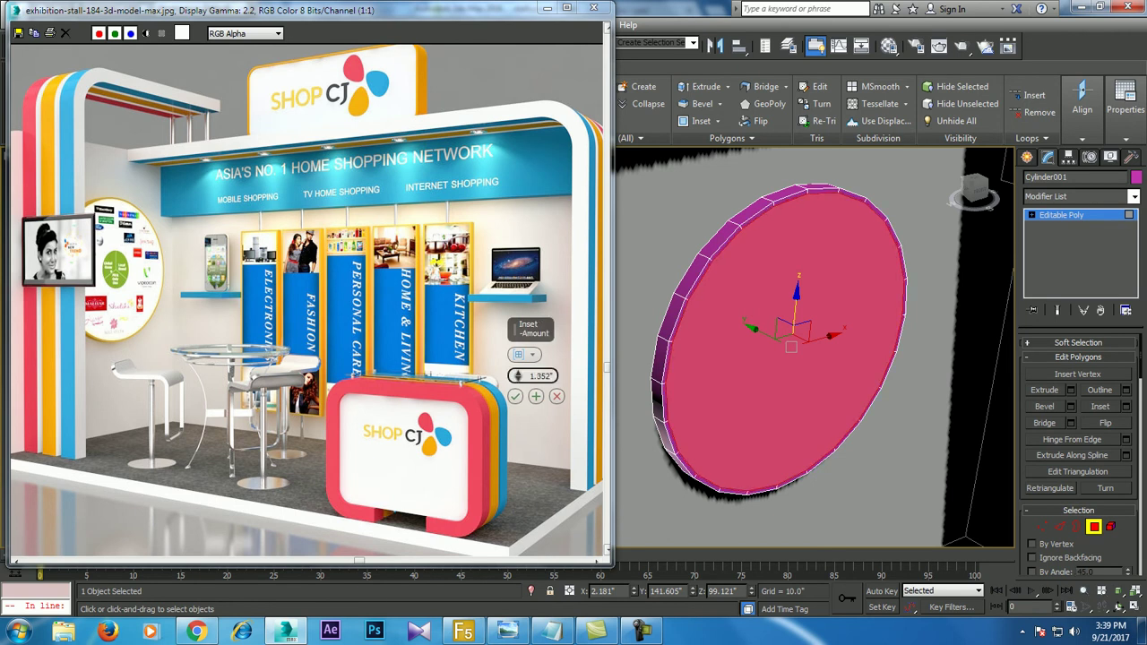
{"action": "key", "text": "Return"}
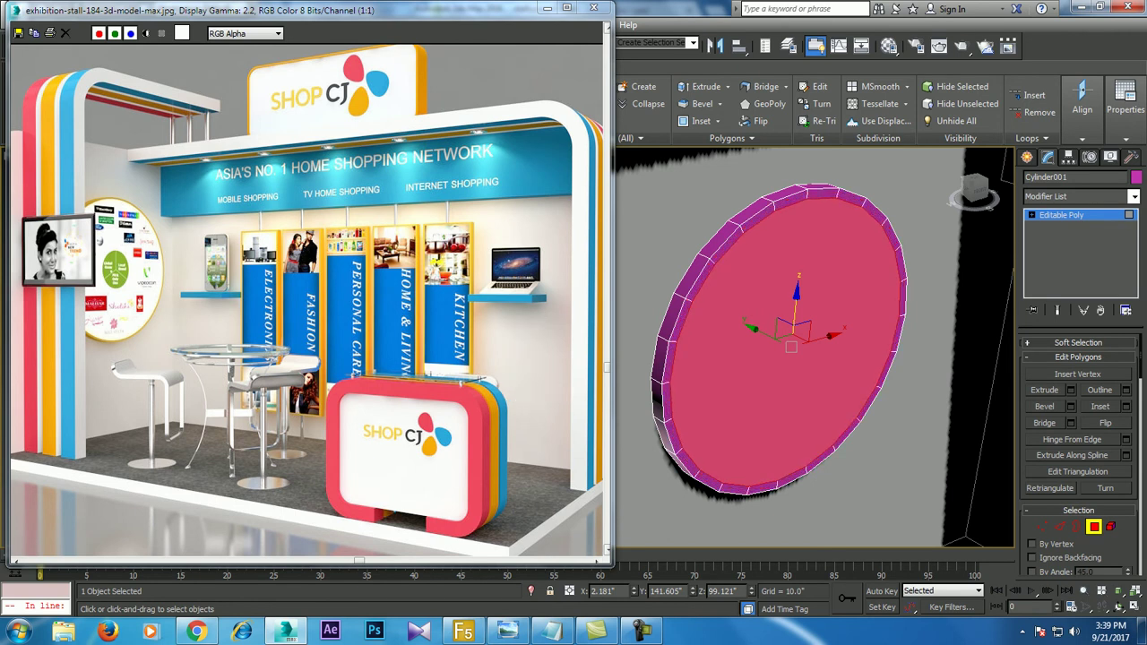
{"action": "middle_click_drag", "start_coordinate": [789, 340], "coordinate": [802, 340], "text": "alt"}
- Chamfer all of the disc's edges at 1.939 with 3 segments to round the rim
{"action": "key", "text": "4"}
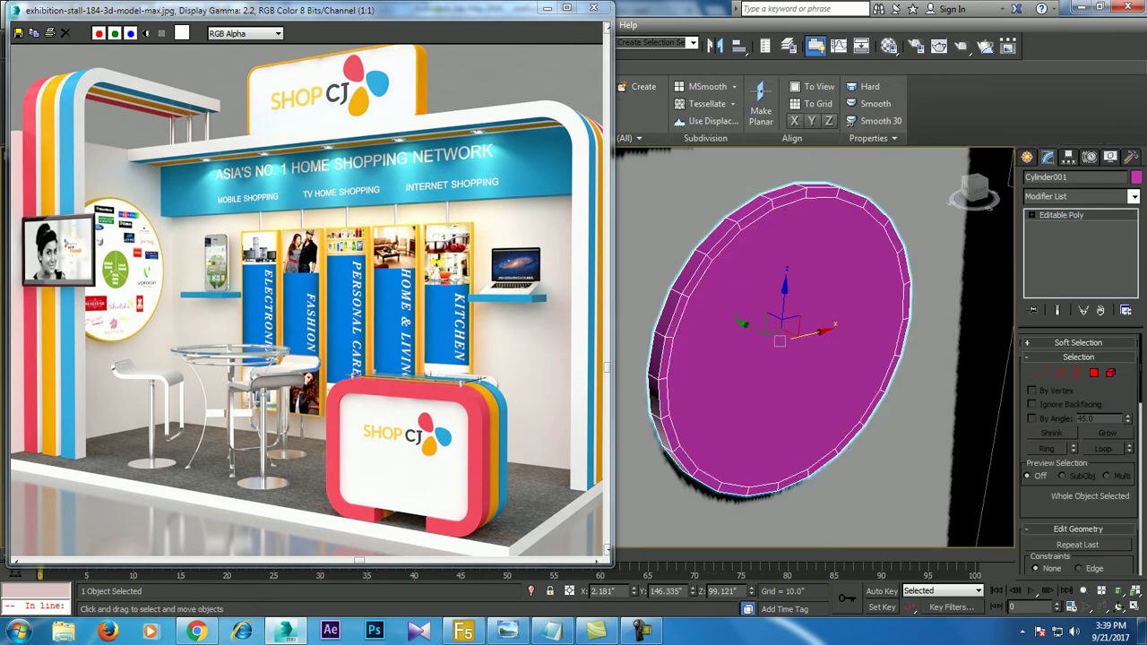
{"action": "key", "text": "2"}
{"action": "key", "text": "ctrl+d"}
{"action": "key", "text": "ctrl+a"}
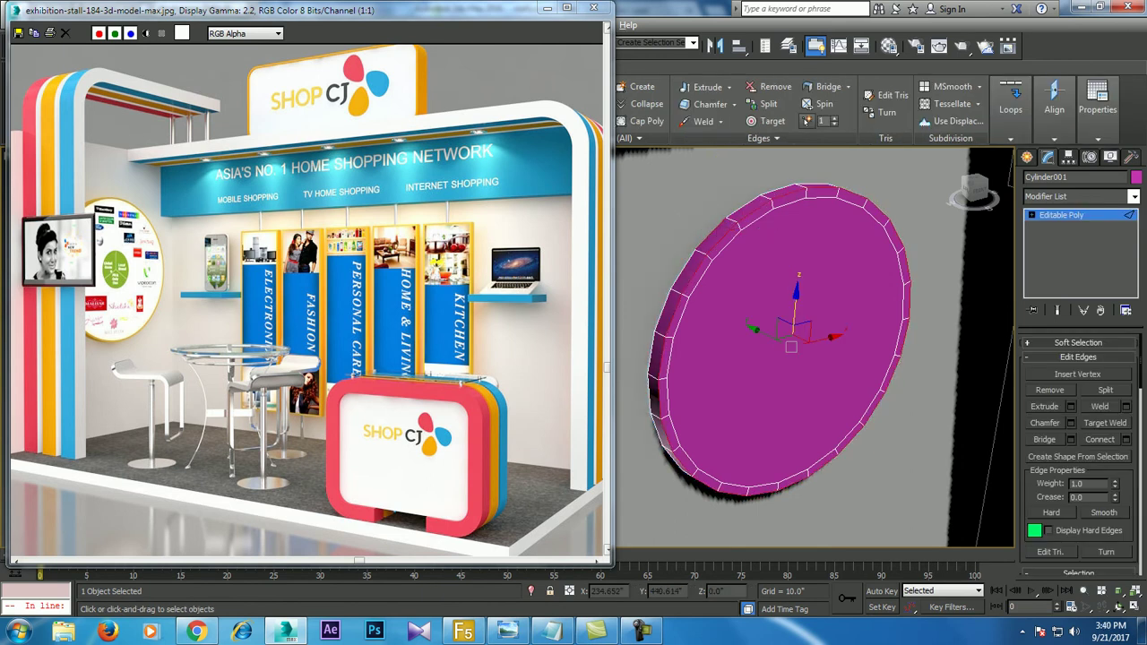
{"action": "key", "text": "ctrl+shift+c"}
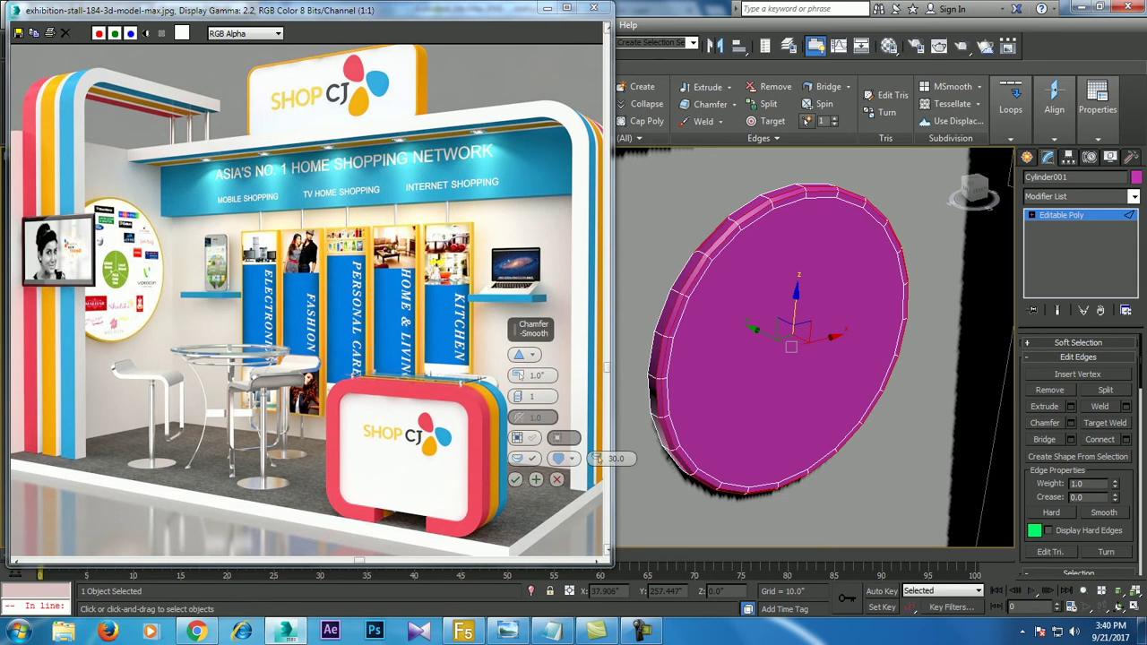
{"action": "left_click_drag", "start_coordinate": [517, 396], "coordinate": [517, 363]}
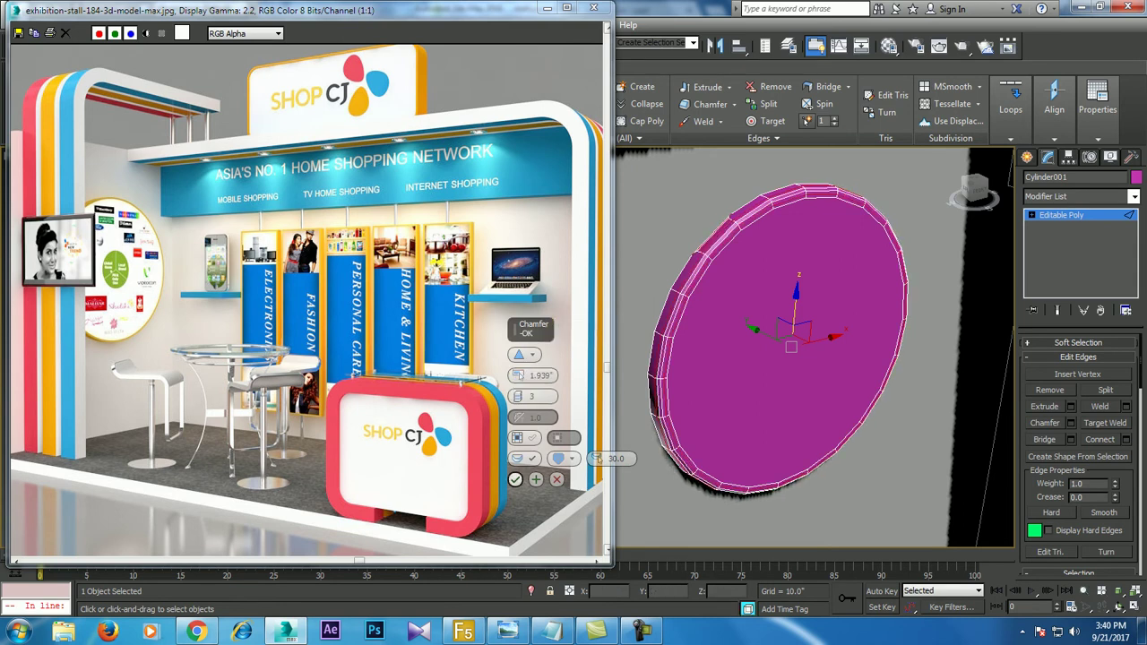
{"action": "left_click", "coordinate": [515, 479]}
- Colour the disc grey to match the booth and view the whole stall
{"action": "key", "text": "2"}
{"action": "left_click", "coordinate": [1135, 177]}
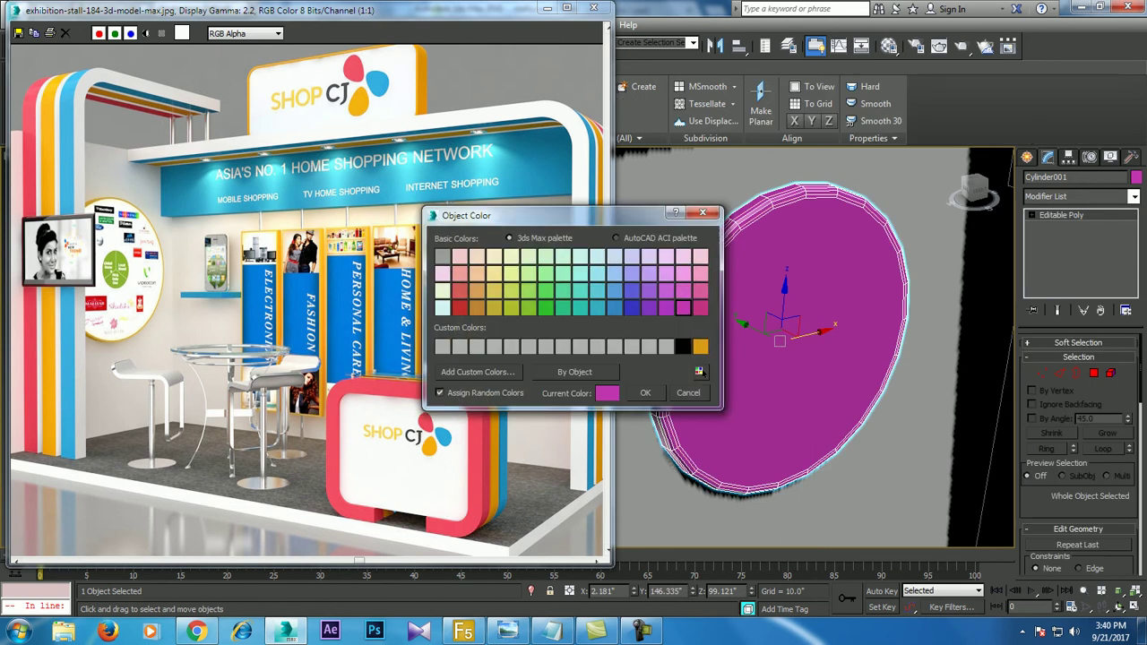
{"action": "left_click", "coordinate": [645, 392]}
{"action": "scroll", "coordinate": [807, 358], "scroll_direction": "down", "scroll_amount": 5}
{"action": "middle_click_drag", "start_coordinate": [806, 358], "coordinate": [780, 359], "text": "alt"}
{"action": "key", "text": "ctrl+d"}
- Select Line001, convert the curved side wall to an editable poly, and enter Vertex mode
{"action": "left_click", "coordinate": [700, 359]}
{"action": "right_click", "coordinate": [788, 239]}
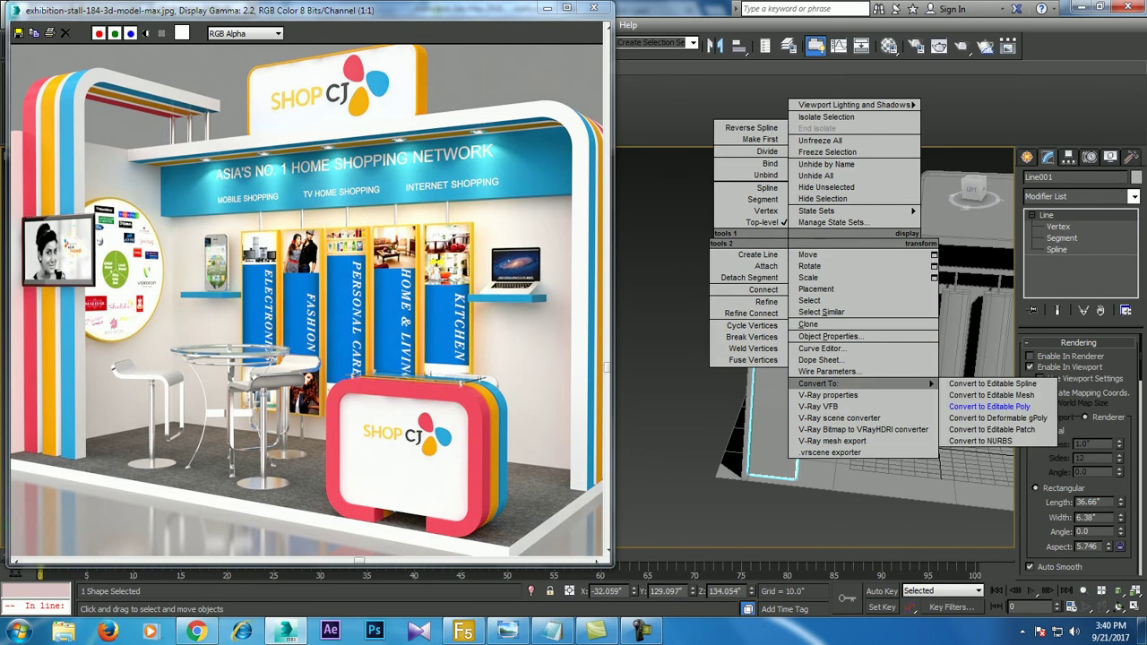
{"action": "left_click", "coordinate": [989, 406]}
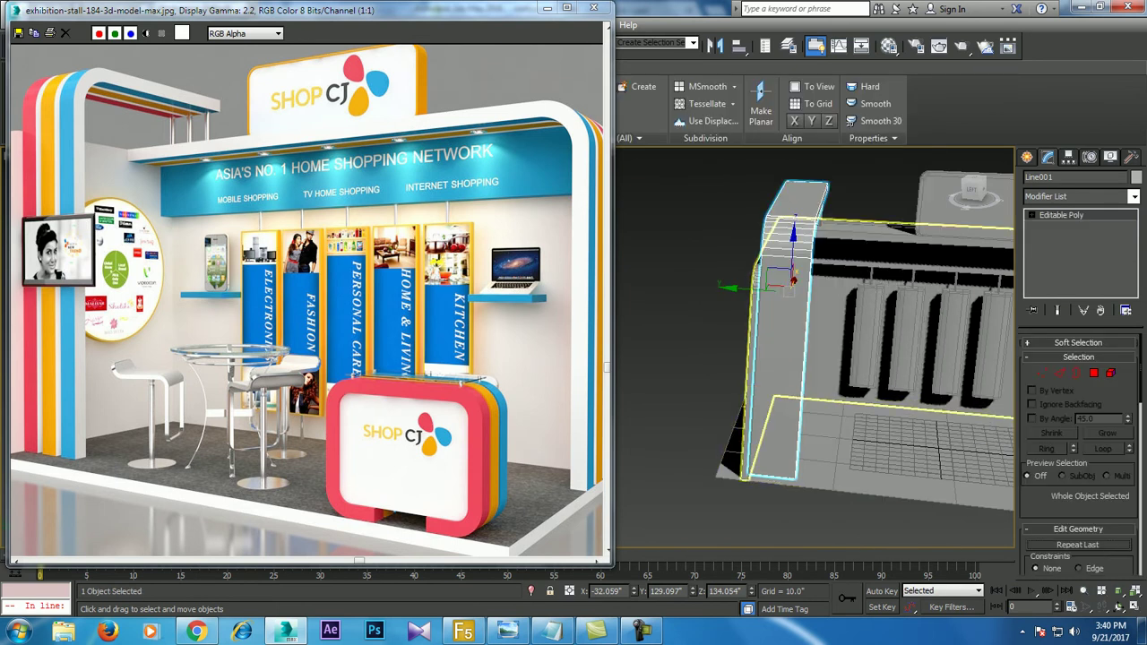
{"action": "key", "text": "ctrl+z"}
{"action": "right_click", "coordinate": [850, 230]}
{"action": "mouse_move", "coordinate": [883, 374]}
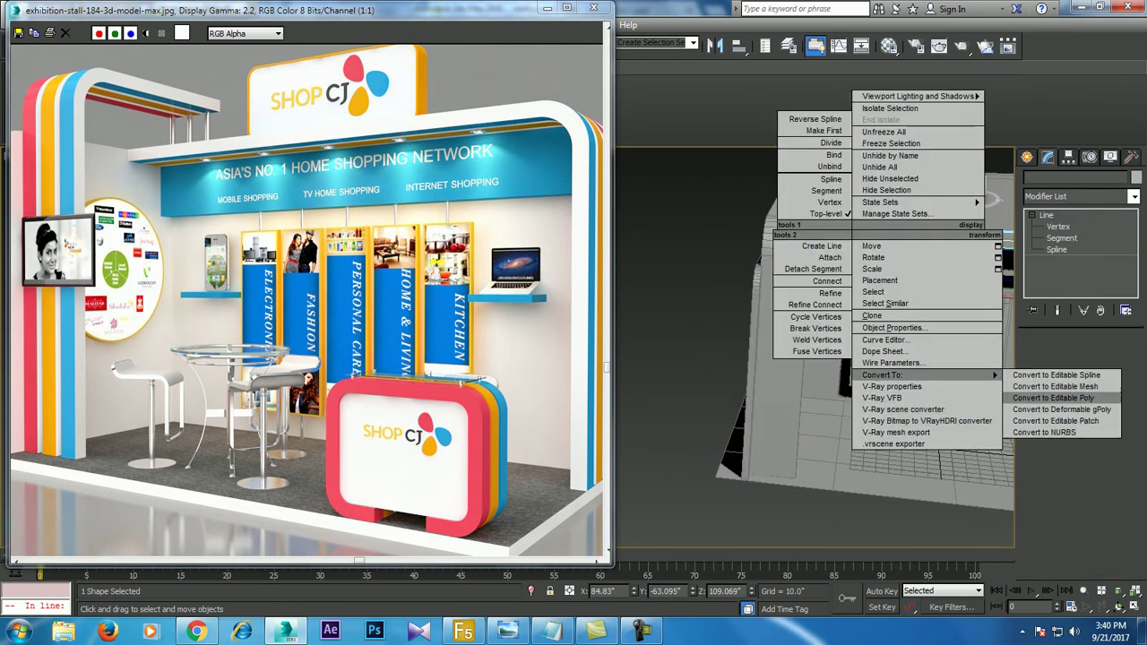
{"action": "left_click", "coordinate": [1053, 397]}
{"action": "right_click", "coordinate": [886, 281]}
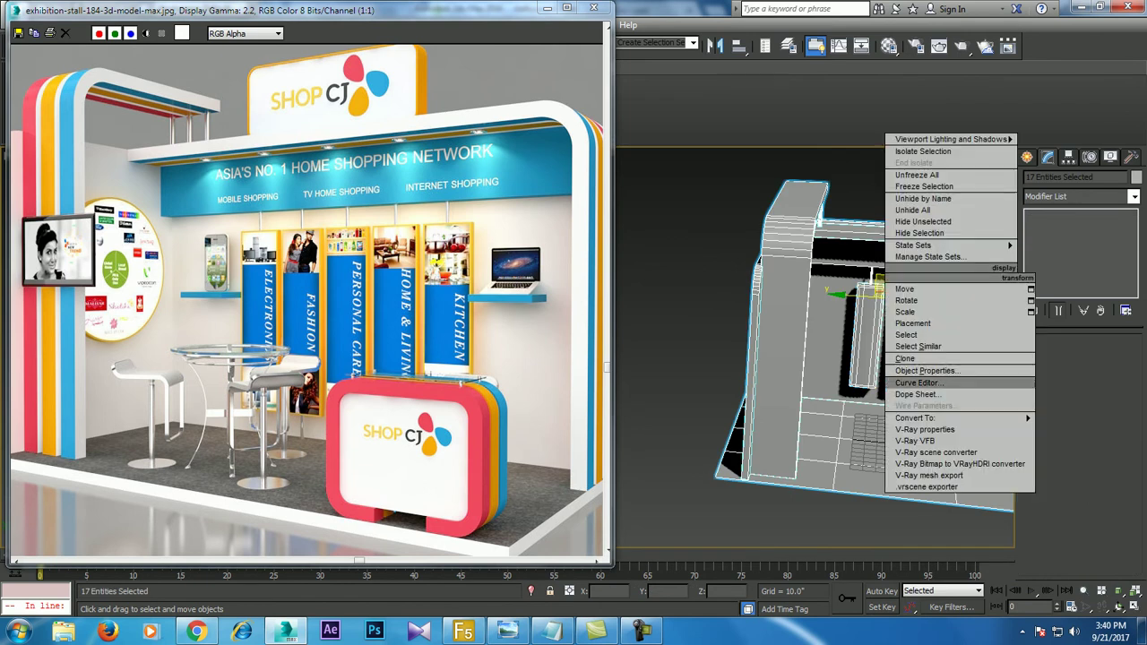
{"action": "left_click", "coordinate": [834, 429]}
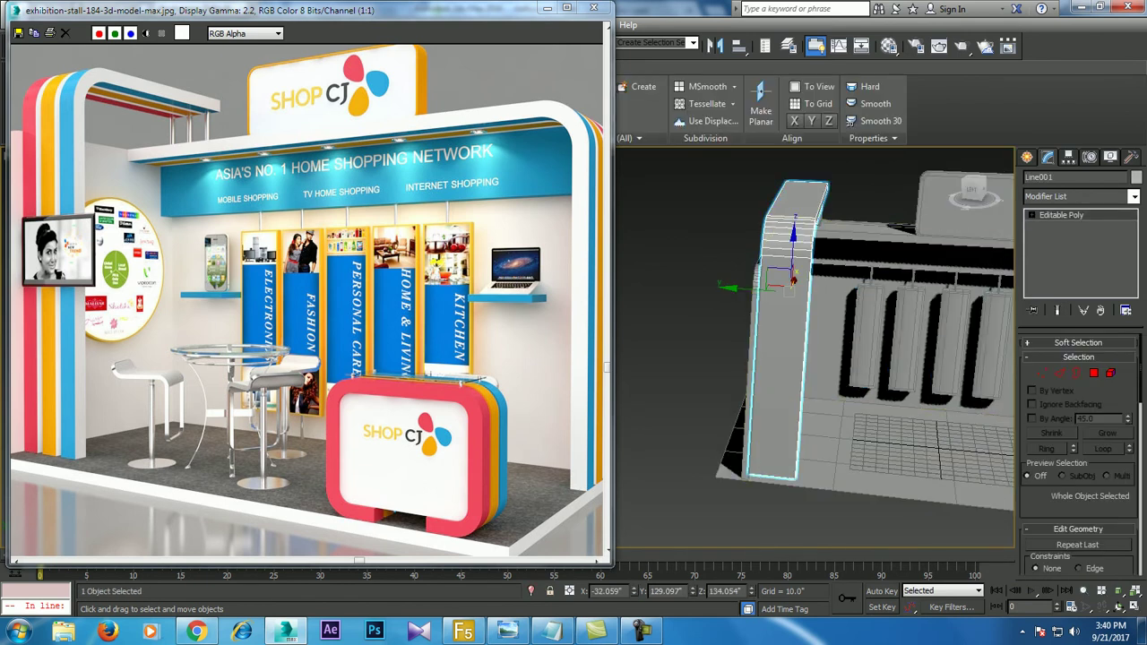
{"action": "key", "text": "1"}
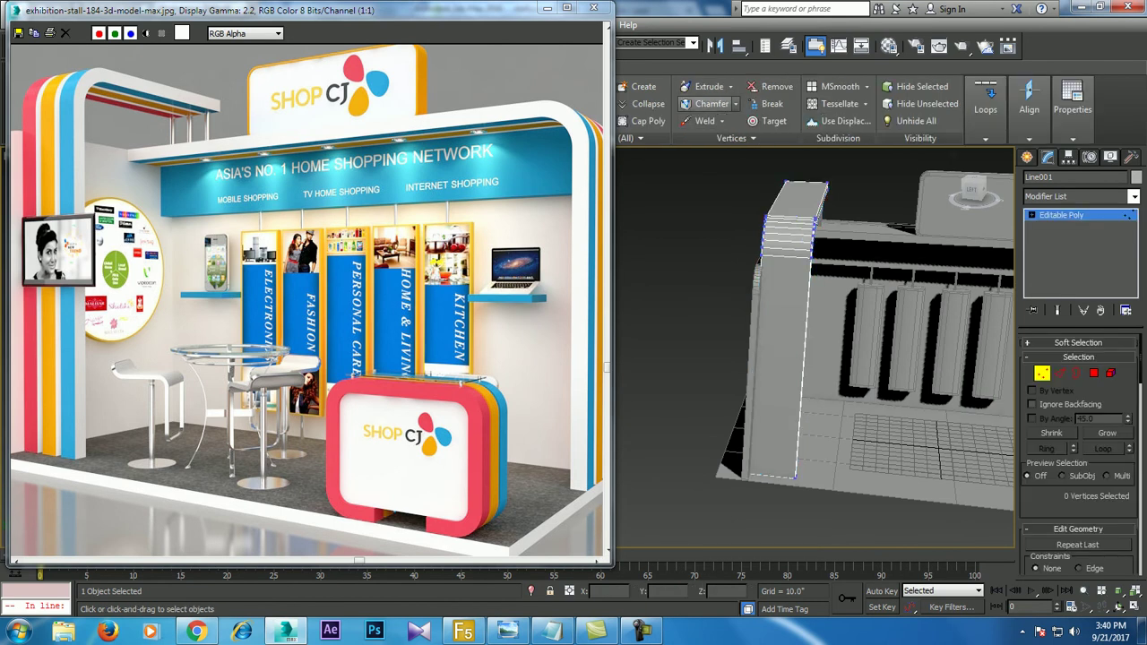
{"action": "left_click_drag", "start_coordinate": [404, 9], "coordinate": [372, 9]}
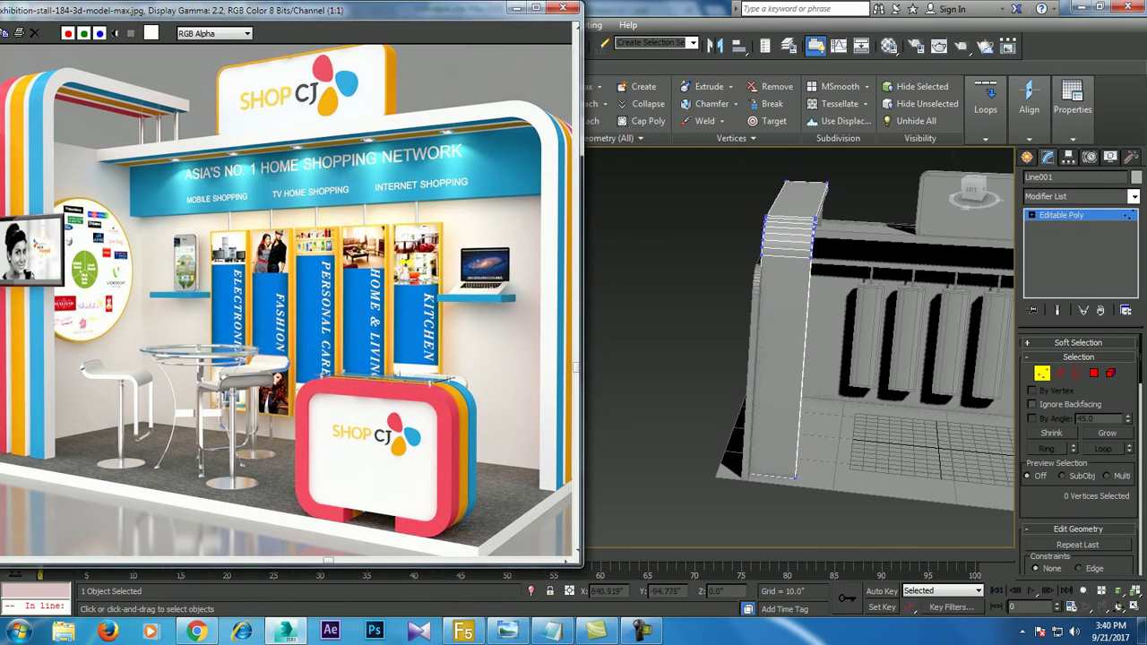
{"action": "key", "text": "1"}
{"action": "mouse_move", "coordinate": [373, 9]}
{"action": "left_mouse_down"}
{"action": "mouse_move", "coordinate": [373, 118]}
{"action": "mouse_move", "coordinate": [372, 53]}
{"action": "left_mouse_up"}
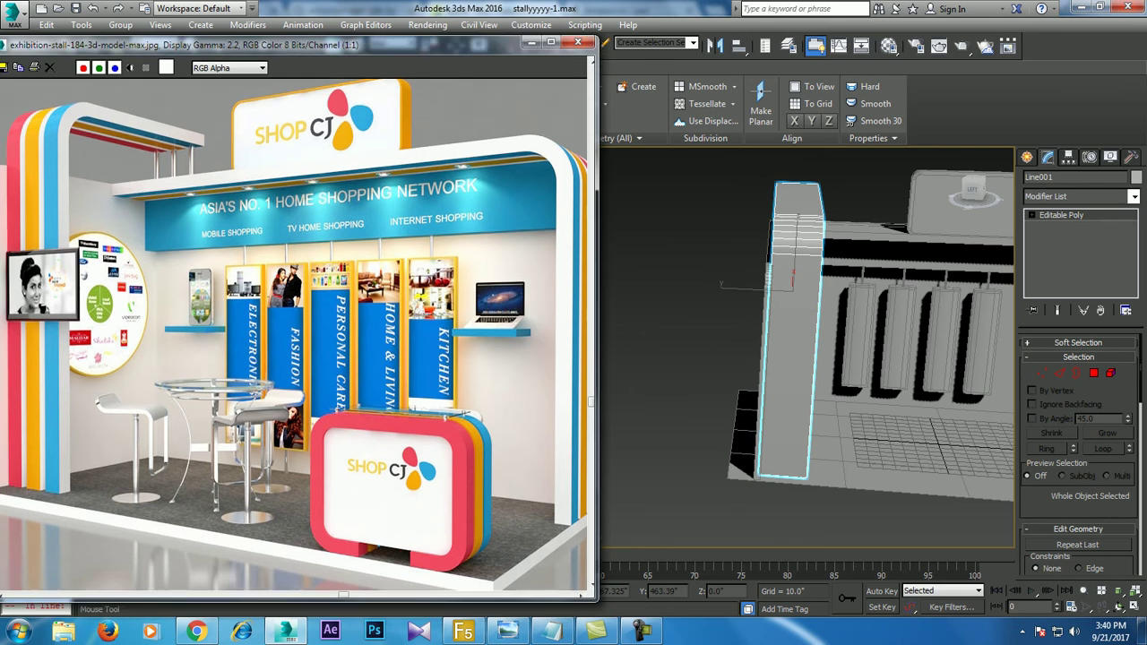
{"action": "left_click_drag", "start_coordinate": [372, 53], "coordinate": [389, 43]}
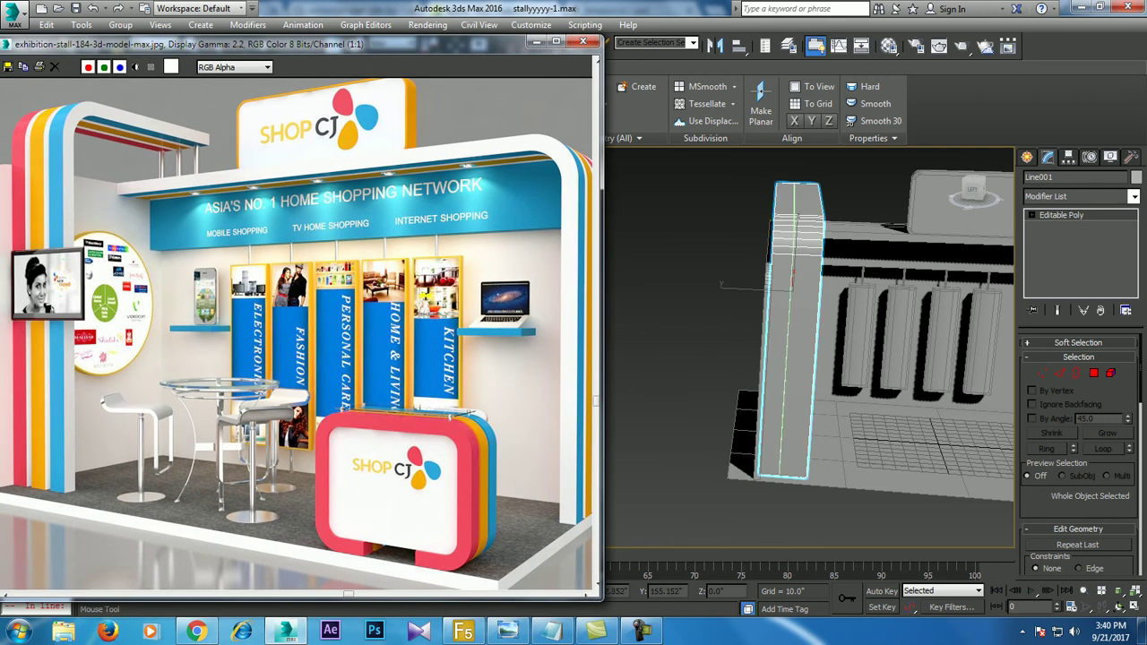
{"action": "scroll", "coordinate": [448, 224], "scroll_direction": "up", "scroll_amount": 1}
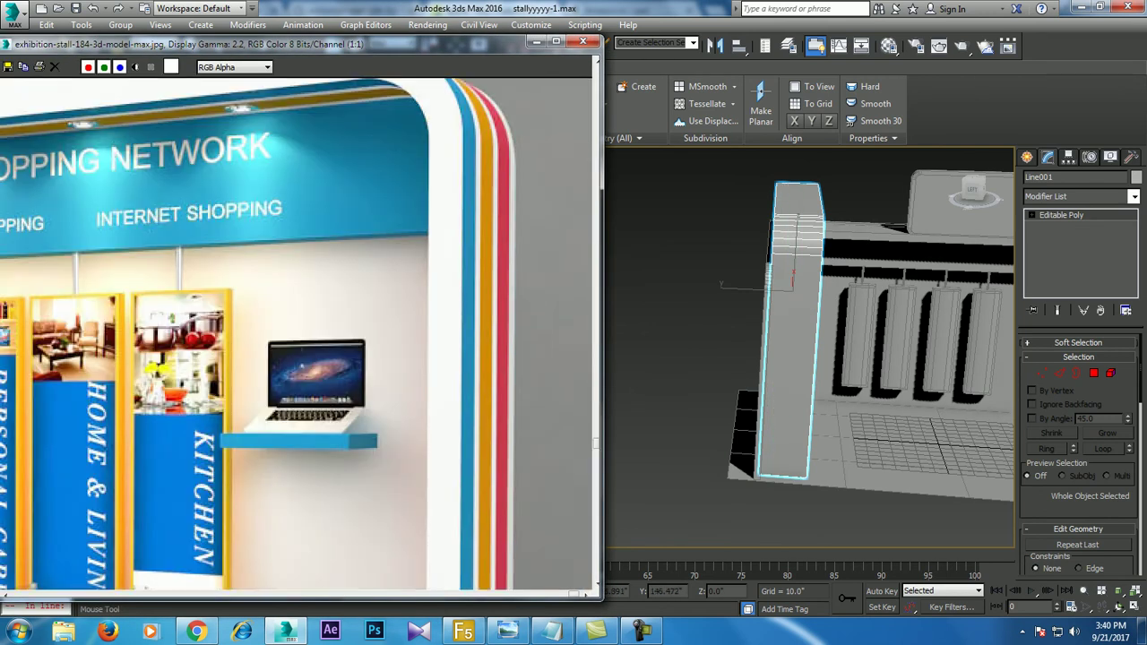
{"action": "scroll", "coordinate": [296, 331], "scroll_direction": "down", "scroll_amount": 1}
{"action": "left_click_drag", "start_coordinate": [358, 43], "coordinate": [409, 25]}
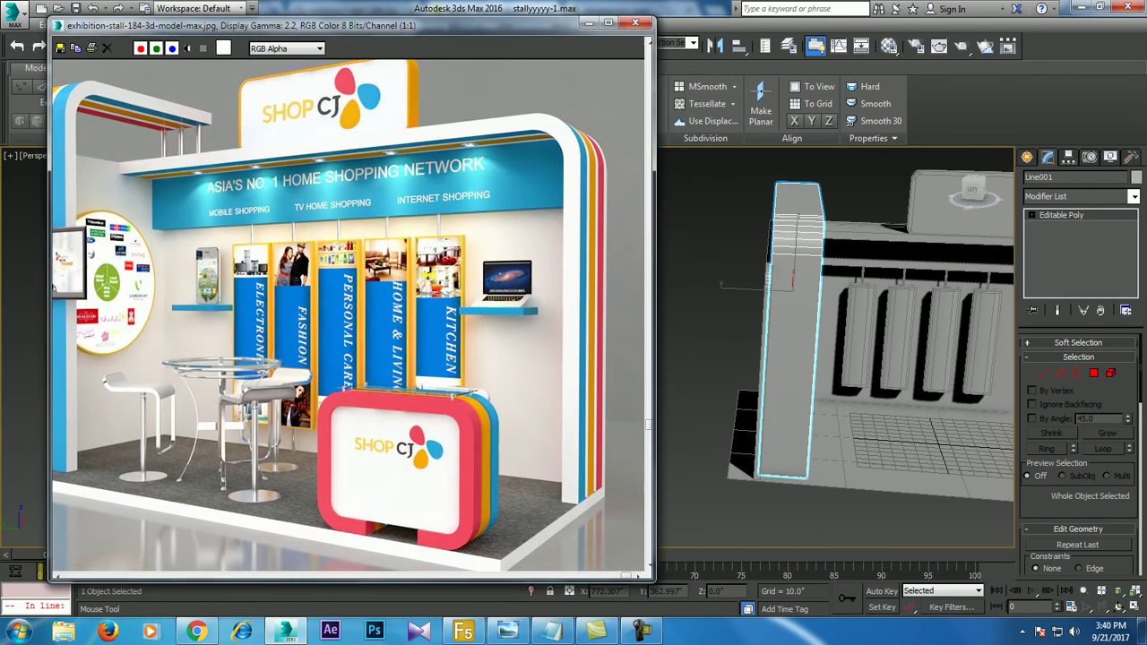
{"action": "scroll", "coordinate": [349, 322], "scroll_direction": "down", "scroll_amount": 2}
{"action": "scroll", "coordinate": [350, 322], "scroll_direction": "up", "scroll_amount": 1}
{"action": "scroll", "coordinate": [349, 323], "scroll_direction": "up", "scroll_amount": 1}
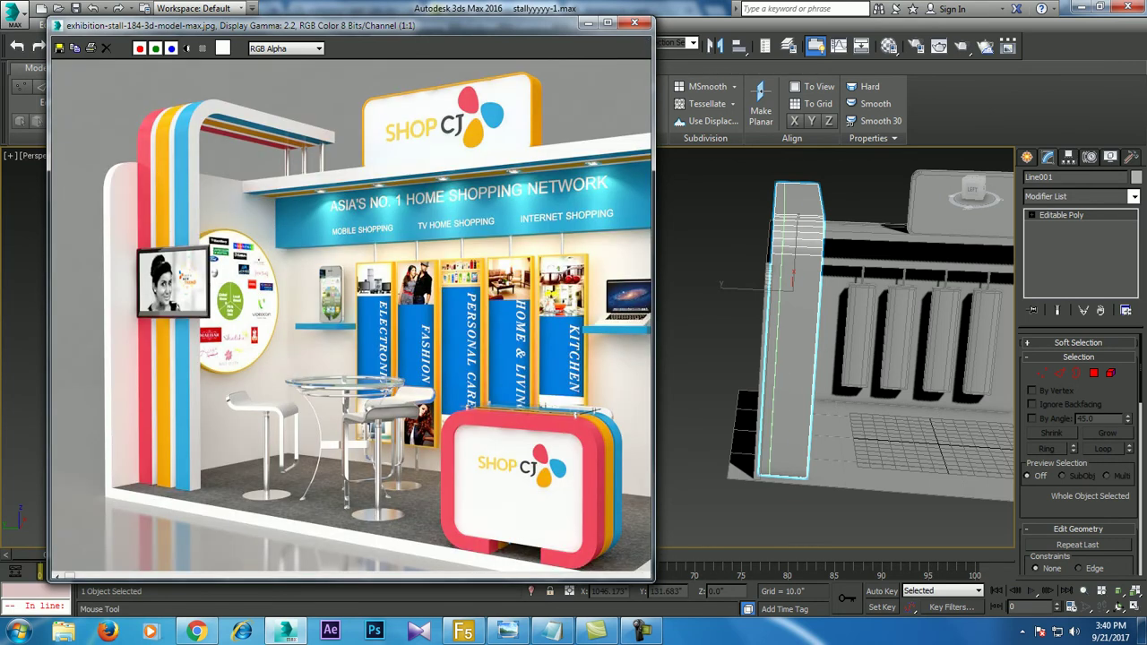
{"action": "scroll", "coordinate": [769, 251], "scroll_direction": "up", "scroll_amount": 2}
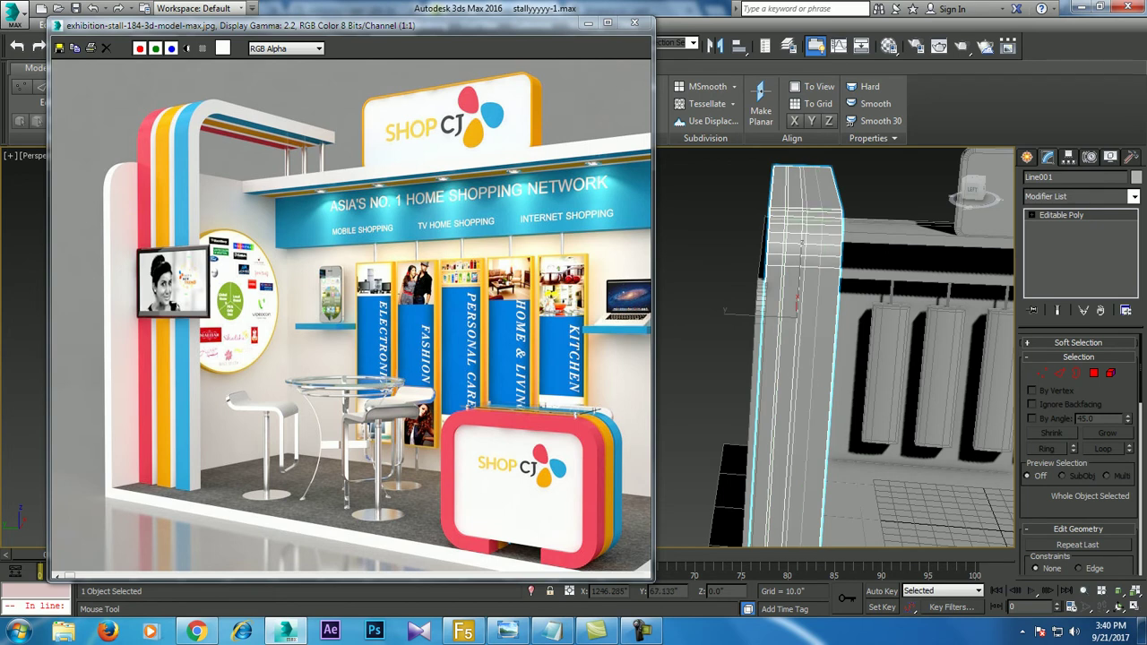
{"action": "middle_click_drag", "start_coordinate": [796, 304], "coordinate": [792, 296], "text": "alt"}
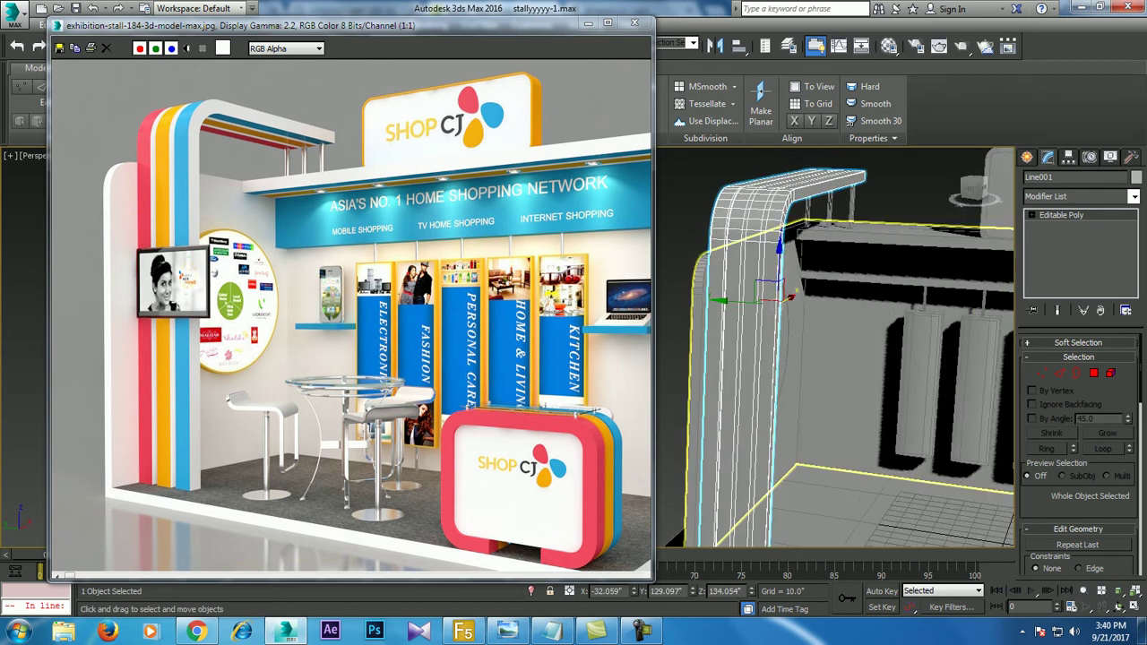
{"action": "left_click", "coordinate": [966, 320]}
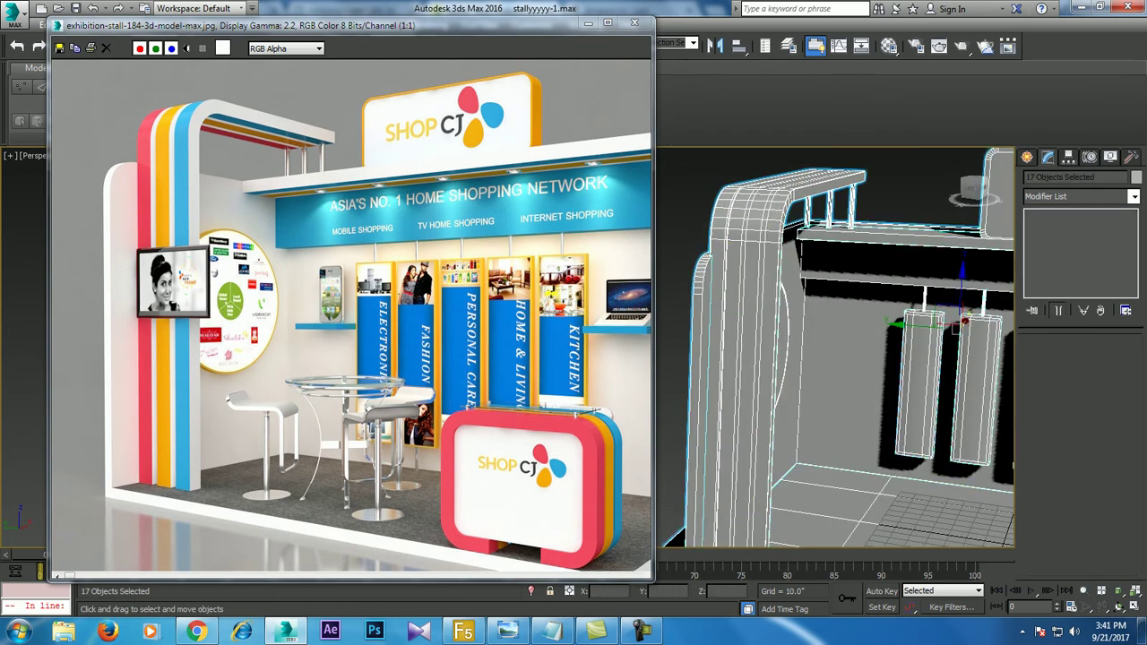
{"action": "key", "text": "ctrl+d"}
{"action": "middle_click_drag", "start_coordinate": [958, 327], "coordinate": [941, 323], "text": "alt"}
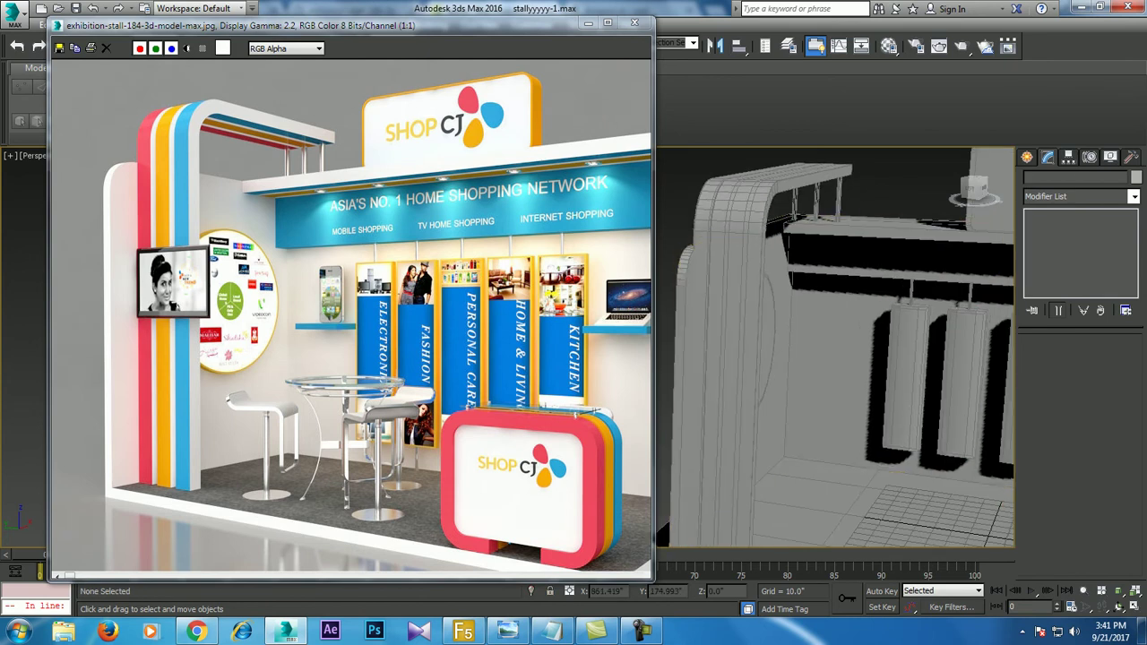
{"action": "left_click", "coordinate": [1027, 157]}
- Draw a new thin box panel, Box005, against the booth's side wall
{"action": "left_click", "coordinate": [1052, 248]}
{"action": "middle_click_drag", "start_coordinate": [788, 367], "coordinate": [708, 280], "text": "alt"}
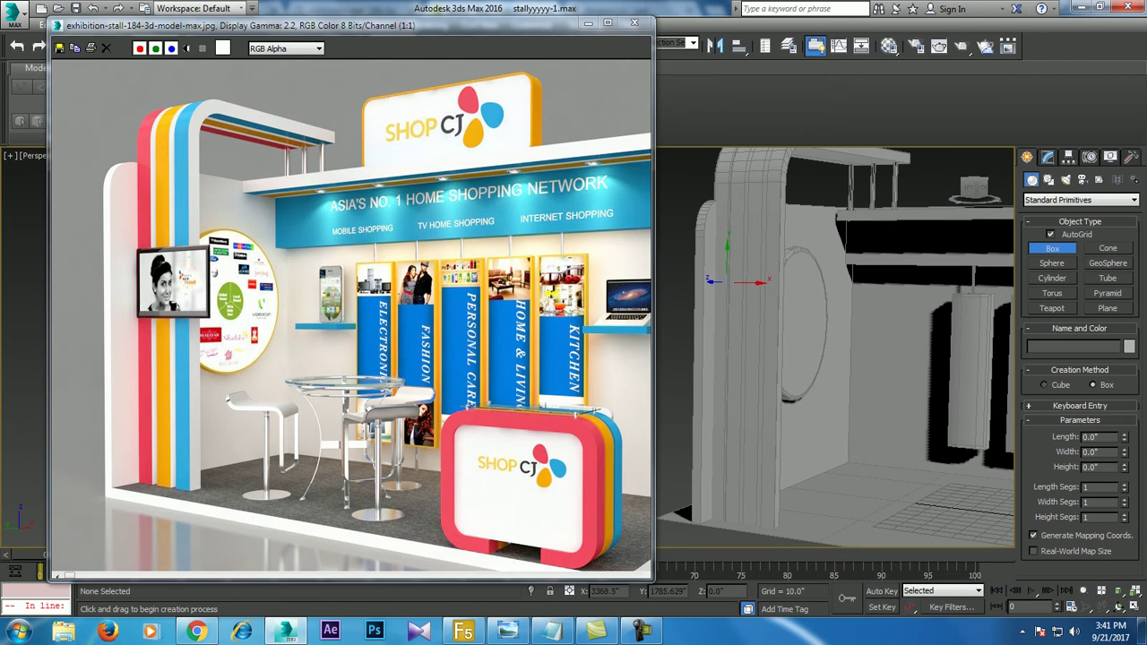
{"action": "left_click_drag", "start_coordinate": [718, 278], "coordinate": [828, 355]}
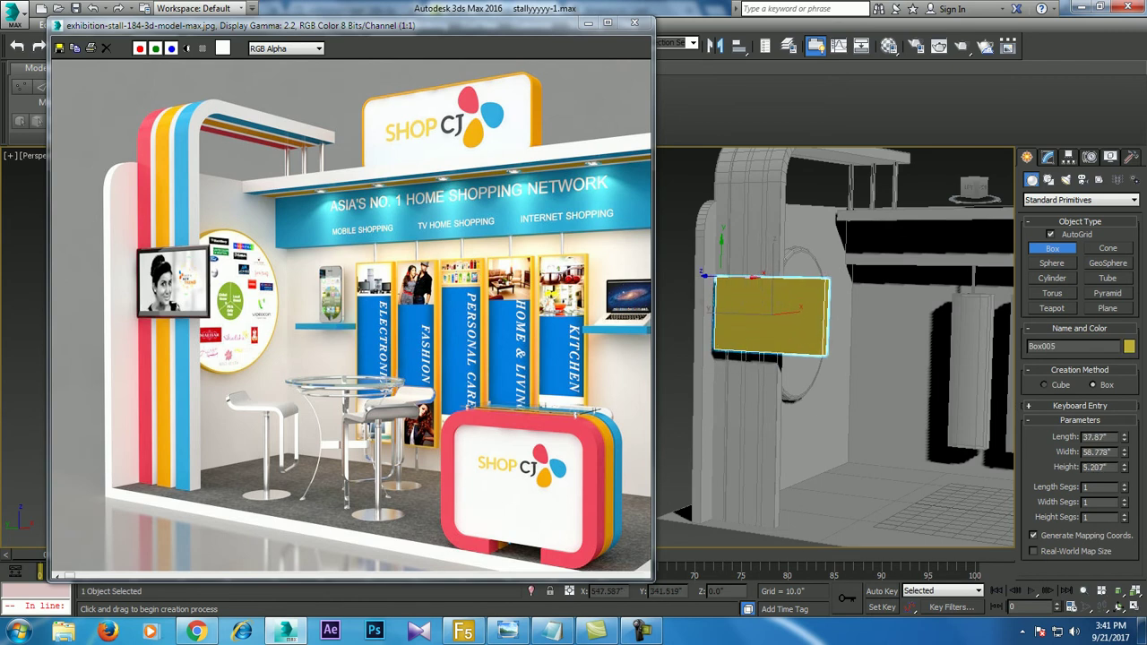
{"action": "key", "text": "w"}
{"action": "middle_click_drag", "start_coordinate": [828, 354], "coordinate": [771, 340], "text": "alt"}
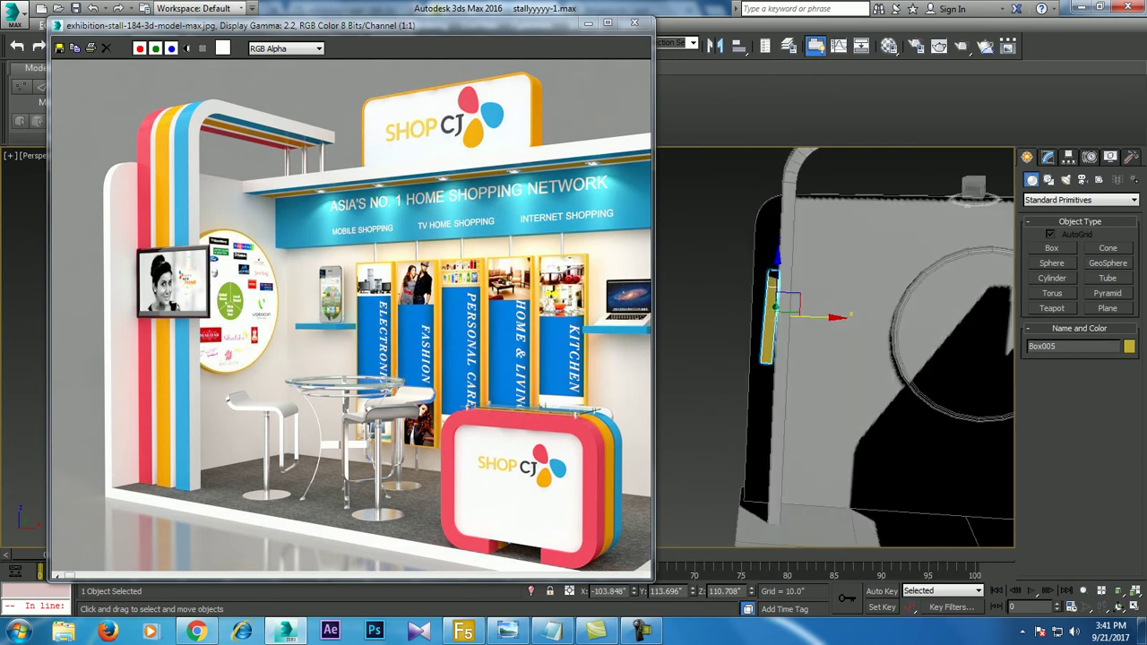
{"action": "key", "text": "alt+w"}
{"action": "key", "text": "alt+w"}
{"action": "key", "text": "f"}
- Rotate the panel upright and nudge it slightly right along X
{"action": "key", "text": "e"}
{"action": "left_click_drag", "start_coordinate": [794, 270], "coordinate": [794, 292]}
{"action": "key", "text": "w"}
{"action": "left_click_drag", "start_coordinate": [739, 271], "coordinate": [745, 271]}
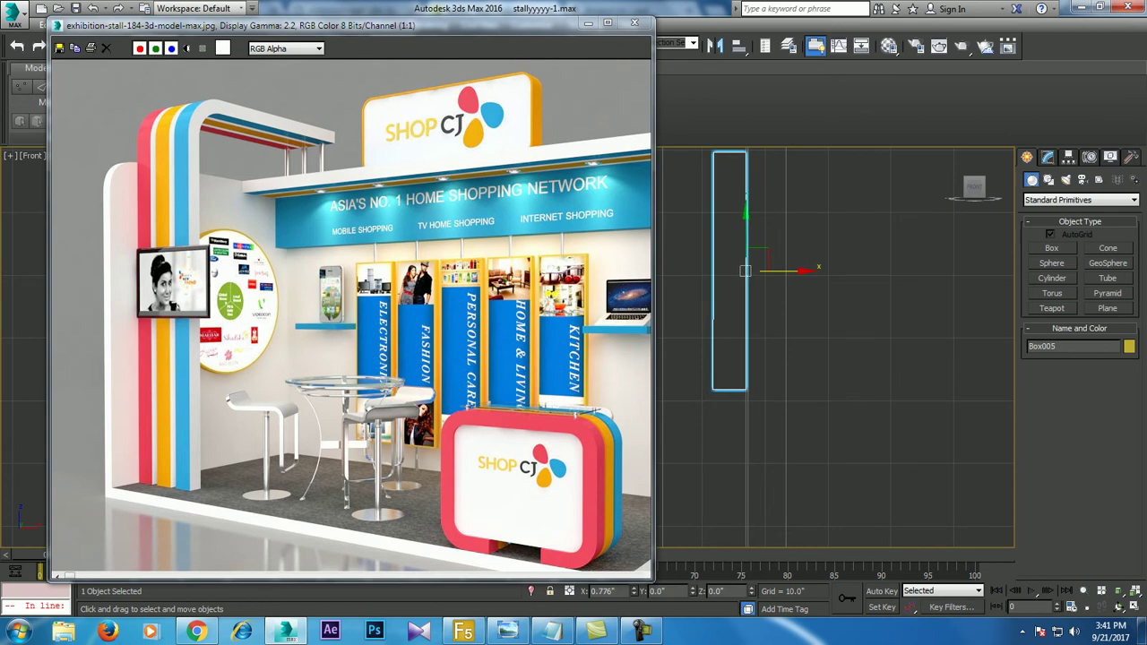
- Orbit and zoom in the Perspective view to inspect the panel up close
{"action": "key", "text": "p"}
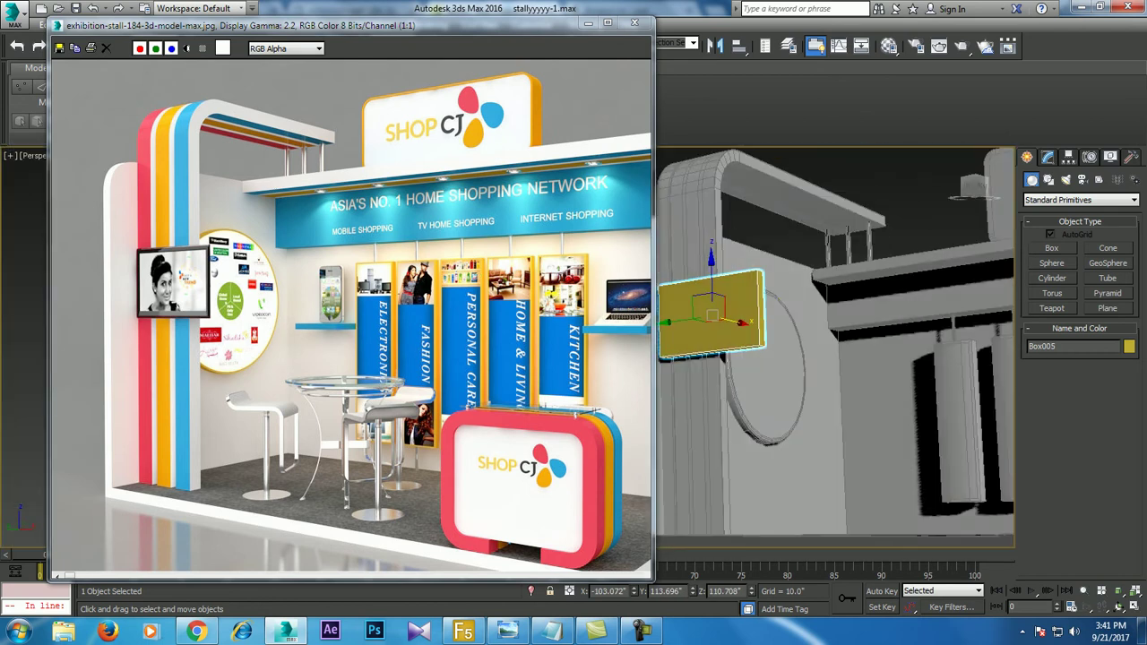
{"action": "middle_click_drag", "start_coordinate": [712, 314], "coordinate": [771, 314], "text": "alt"}
{"action": "scroll", "coordinate": [775, 349], "scroll_direction": "up", "scroll_amount": 4}
{"action": "scroll", "coordinate": [775, 350], "scroll_direction": "down", "scroll_amount": 2}
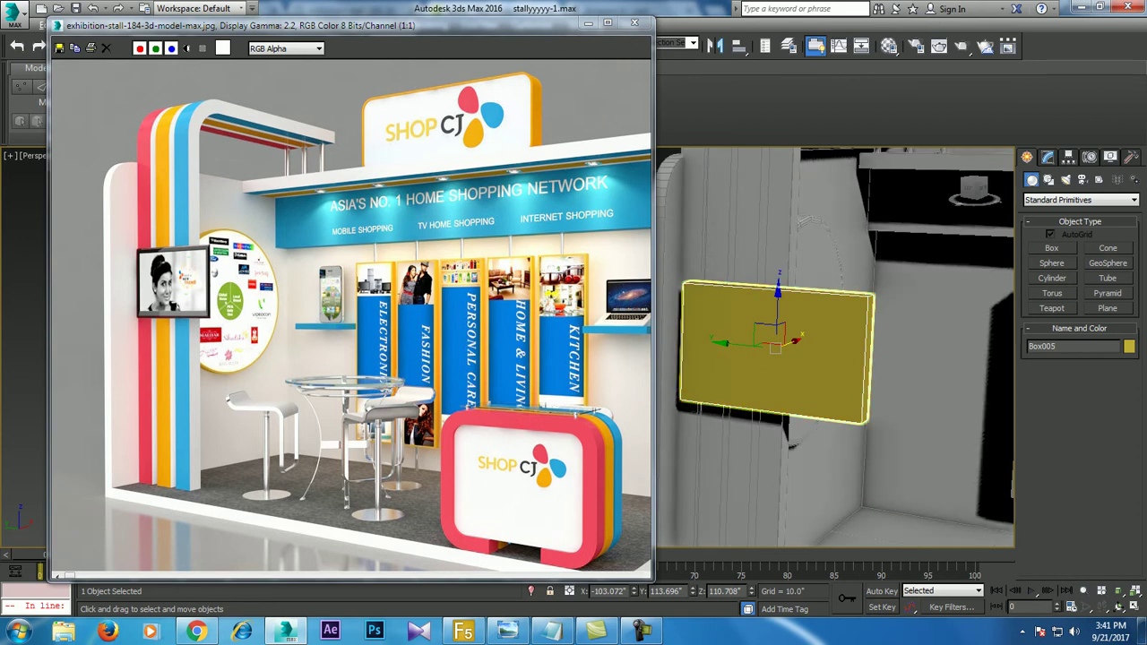
{"action": "middle_click_drag", "start_coordinate": [770, 314], "coordinate": [833, 322], "text": "alt"}
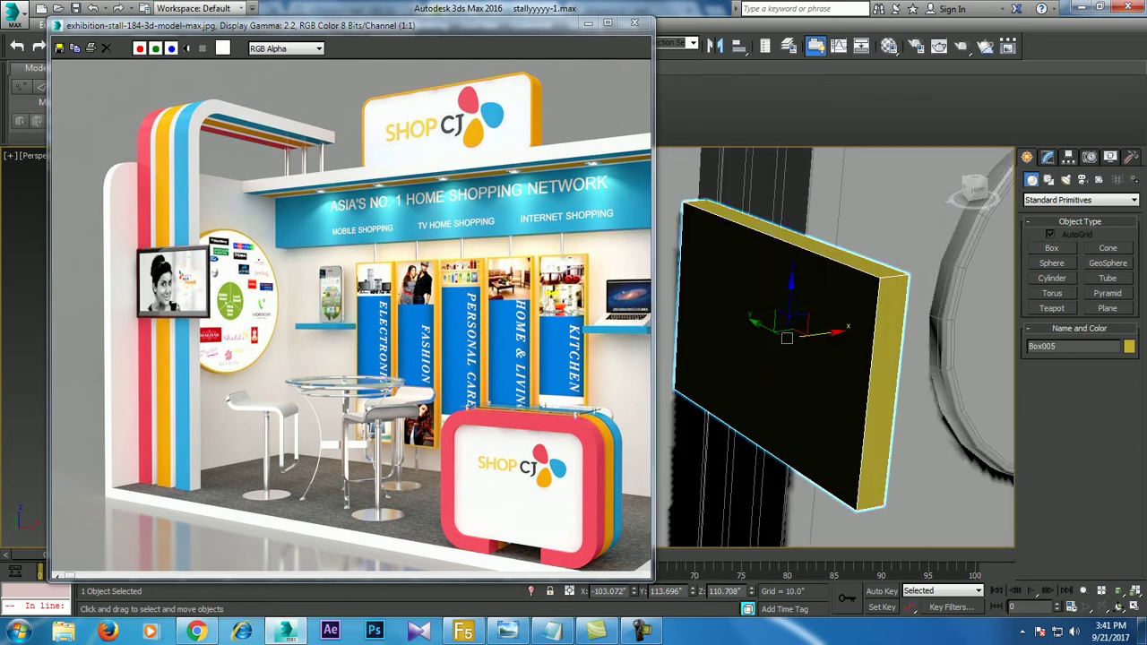
- Convert the panel to an editable poly and slide its left vertices right to narrow it
{"action": "right_click", "coordinate": [834, 280]}
{"action": "mouse_move", "coordinate": [905, 426]}
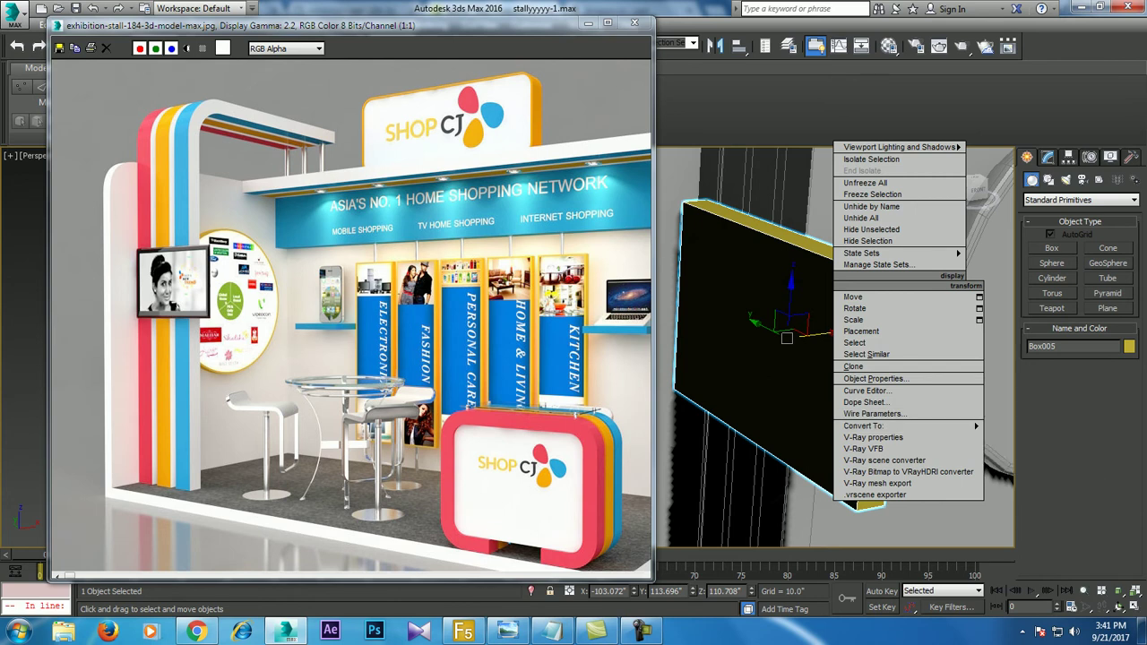
{"action": "left_click", "coordinate": [1034, 436]}
{"action": "key", "text": "alt+w"}
{"action": "key", "text": "alt+w"}
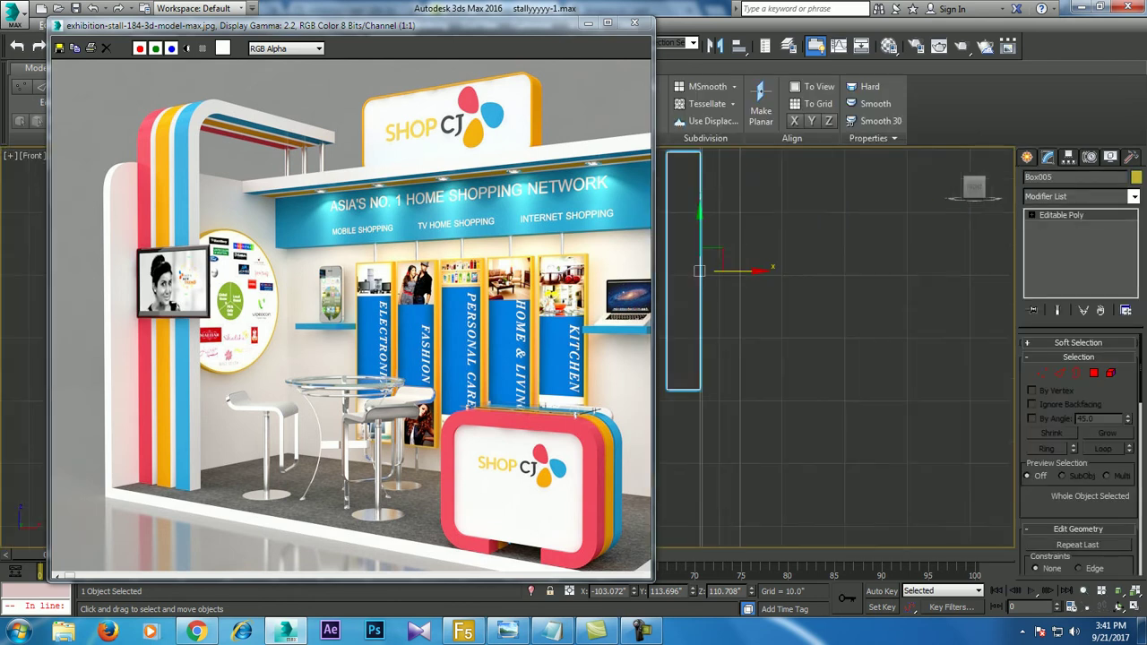
{"action": "middle_click_drag", "start_coordinate": [806, 359], "coordinate": [837, 369]}
{"action": "left_click_drag", "start_coordinate": [683, 421], "coordinate": [683, 452]}
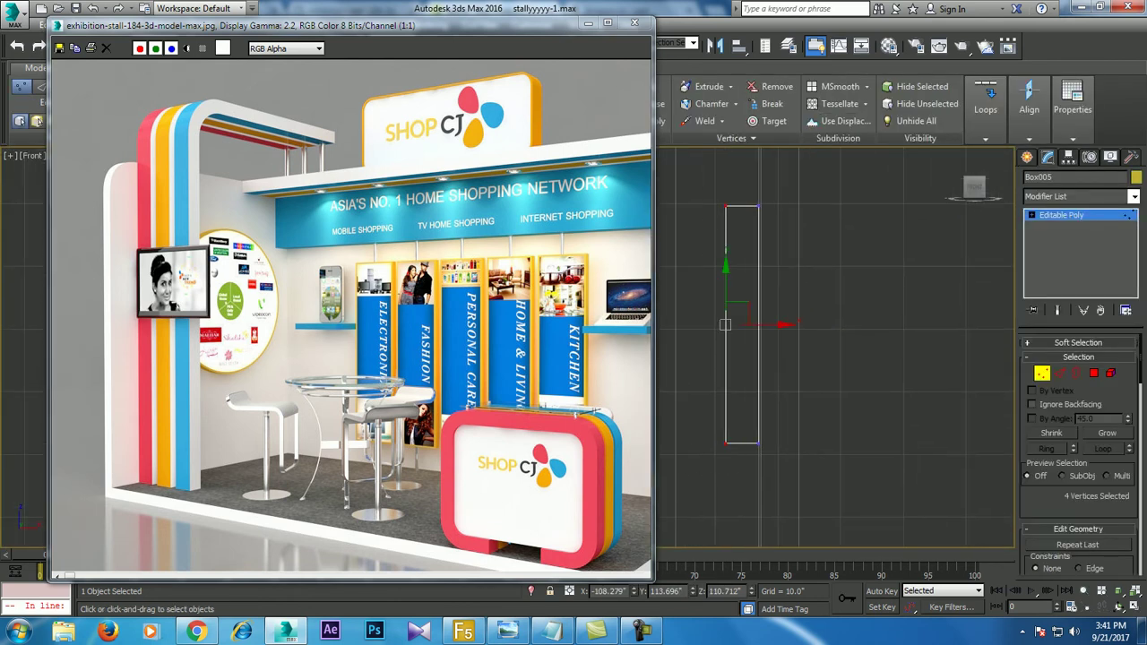
{"action": "left_click_drag", "start_coordinate": [779, 324], "coordinate": [796, 324]}
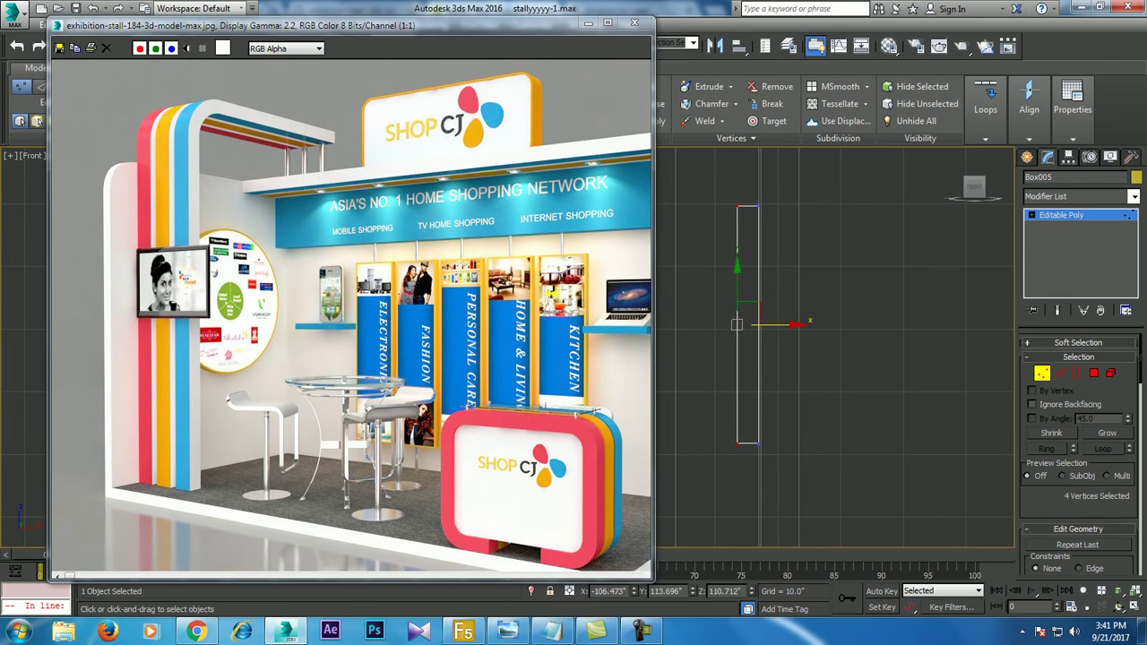
{"action": "key", "text": "alt+w"}
{"action": "key", "text": "alt+w"}
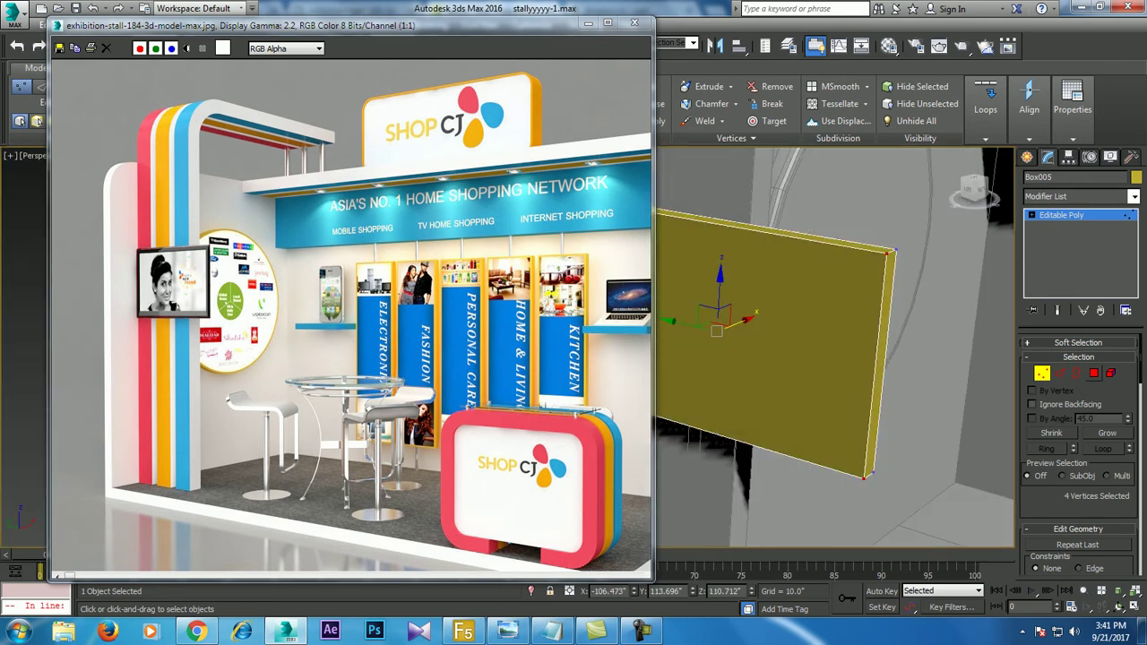
- Inset the panel's front face
{"action": "key", "text": "4"}
{"action": "left_click", "coordinate": [1115, 406]}
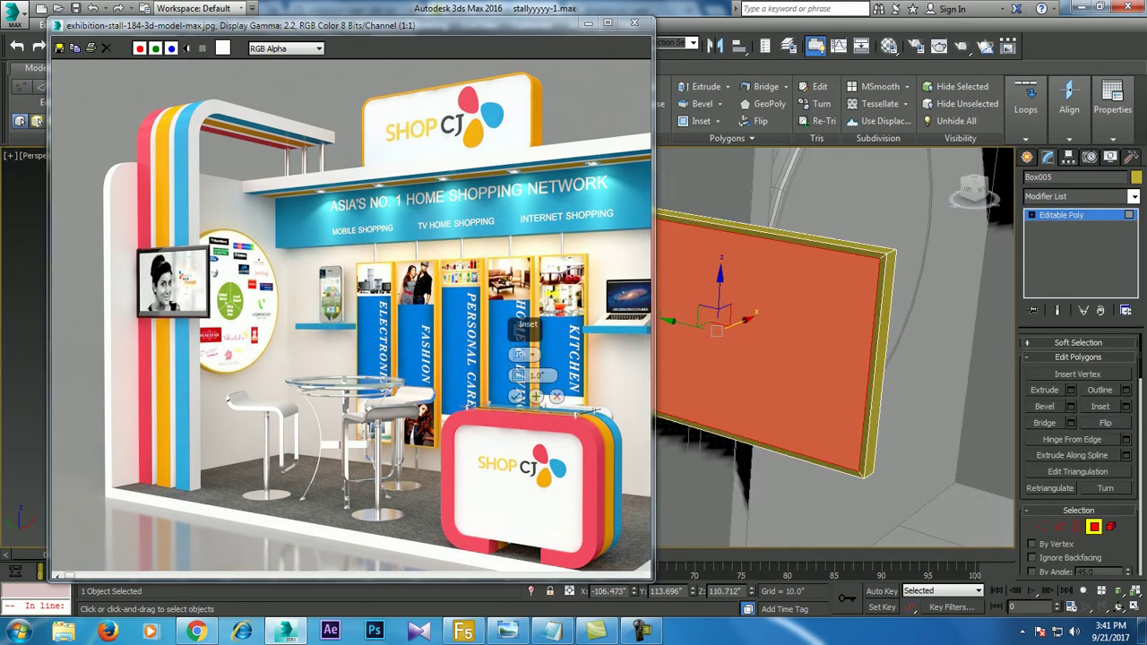
{"action": "middle_click_drag", "start_coordinate": [834, 358], "coordinate": [900, 358], "text": "alt"}
{"action": "key", "text": "4"}
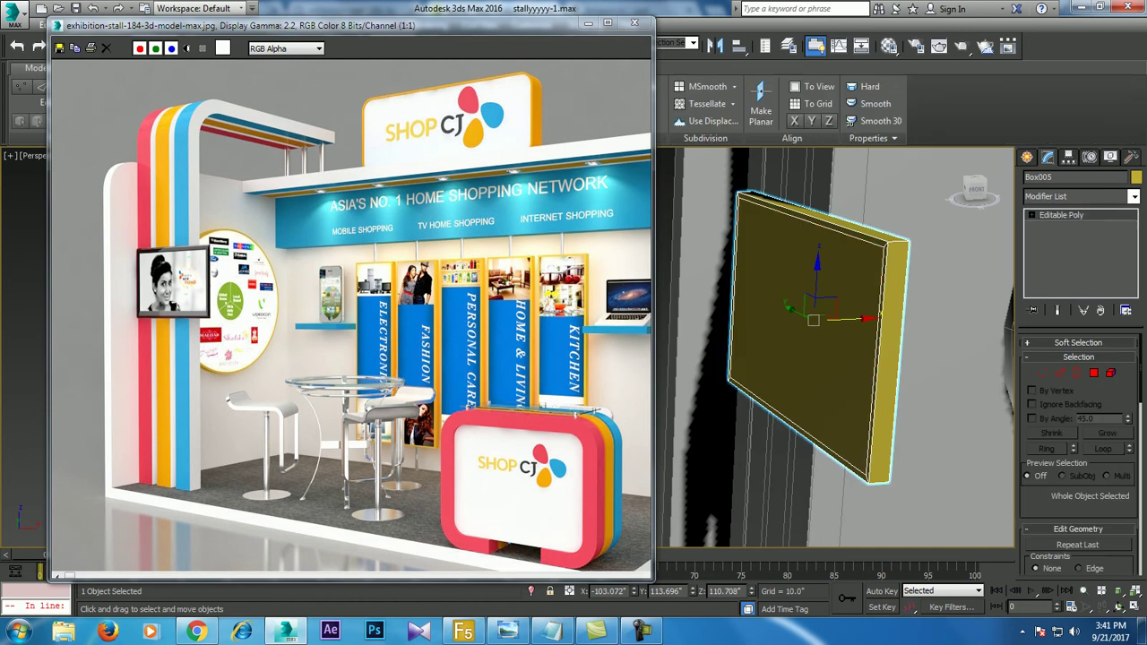
{"action": "mouse_move", "coordinate": [269, 25]}
{"action": "left_mouse_down"}
{"action": "mouse_move", "coordinate": [232, 113]}
{"action": "mouse_move", "coordinate": [229, 52]}
{"action": "left_mouse_up"}
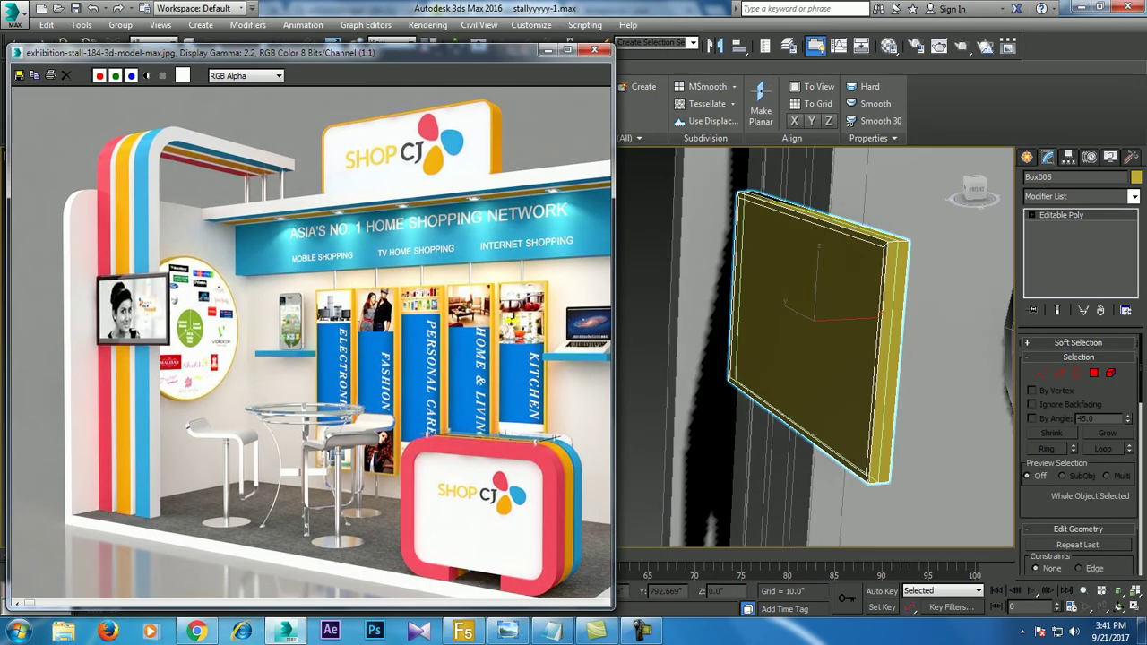
- Scale the panel's edges at Edge level
{"action": "key", "text": "w"}
{"action": "middle_click_drag", "start_coordinate": [816, 349], "coordinate": [860, 350], "text": "alt"}
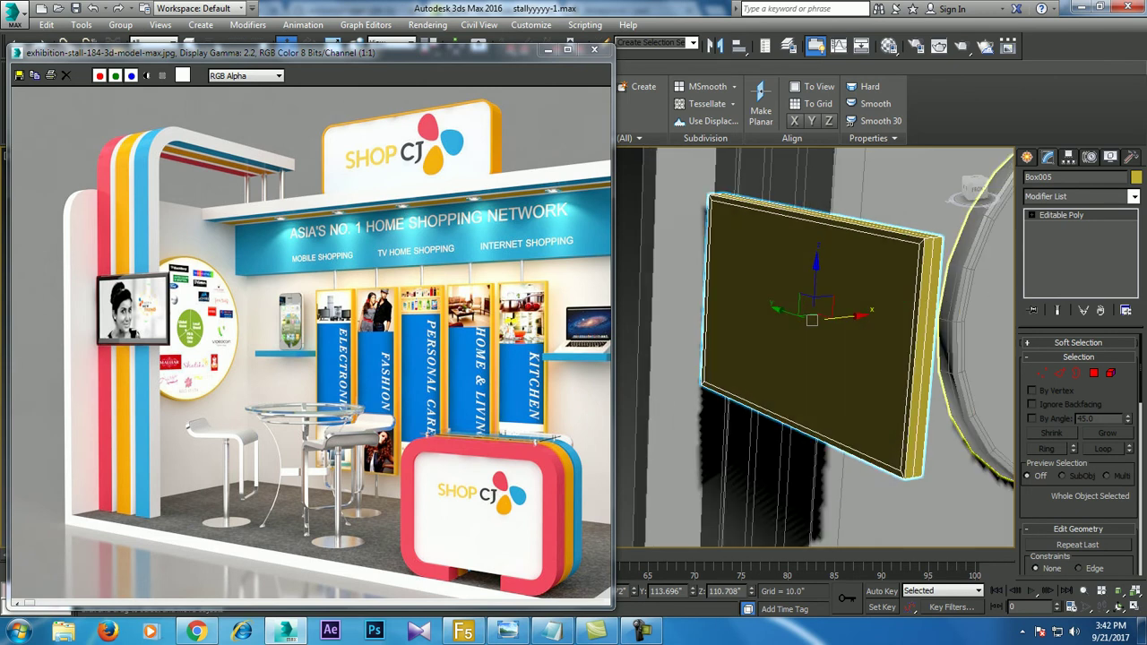
{"action": "key", "text": "2"}
{"action": "key", "text": "r"}
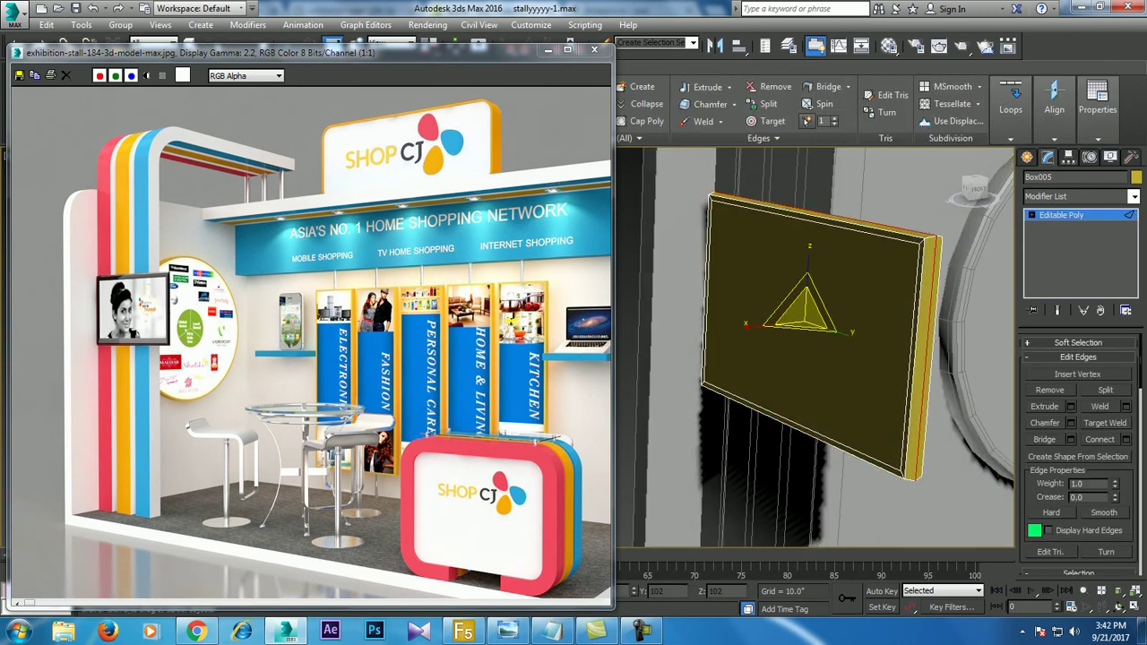
{"action": "middle_click_drag", "start_coordinate": [815, 349], "coordinate": [861, 350], "text": "alt"}
{"action": "key", "text": "w"}
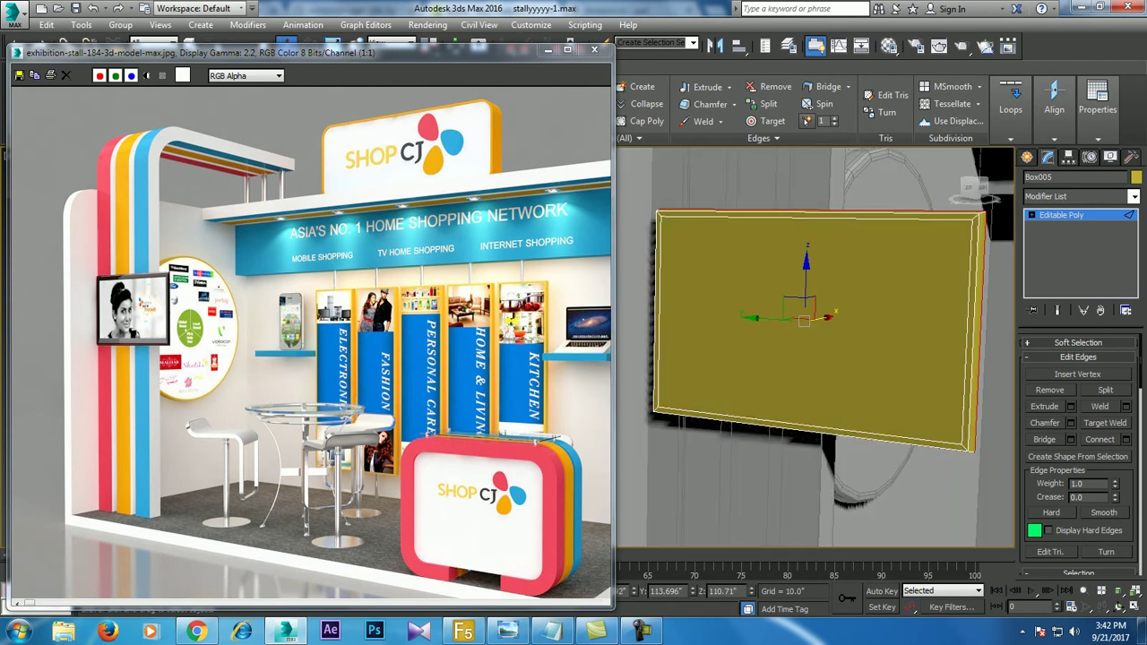
{"action": "key", "text": "2"}
- Set the panel's object colour to grey and nudge it slightly along Y
{"action": "left_click", "coordinate": [1136, 176]}
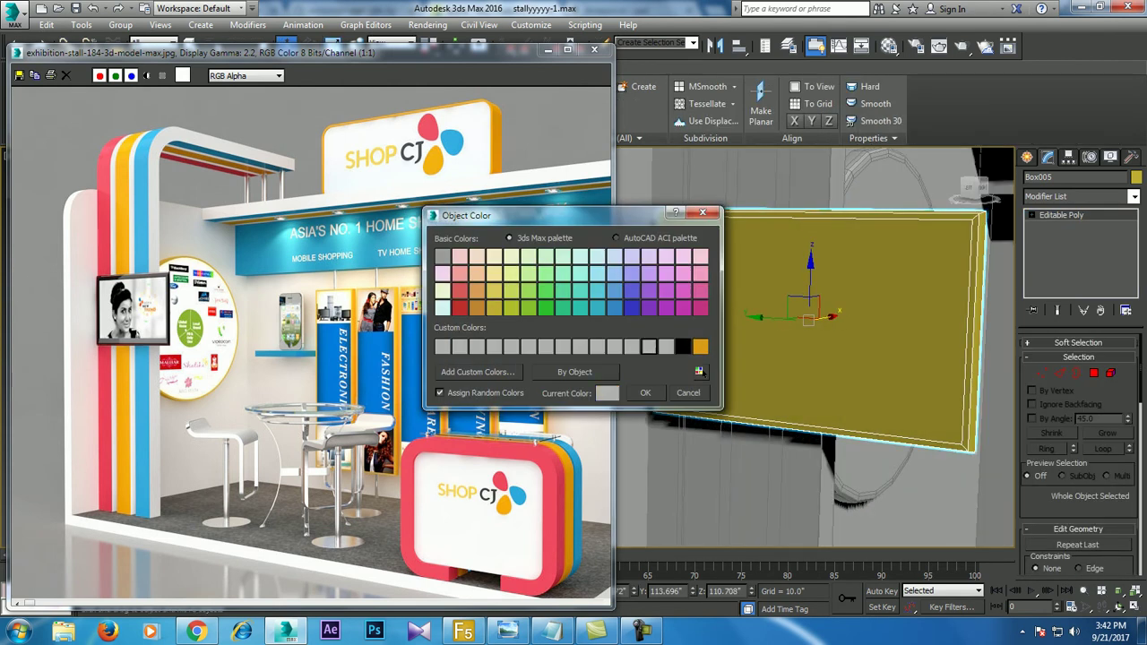
{"action": "left_click", "coordinate": [645, 392]}
{"action": "scroll", "coordinate": [807, 350], "scroll_direction": "down", "scroll_amount": 5}
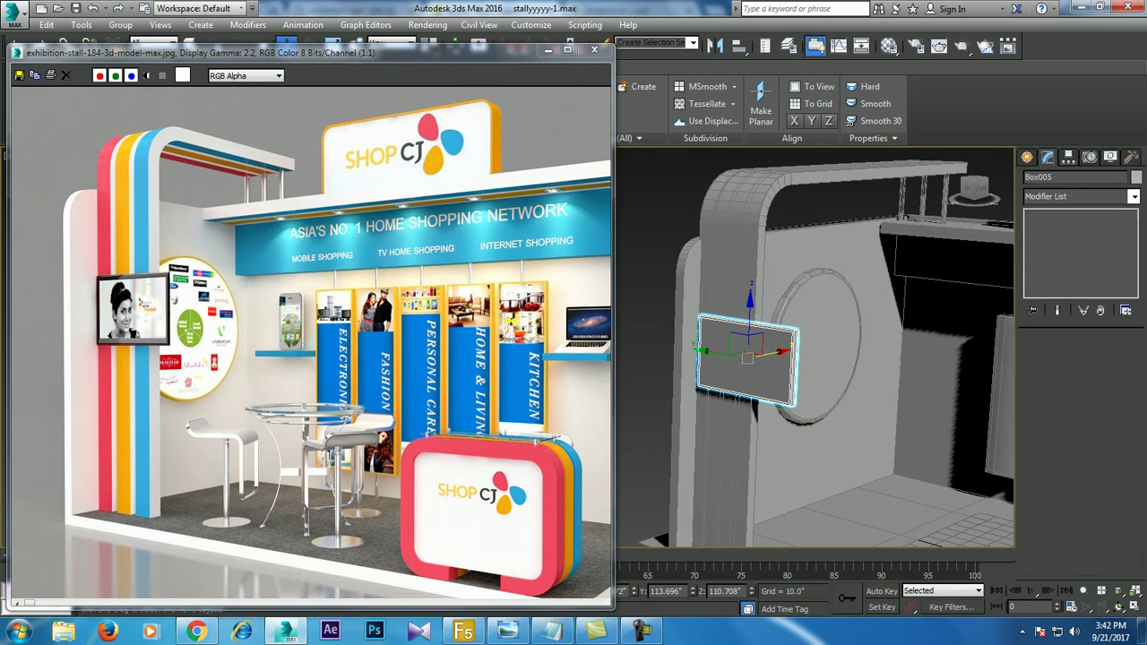
{"action": "left_click", "coordinate": [663, 198]}
{"action": "left_click", "coordinate": [769, 351]}
{"action": "middle_click_drag", "start_coordinate": [769, 351], "coordinate": [767, 340], "text": "alt"}
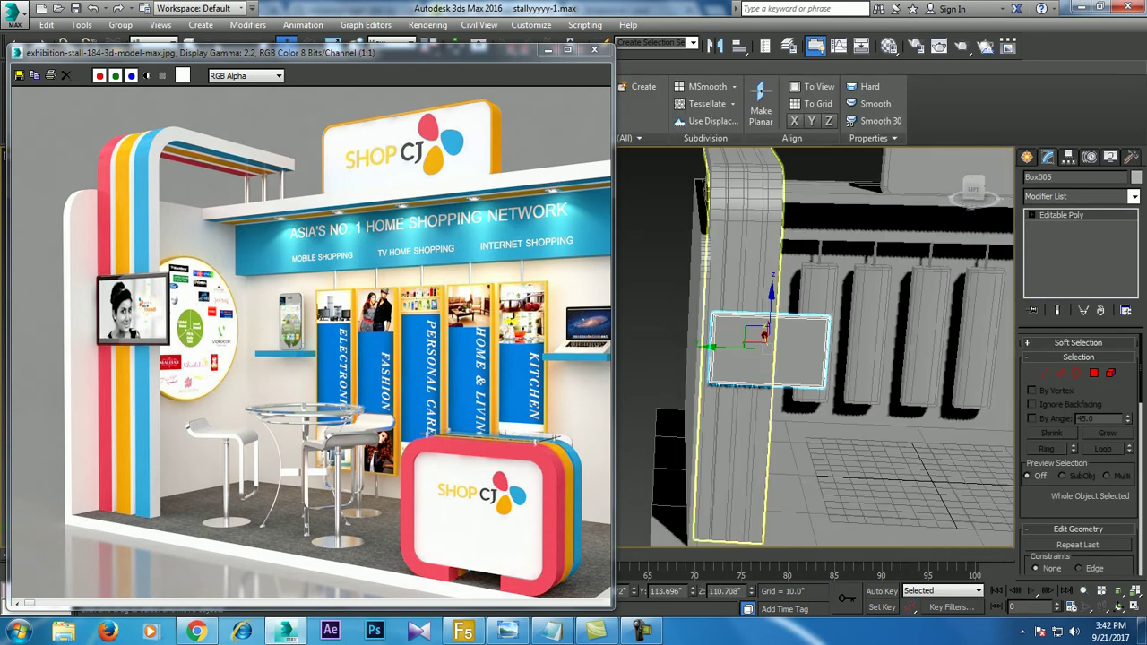
{"action": "left_click_drag", "start_coordinate": [766, 339], "coordinate": [763, 340]}
{"action": "mouse_move", "coordinate": [764, 340]}
{"action": "middle_mouse_down", "text": "alt"}
{"action": "mouse_move", "coordinate": [806, 278]}
{"action": "mouse_move", "coordinate": [874, 282]}
{"action": "mouse_move", "coordinate": [842, 283]}
{"action": "middle_mouse_up", "text": "alt"}
- Review the stall in a maximized Front view, then the Left view, with the Create panel open
{"action": "key", "text": "ctrl+d"}
{"action": "key", "text": "alt+w"}
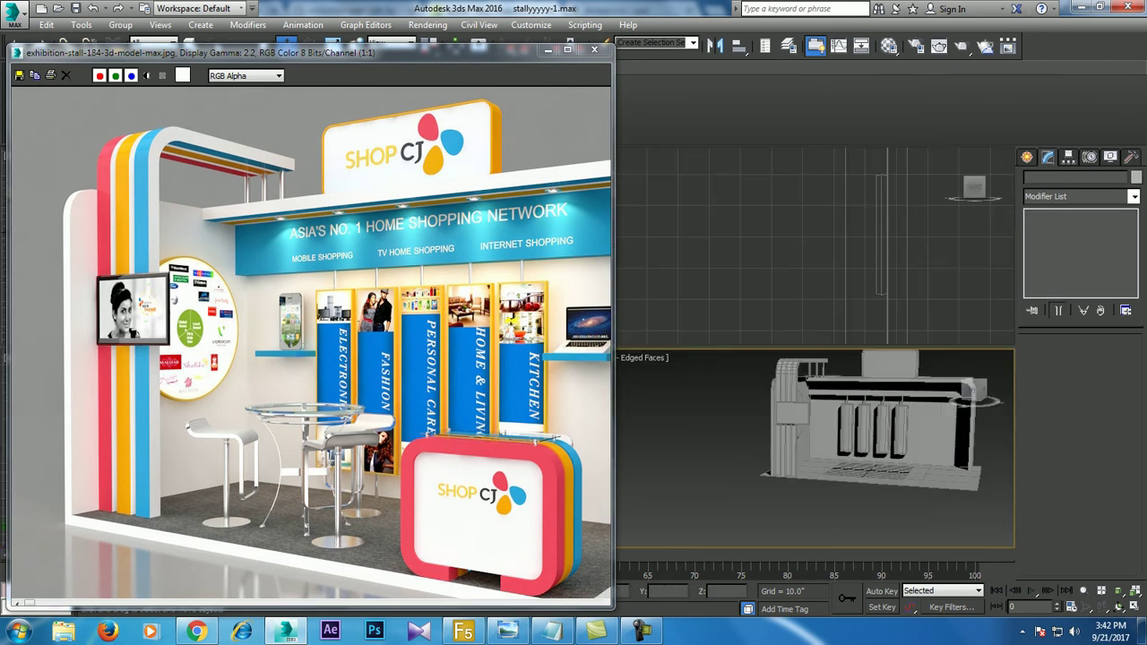
{"action": "mouse_move", "coordinate": [403, 51]}
{"action": "left_mouse_down"}
{"action": "mouse_move", "coordinate": [197, 51]}
{"action": "mouse_move", "coordinate": [336, 34]}
{"action": "left_mouse_up"}
{"action": "key", "text": "alt+w"}
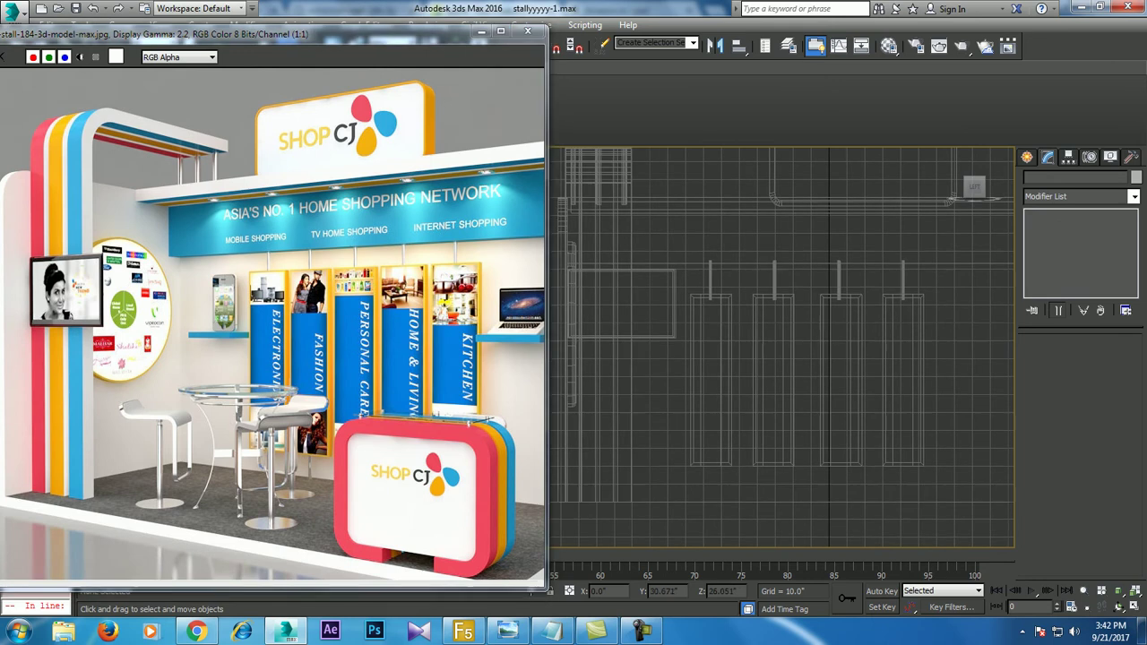
{"action": "middle_click_drag", "start_coordinate": [806, 359], "coordinate": [697, 289]}
{"action": "left_click", "coordinate": [1027, 157]}
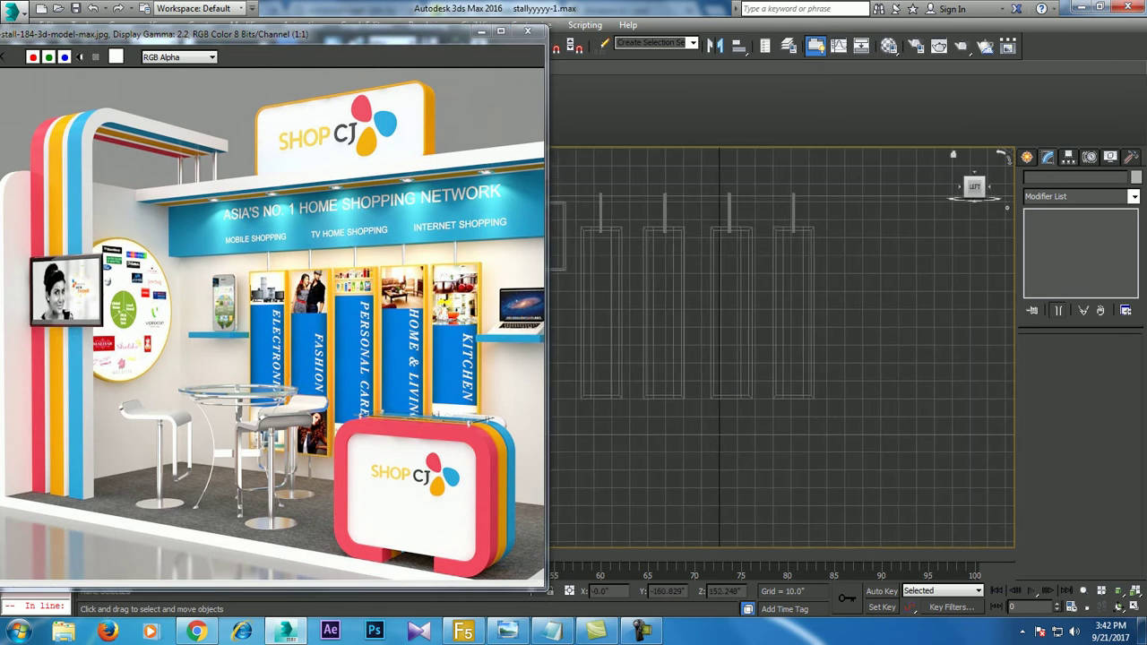
{"action": "left_click_drag", "start_coordinate": [974, 186], "coordinate": [963, 189]}
{"action": "key", "text": "f"}
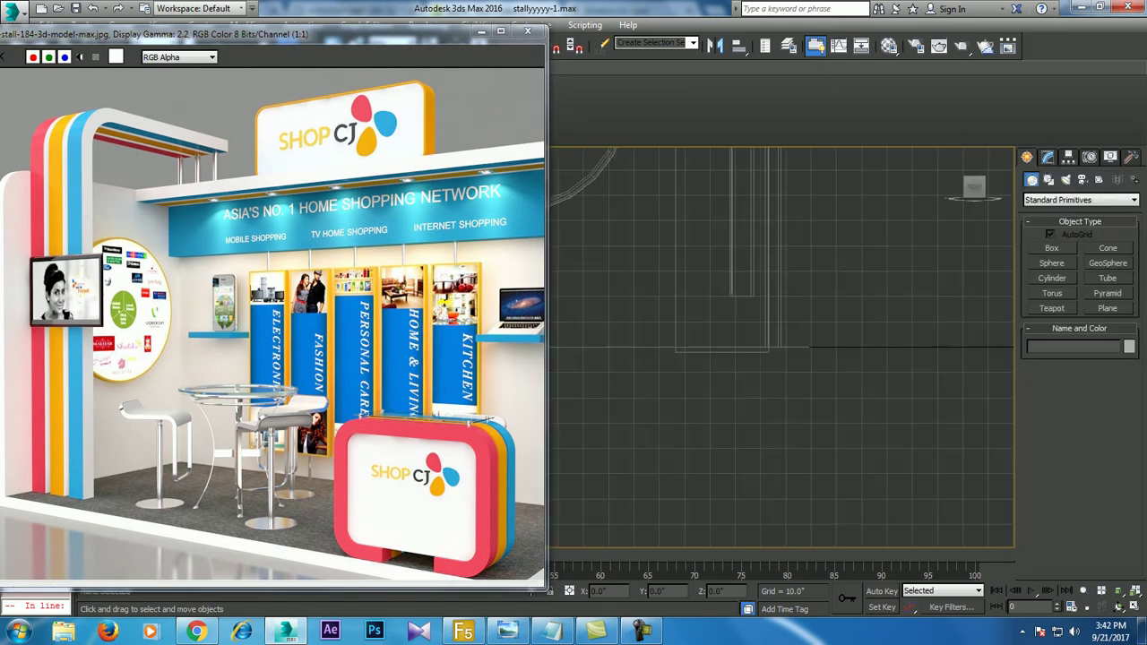
{"action": "key", "text": "z"}
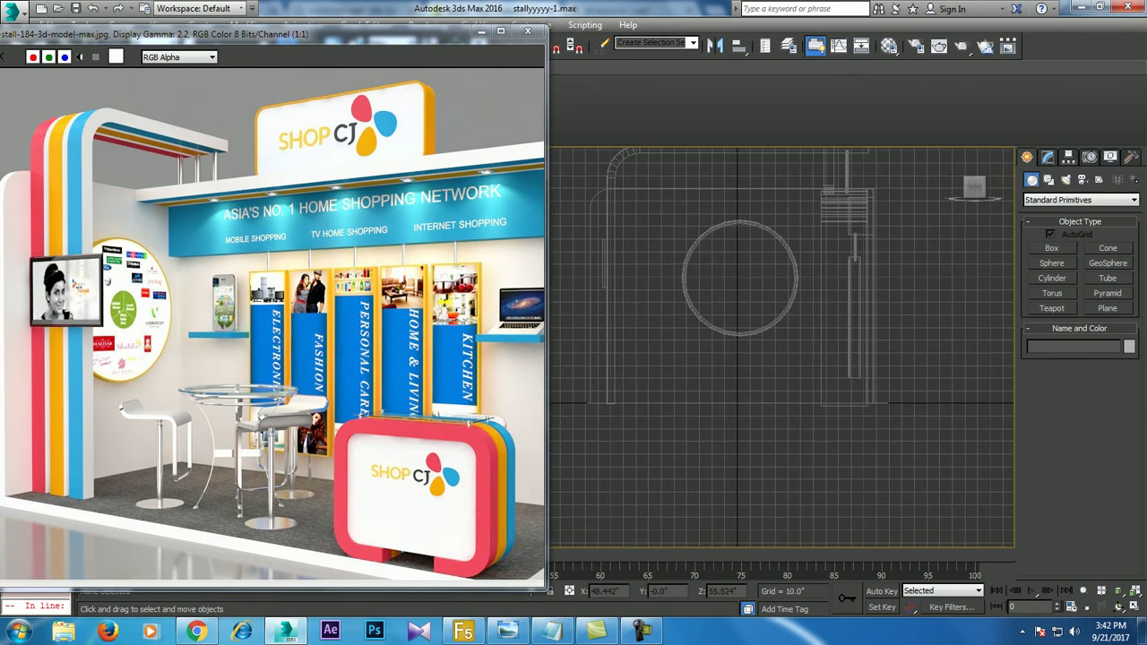
{"action": "key", "text": "l"}
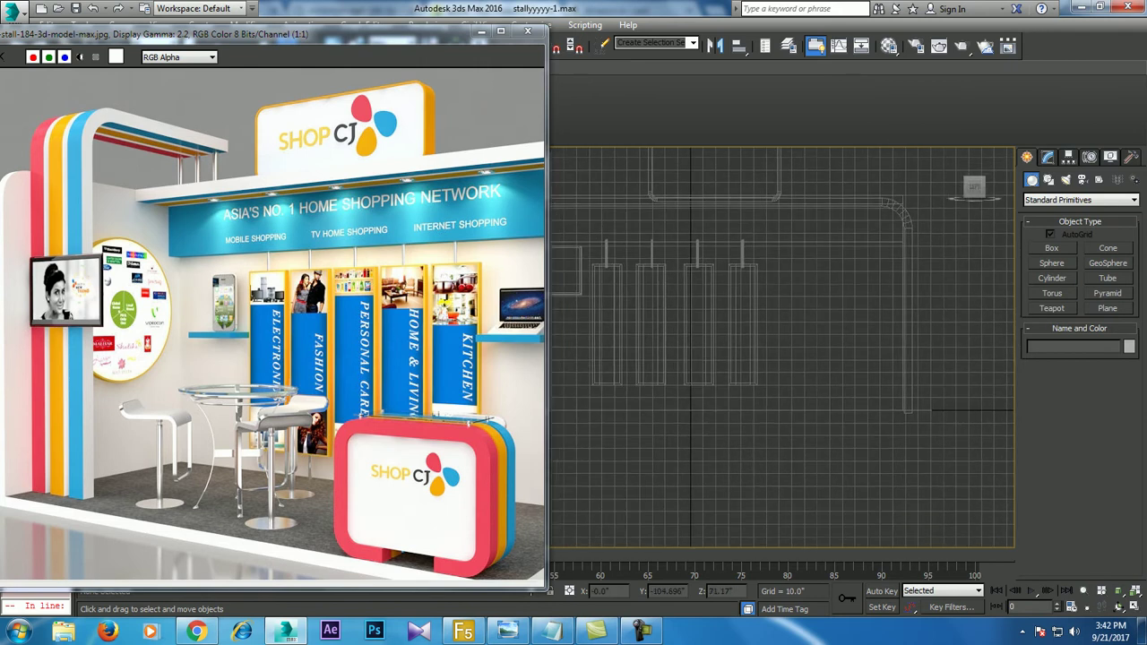
- Draw a Rectangle spline below the columns in the Left view
{"action": "left_click", "coordinate": [1049, 180]}
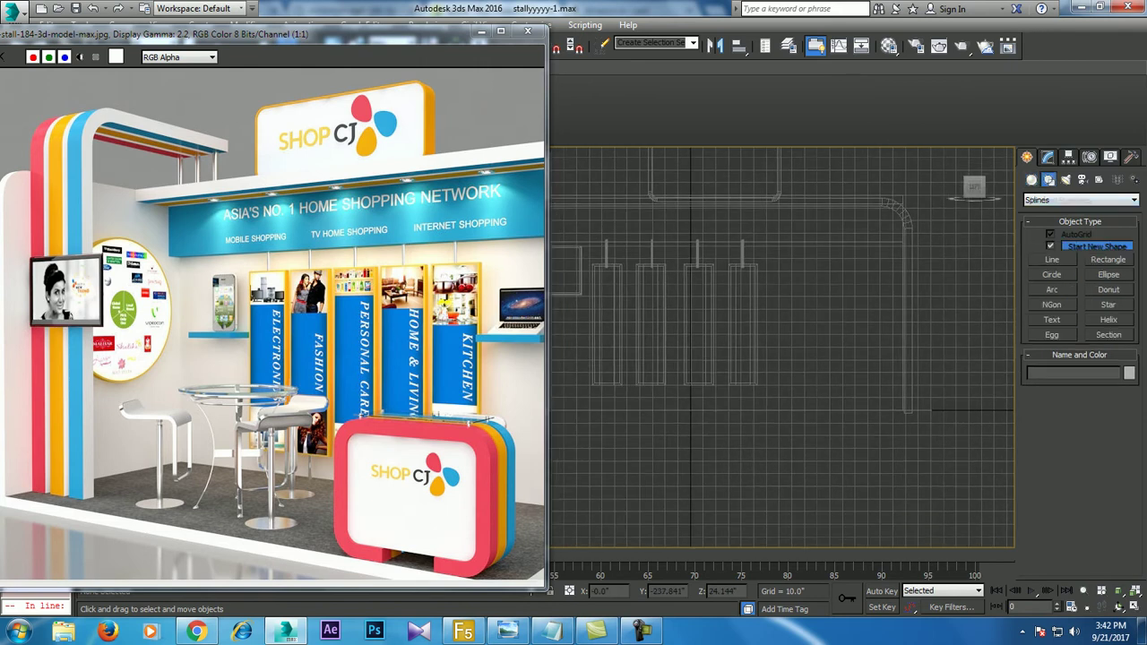
{"action": "left_click", "coordinate": [1052, 259]}
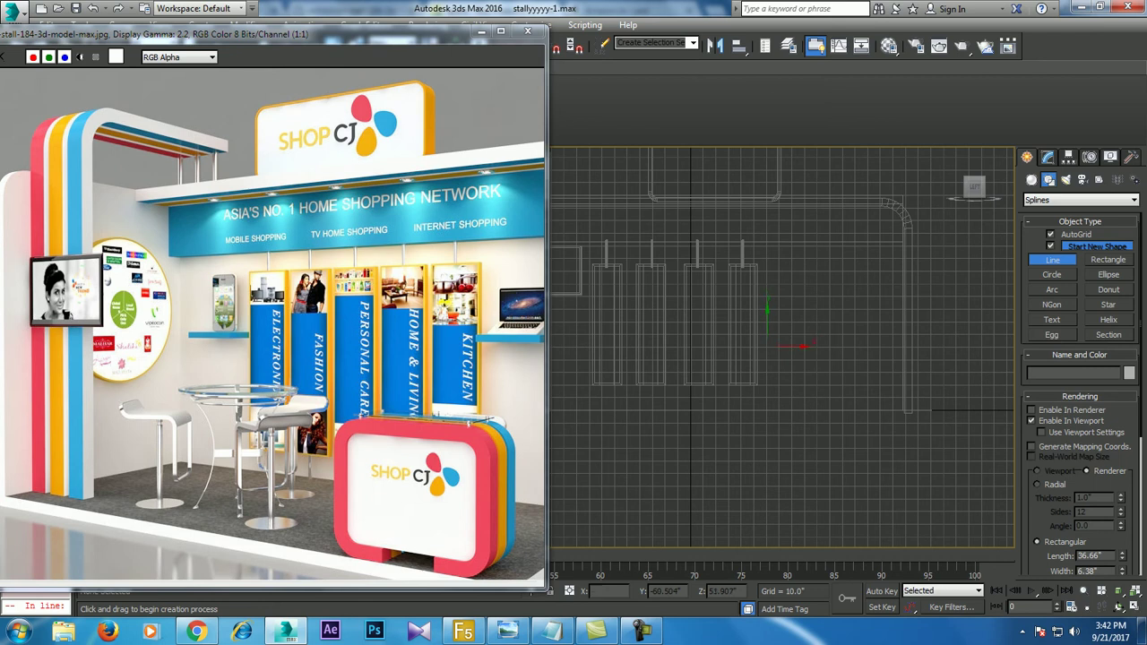
{"action": "left_click", "coordinate": [767, 343]}
{"action": "right_click", "coordinate": [828, 401]}
{"action": "left_click", "coordinate": [1108, 259]}
{"action": "left_click_drag", "start_coordinate": [768, 339], "coordinate": [867, 412]}
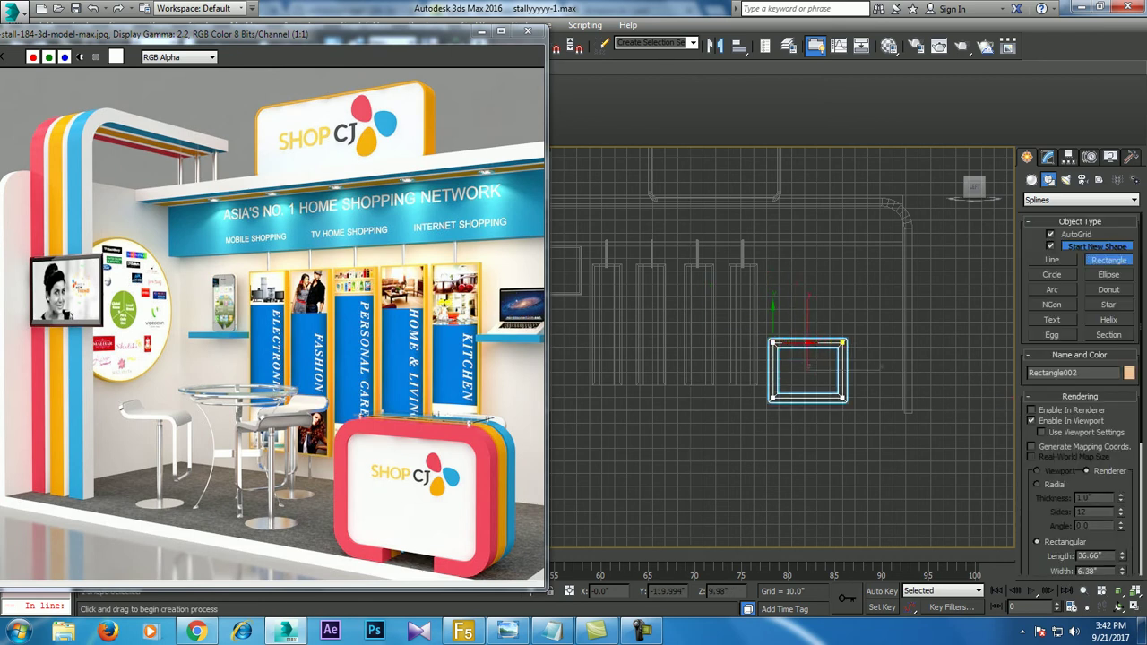
{"action": "right_click", "coordinate": [868, 412]}
{"action": "key", "text": "p"}
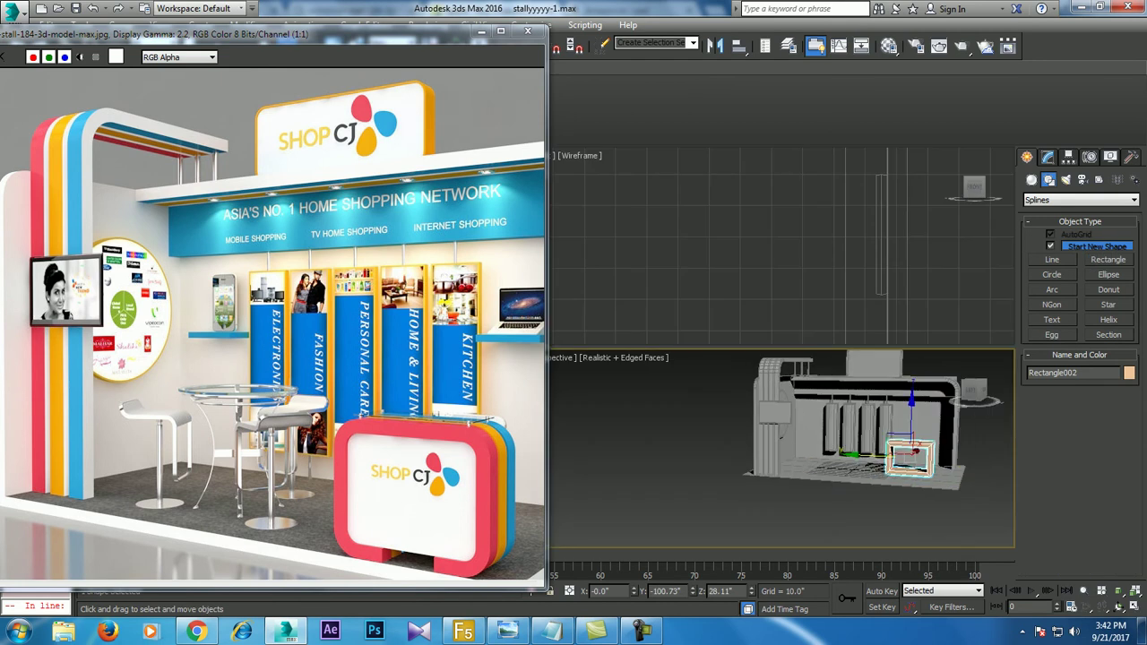
{"action": "key", "text": "z"}
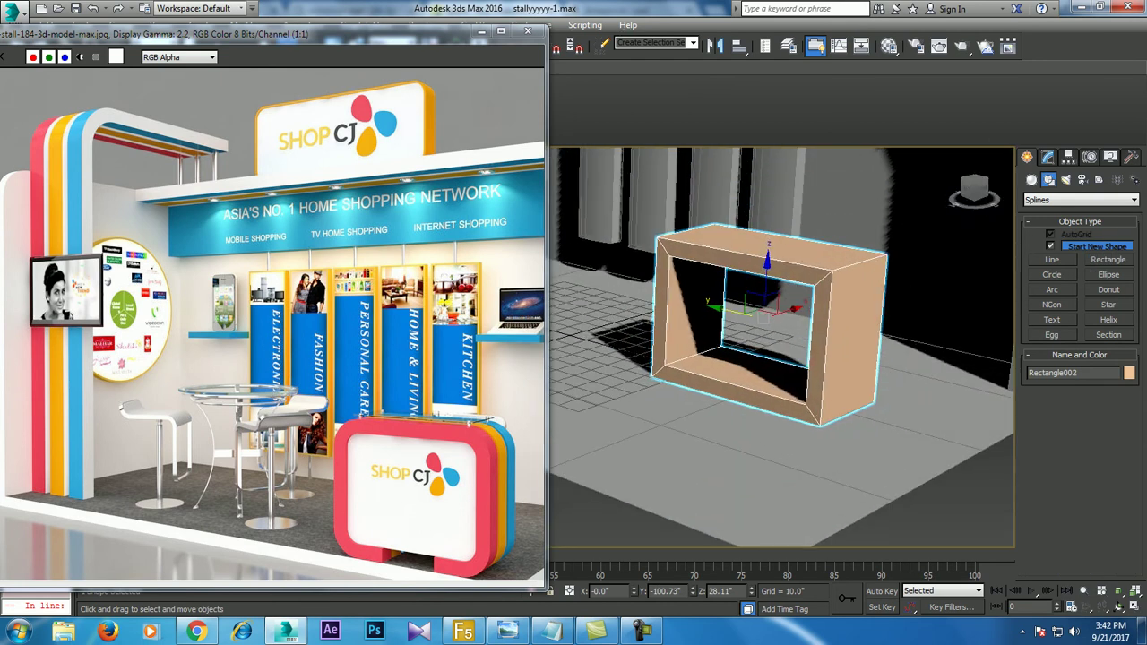
- Render the rectangle in the viewport with a 7.442 by 5.423 rectangular section
{"action": "left_click", "coordinate": [1048, 157]}
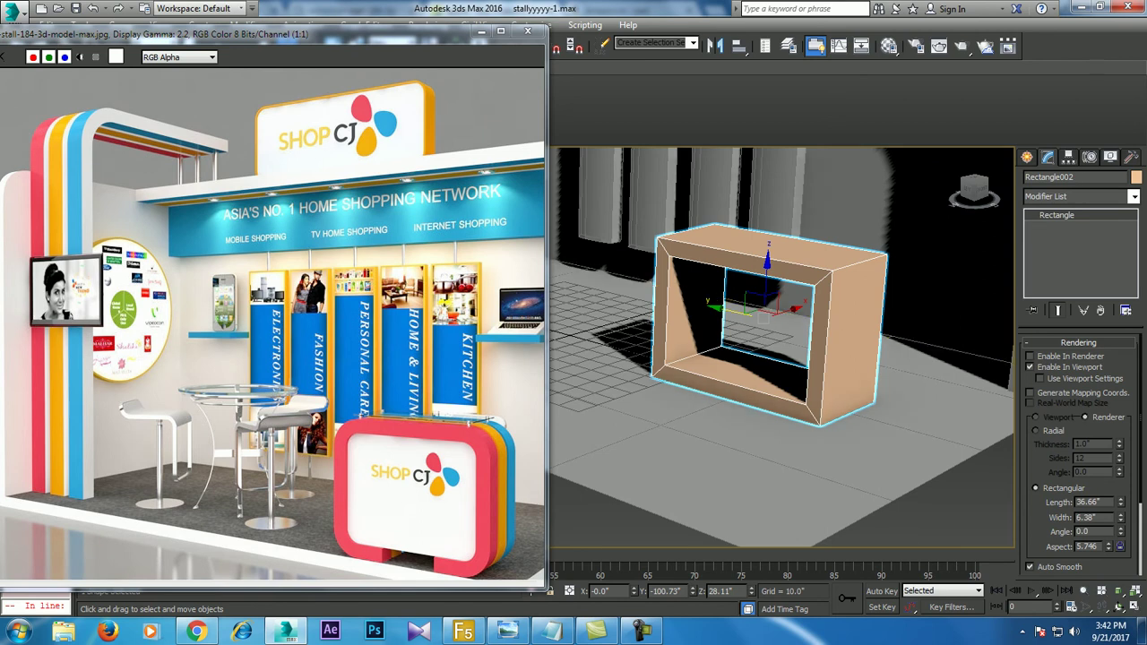
{"action": "left_click_drag", "start_coordinate": [1120, 503], "coordinate": [1121, 503]}
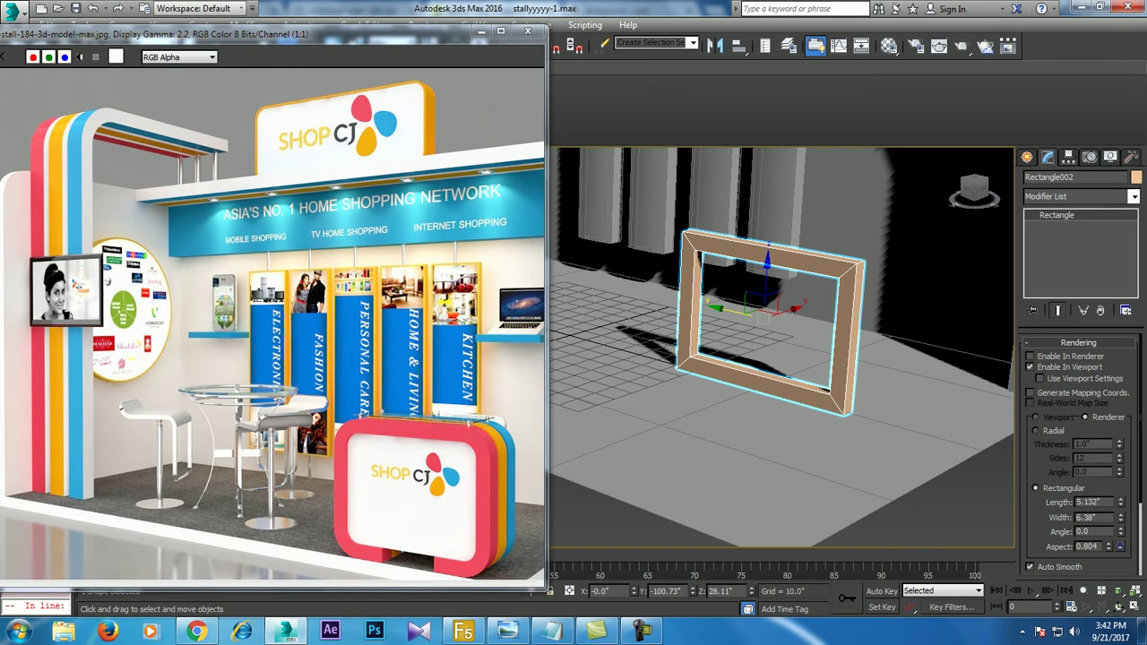
{"action": "left_click_drag", "start_coordinate": [1120, 503], "coordinate": [1120, 517]}
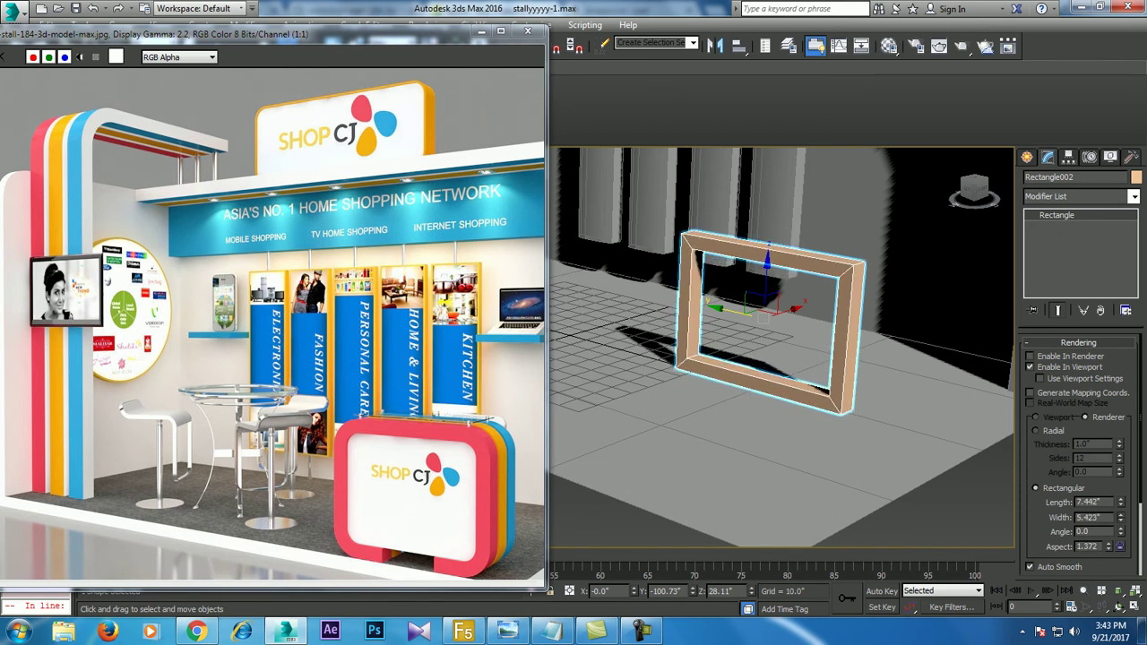
{"action": "middle_click_drag", "start_coordinate": [788, 358], "coordinate": [861, 358], "text": "alt"}
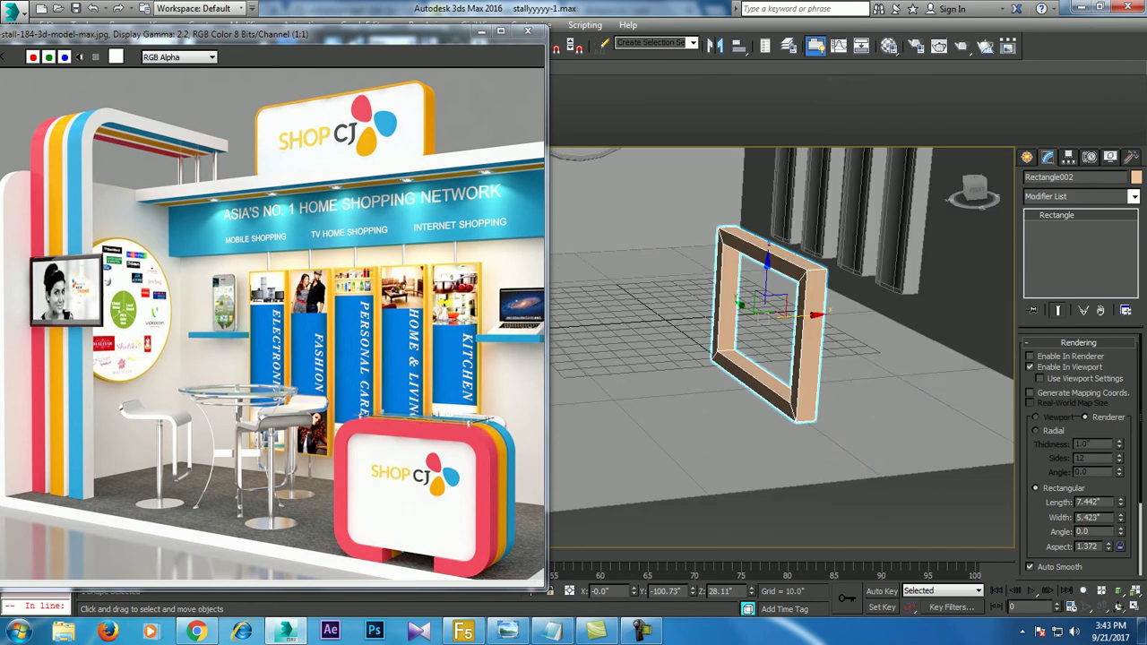
{"action": "middle_click_drag", "start_coordinate": [780, 358], "coordinate": [716, 359], "text": "alt"}
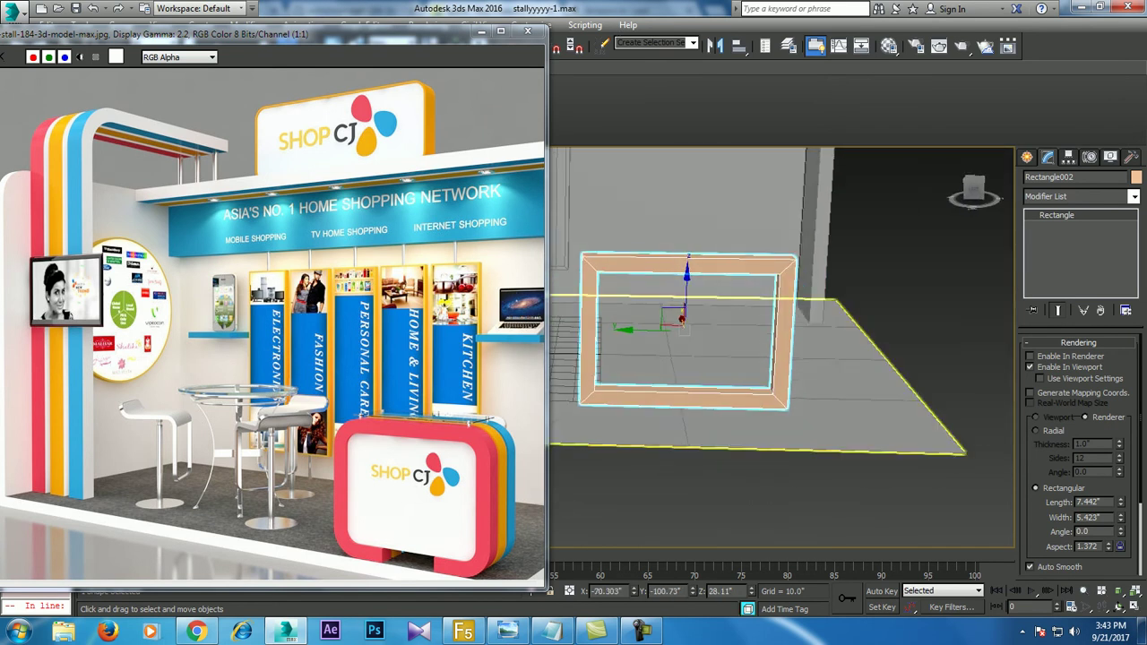
- Convert the rectangle frame to an editable spline, viewed from the Left side
{"action": "key", "text": "t"}
{"action": "middle_click_drag", "start_coordinate": [711, 343], "coordinate": [820, 326]}
{"action": "key", "text": "l"}
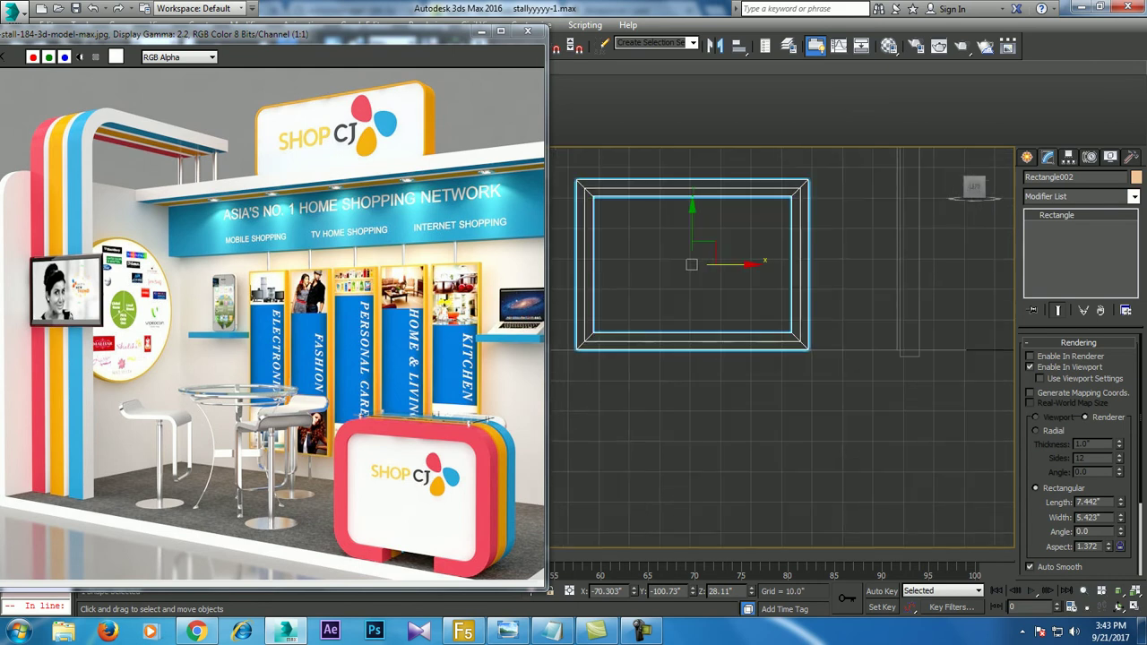
{"action": "right_click", "coordinate": [1057, 215]}
{"action": "key", "text": "1"}
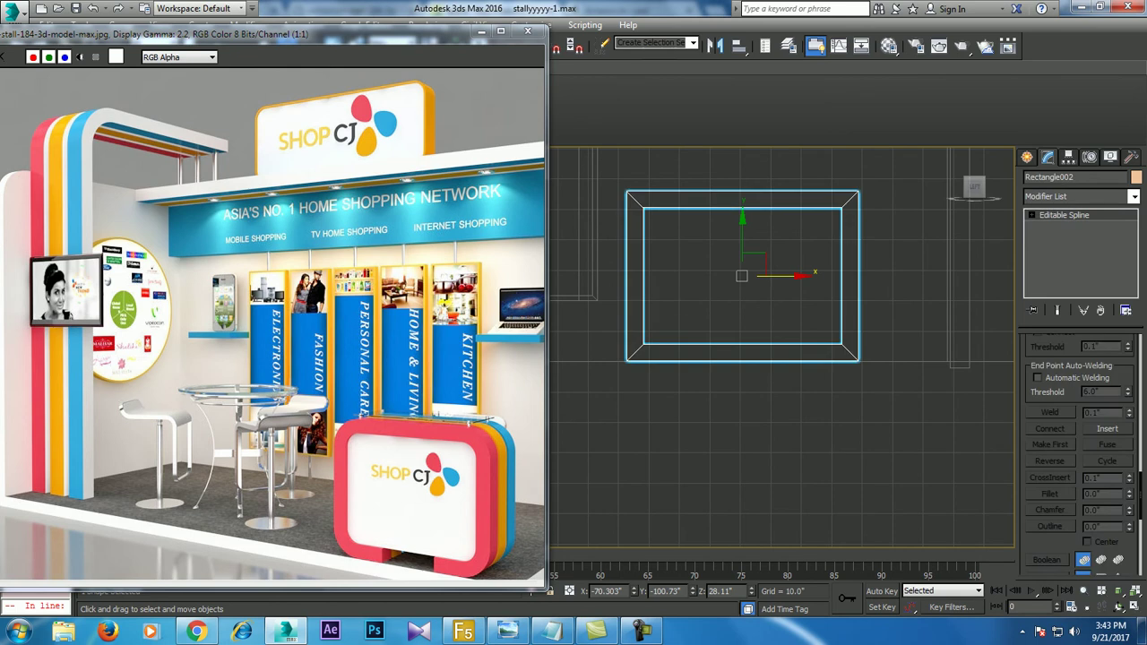
{"action": "key", "text": "1"}
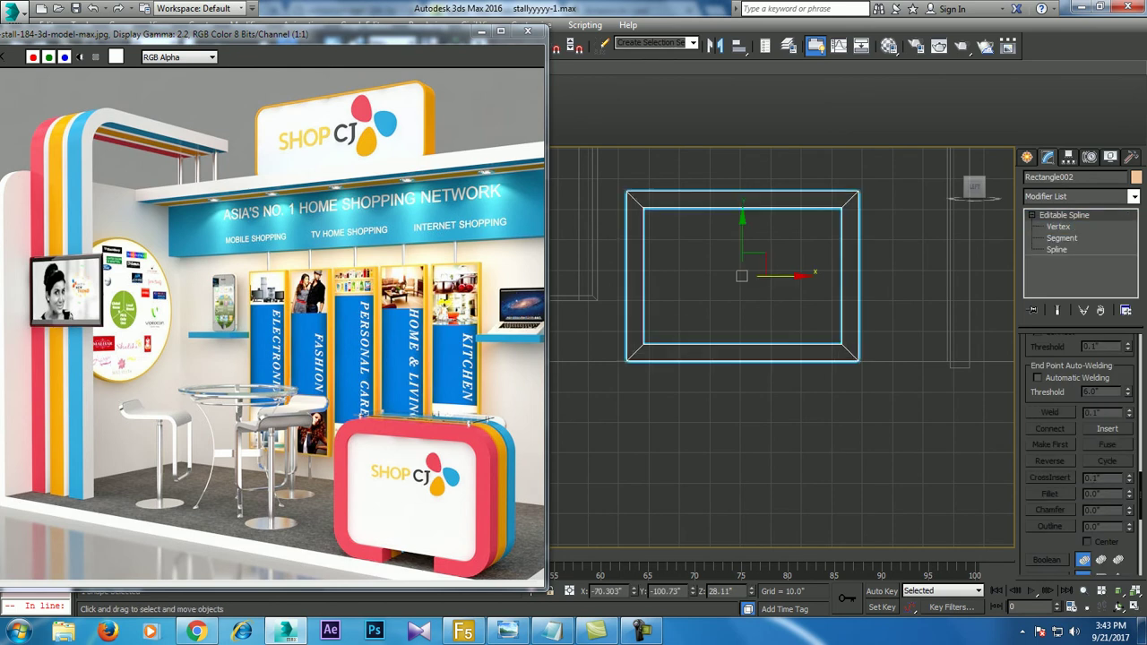
{"action": "key", "text": "1"}
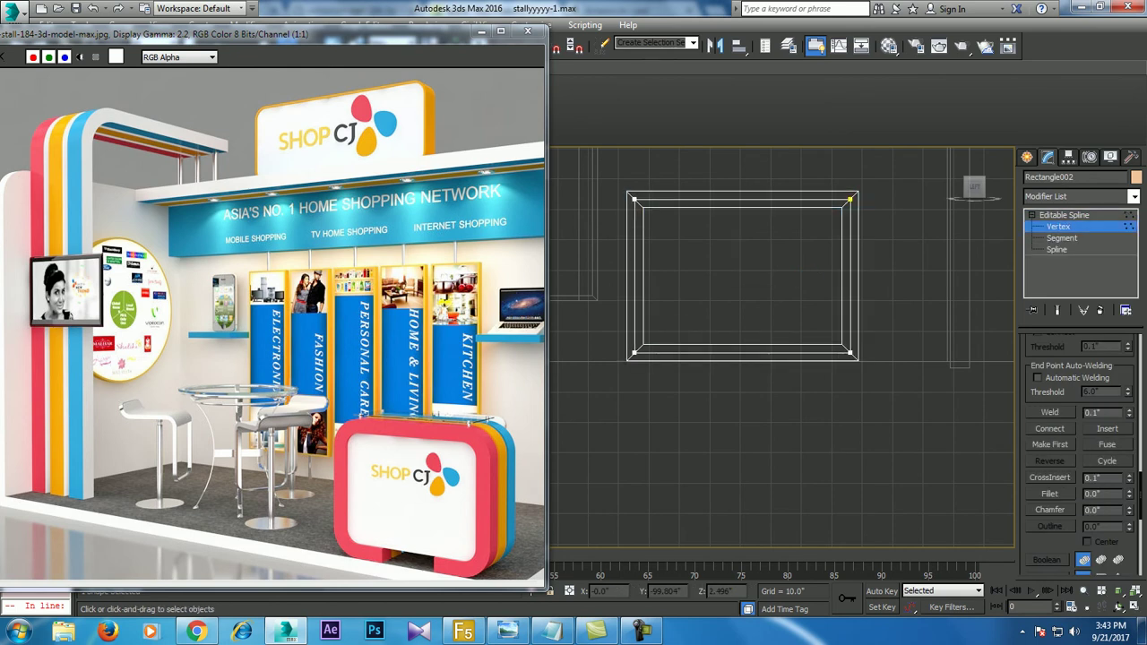
{"action": "right_click", "coordinate": [736, 350]}
{"action": "left_click", "coordinate": [714, 413]}
{"action": "key", "text": "1"}
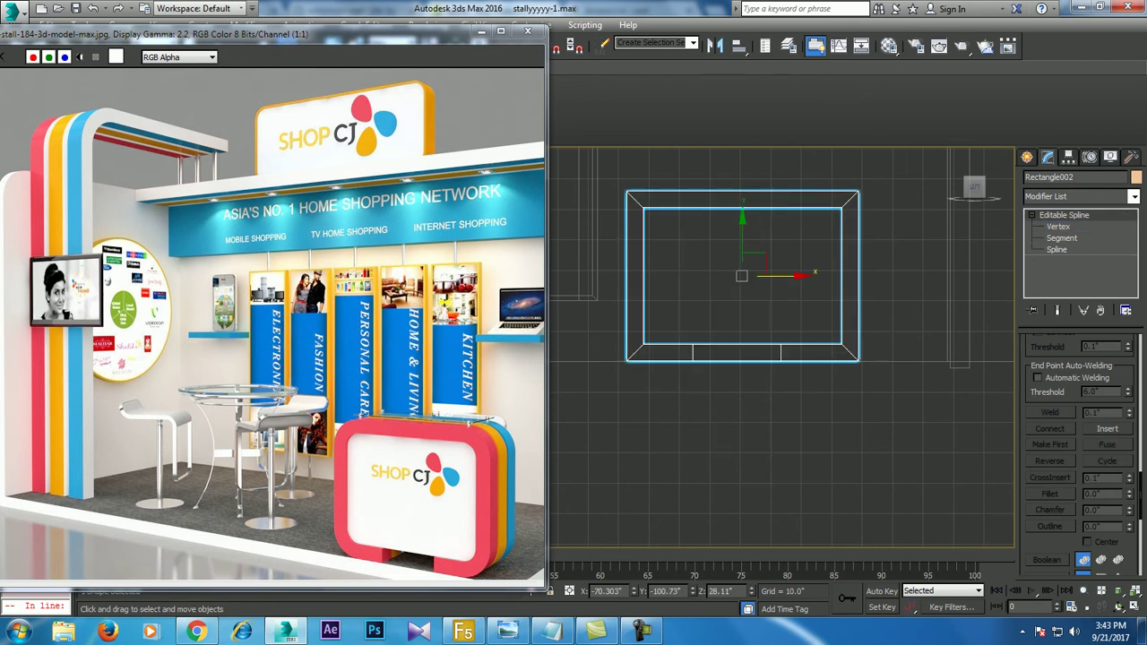
- Delete the middle of the bottom segment to open a gap in the frame
{"action": "key", "text": "2"}
{"action": "left_click", "coordinate": [736, 352]}
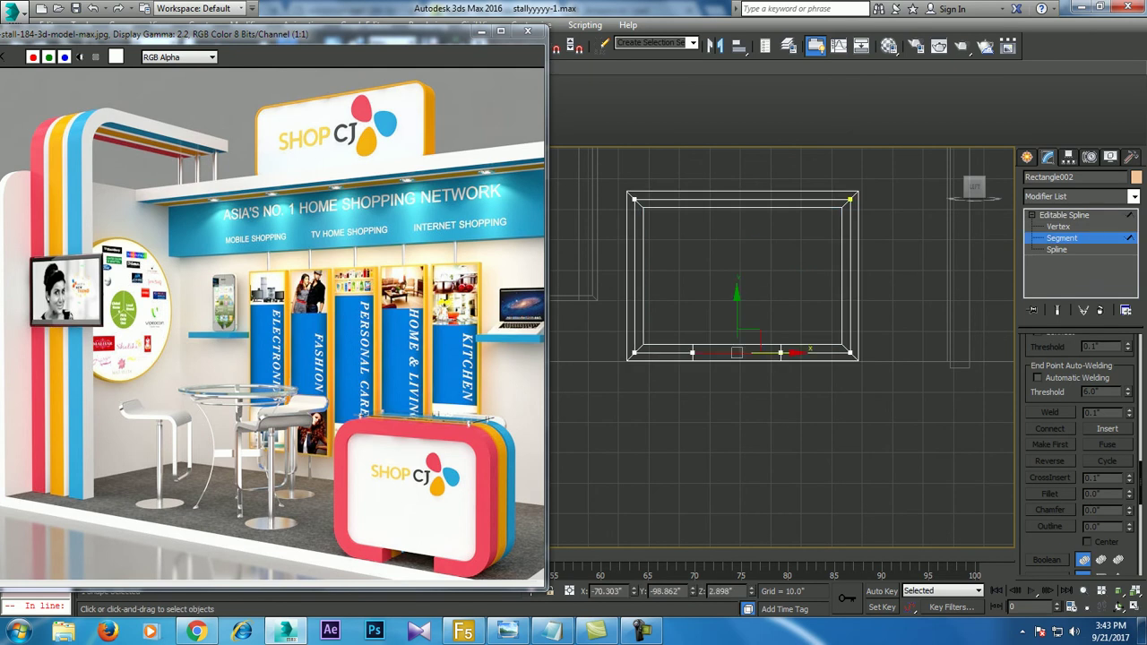
{"action": "key", "text": "Delete"}
{"action": "key", "text": "p"}
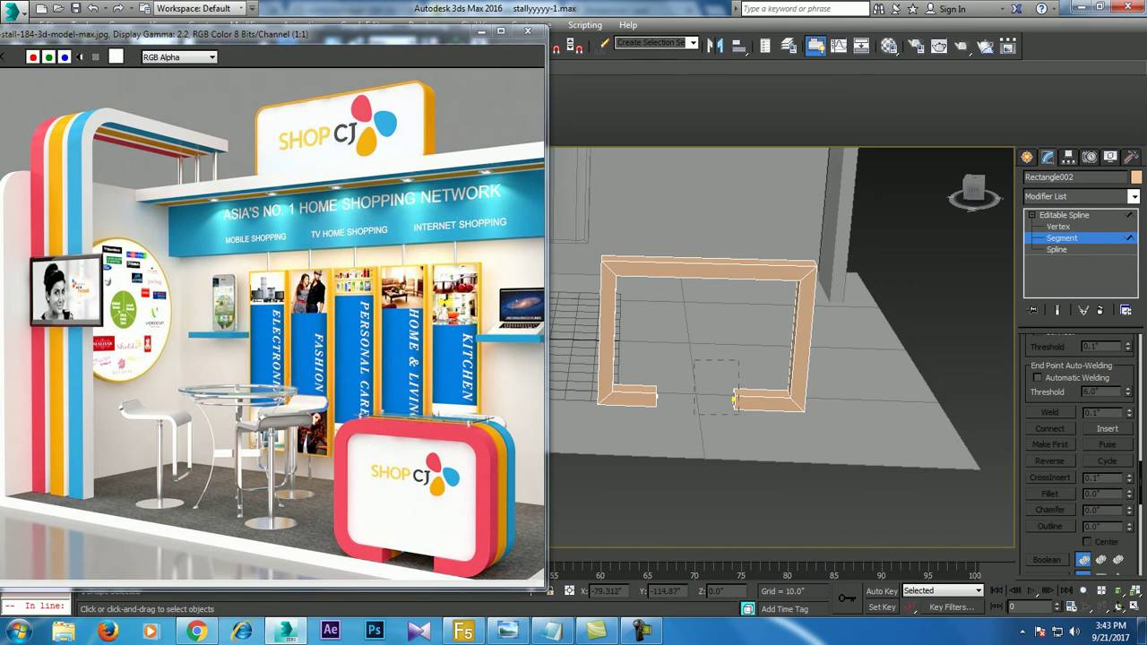
{"action": "left_click_drag", "start_coordinate": [733, 405], "coordinate": [760, 381]}
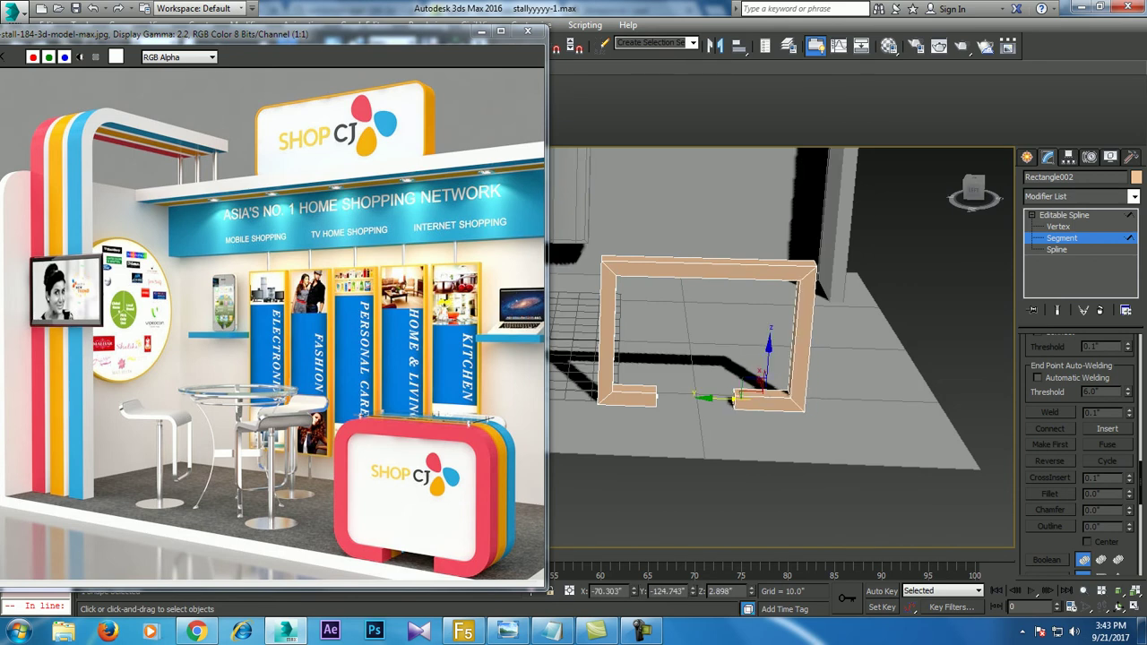
{"action": "key", "text": "F3"}
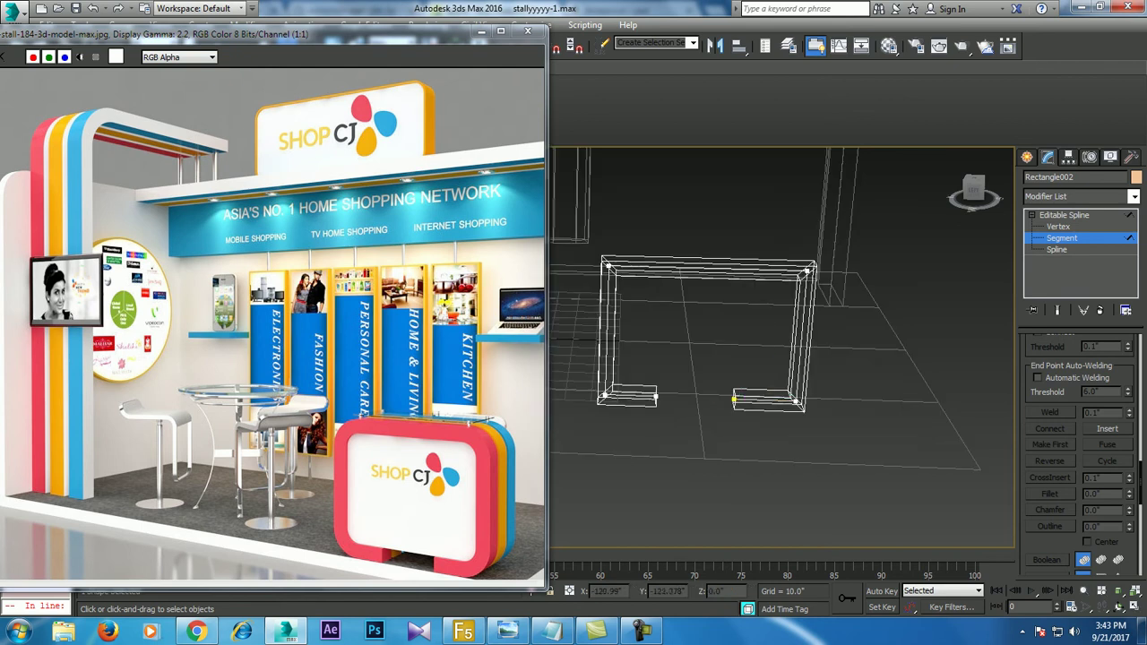
{"action": "left_click", "coordinate": [758, 402]}
{"action": "left_click", "coordinate": [806, 341], "text": "ctrl"}
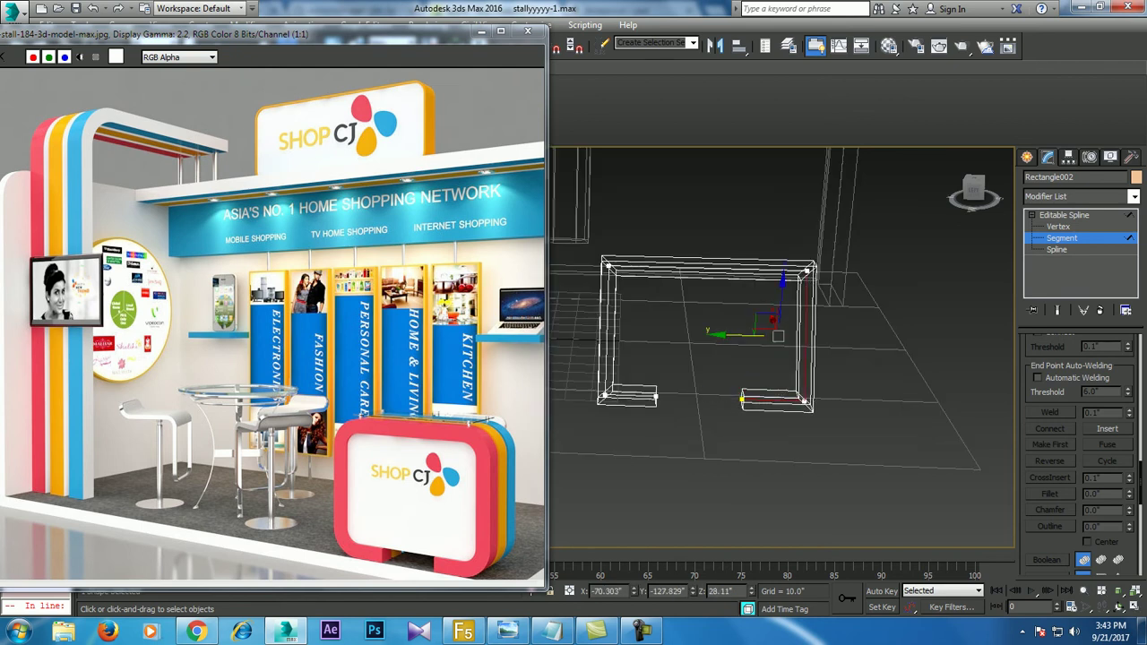
{"action": "left_click", "coordinate": [762, 402]}
- Fillet the frame's top and bottom corner vertices into smooth curved bends
{"action": "key", "text": "1"}
{"action": "mouse_move", "coordinate": [766, 370]}
{"action": "left_mouse_down"}
{"action": "mouse_move", "coordinate": [734, 414]}
{"action": "mouse_move", "coordinate": [709, 397]}
{"action": "left_mouse_up"}
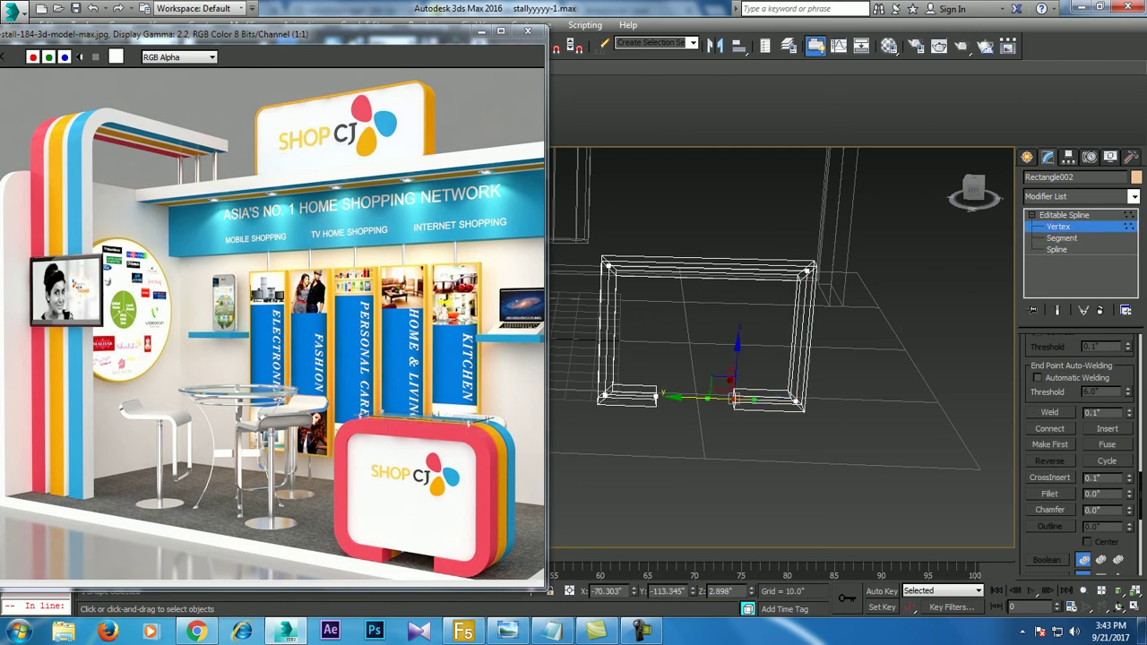
{"action": "middle_click_drag", "start_coordinate": [771, 377], "coordinate": [806, 367], "text": "alt"}
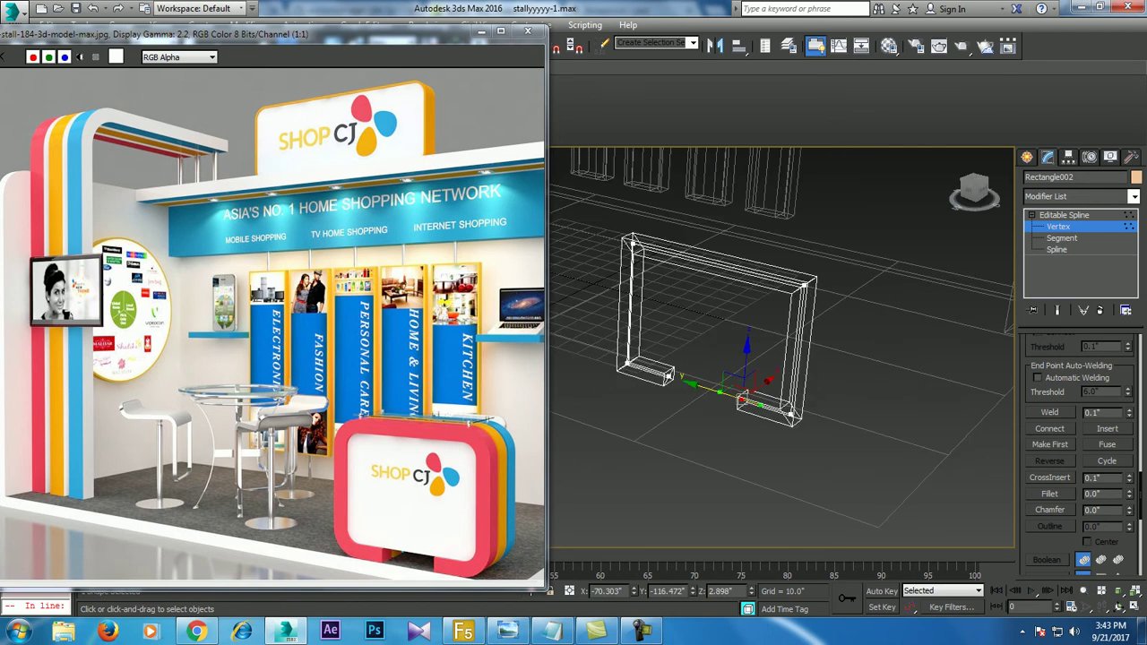
{"action": "left_click_drag", "start_coordinate": [598, 190], "coordinate": [899, 276]}
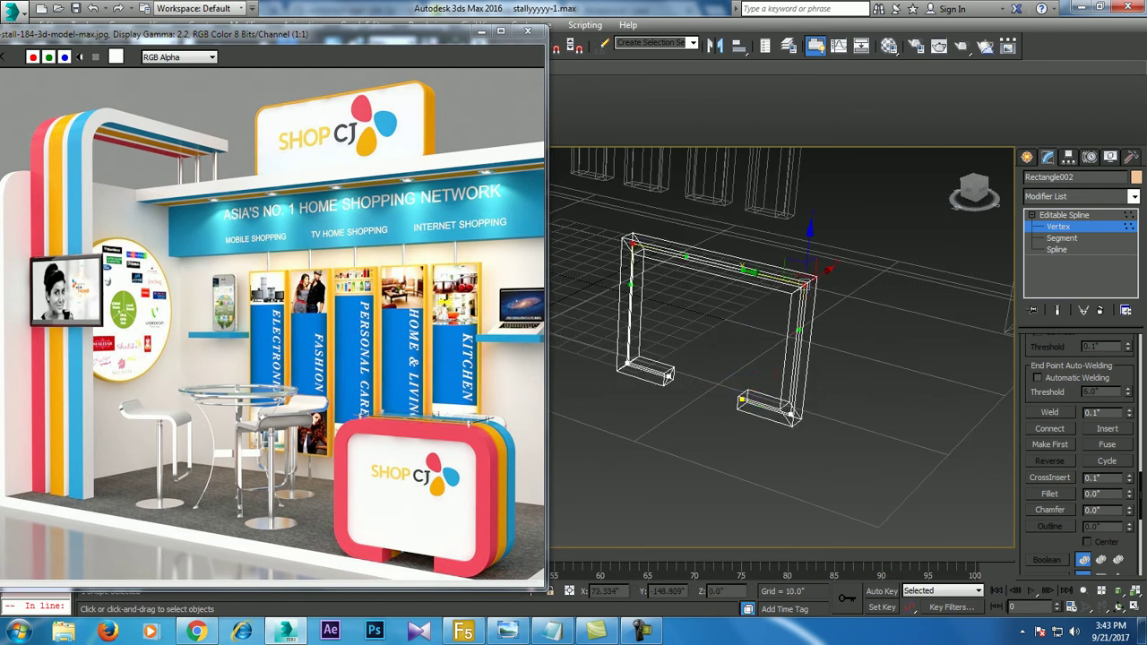
{"action": "left_click", "coordinate": [1051, 494]}
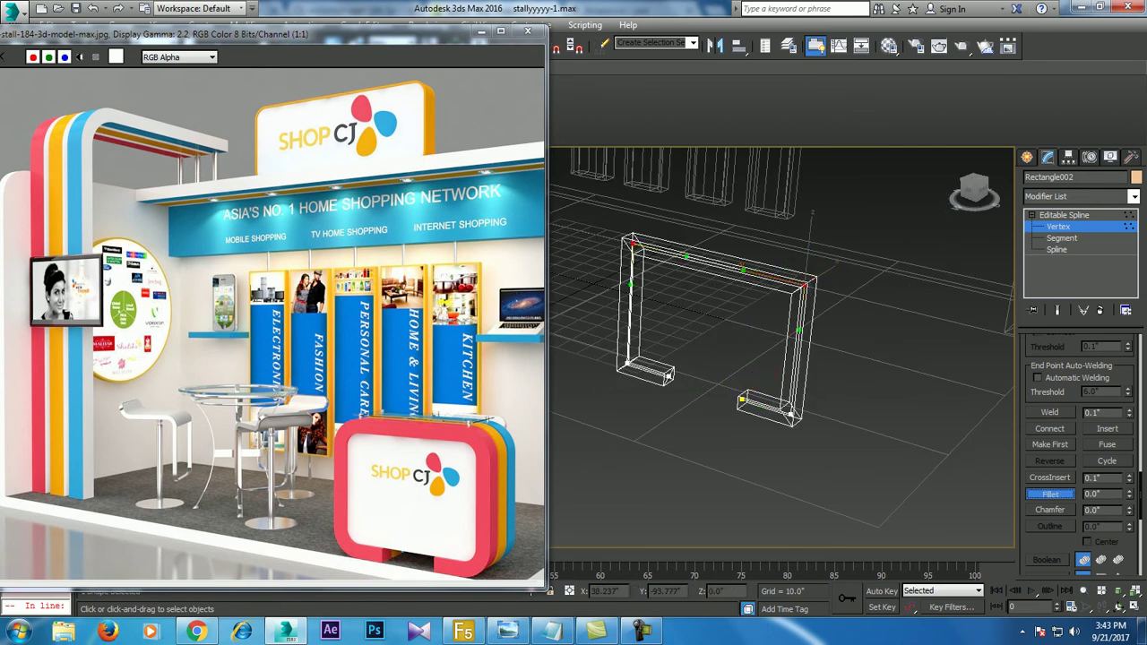
{"action": "left_click_drag", "start_coordinate": [804, 285], "coordinate": [805, 260]}
{"action": "middle_click_drag", "start_coordinate": [779, 359], "coordinate": [807, 358], "text": "alt"}
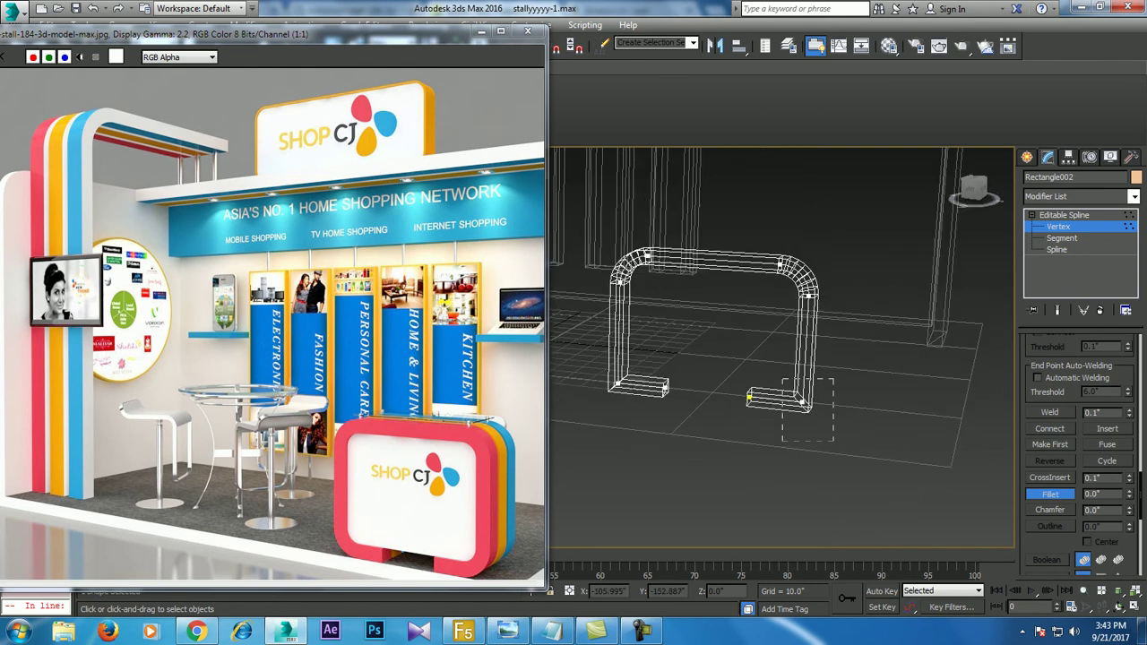
{"action": "left_click_drag", "start_coordinate": [734, 393], "coordinate": [735, 367]}
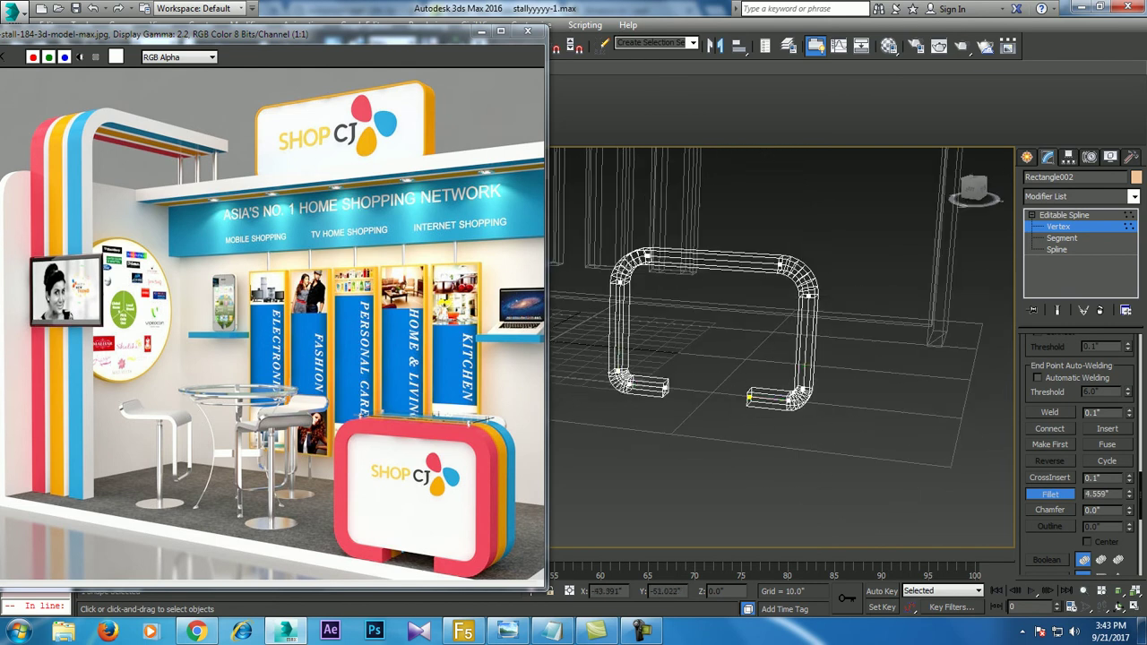
{"action": "key", "text": "F3"}
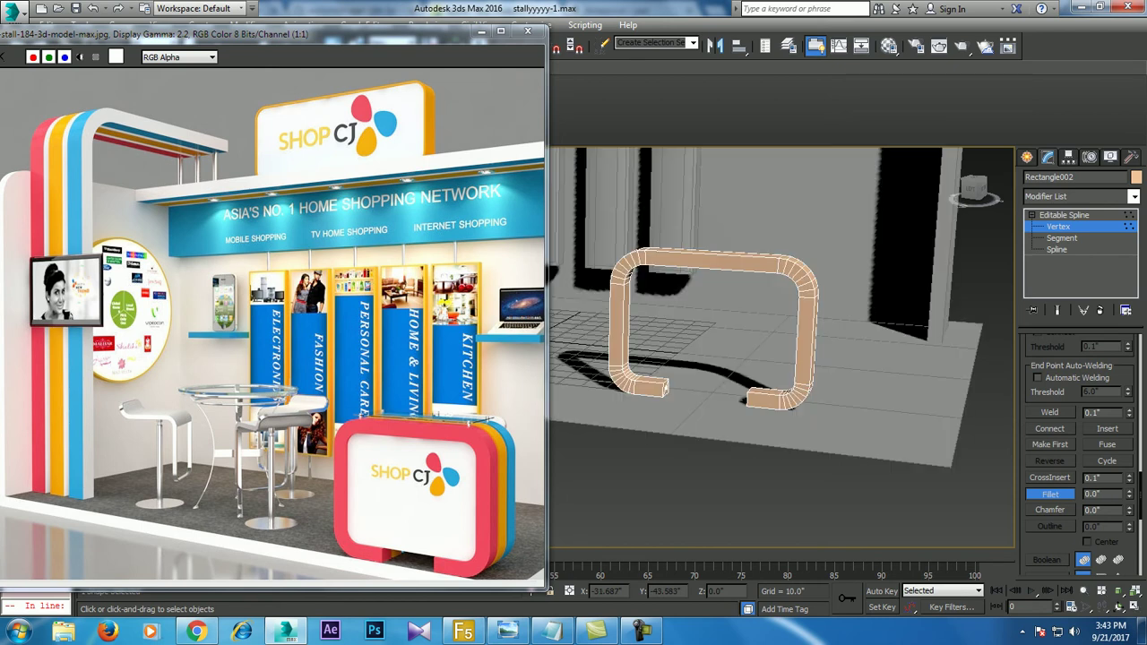
{"action": "middle_click_drag", "start_coordinate": [806, 359], "coordinate": [878, 358], "text": "alt"}
{"action": "key", "text": "ctrl+b"}
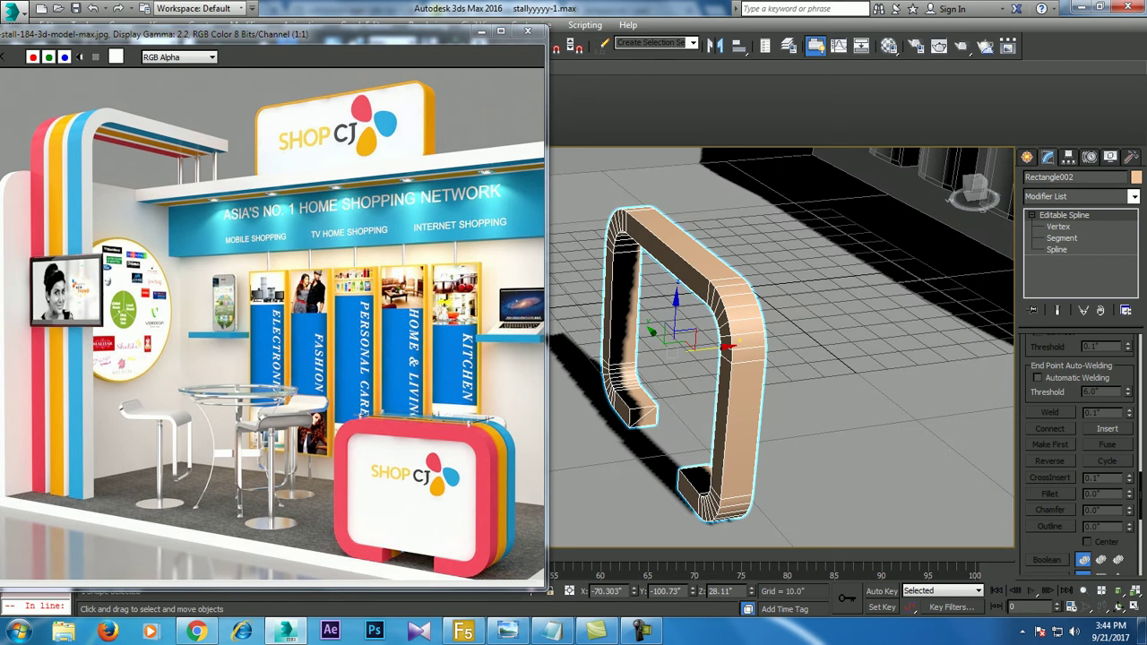
- Shift-drag the rounded tube to make two copies of it
{"action": "left_click", "coordinate": [726, 346]}
{"action": "left_click_drag", "start_coordinate": [726, 346], "coordinate": [757, 343], "text": "shift"}
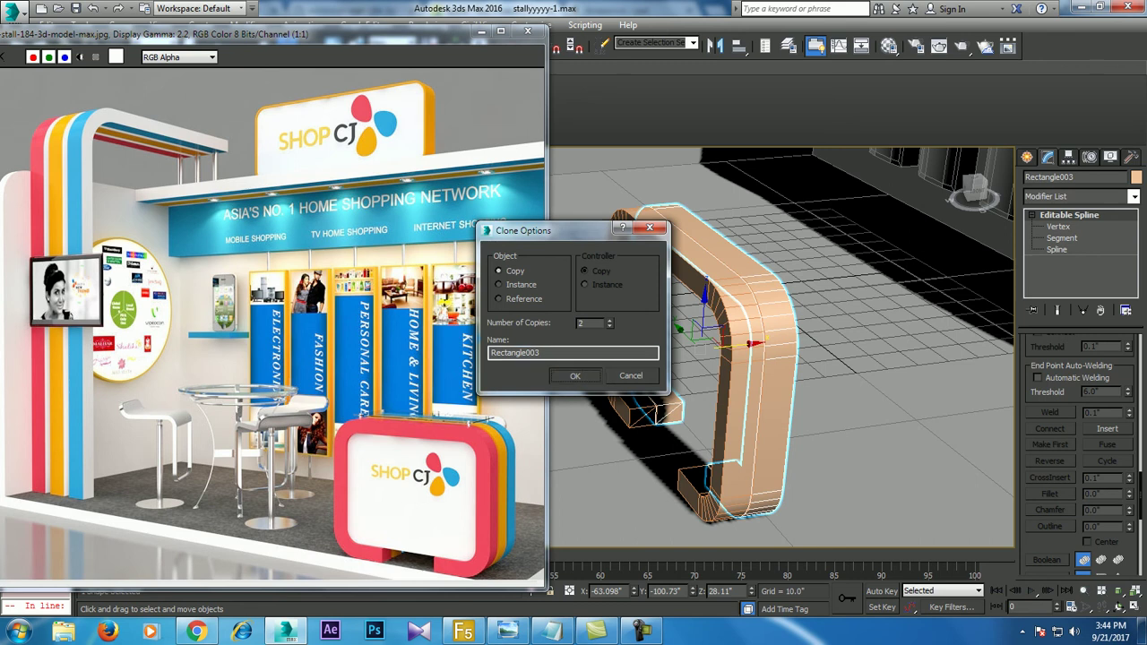
{"action": "key", "text": "Return"}
{"action": "middle_click_drag", "start_coordinate": [762, 358], "coordinate": [807, 359], "text": "alt"}
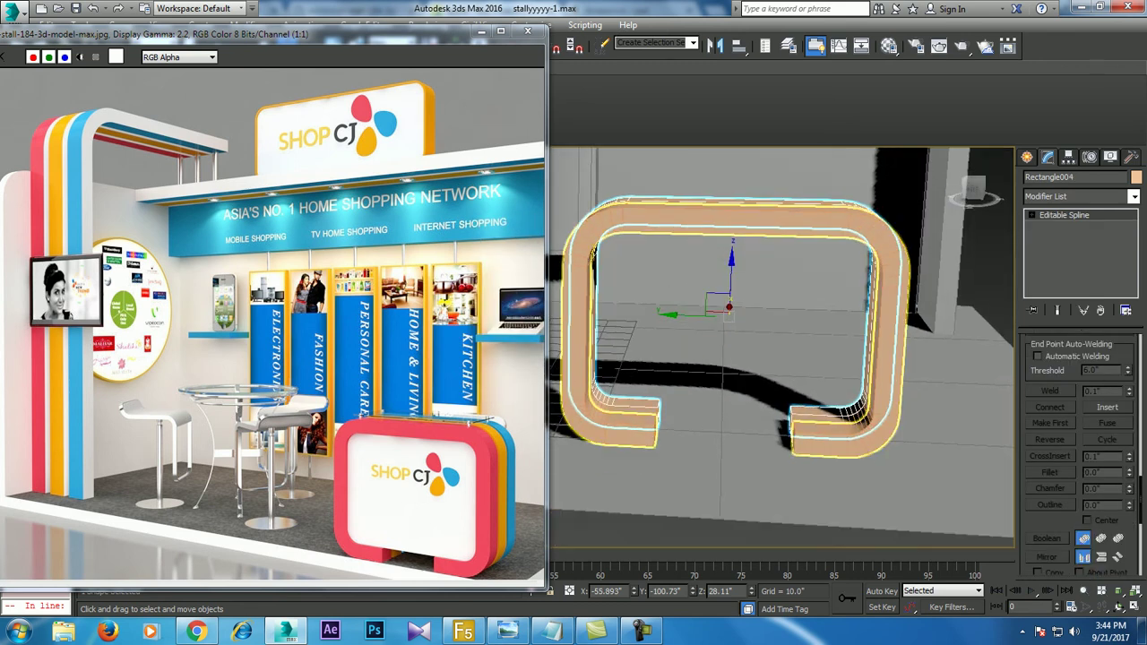
{"action": "key", "text": "alt+w"}
{"action": "key", "text": "alt+w"}
{"action": "middle_click_drag", "start_coordinate": [734, 341], "coordinate": [782, 362]}
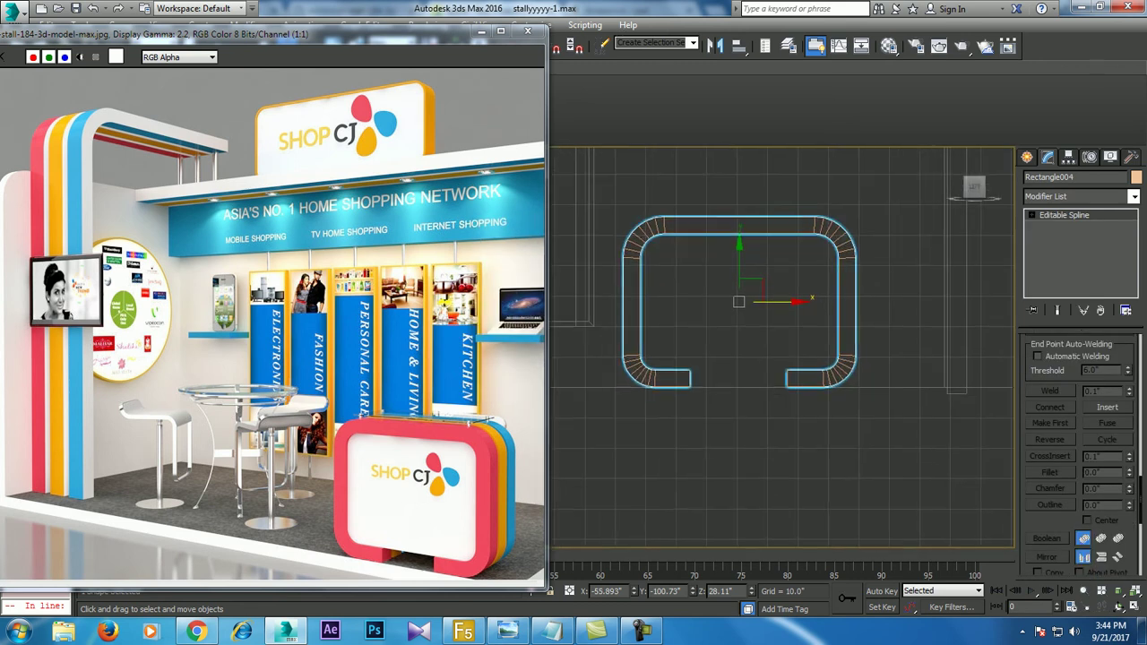
- Draw a new rectangle inside the tube's outline in the Top view
{"action": "left_click", "coordinate": [1027, 157]}
{"action": "left_click", "coordinate": [1109, 259]}
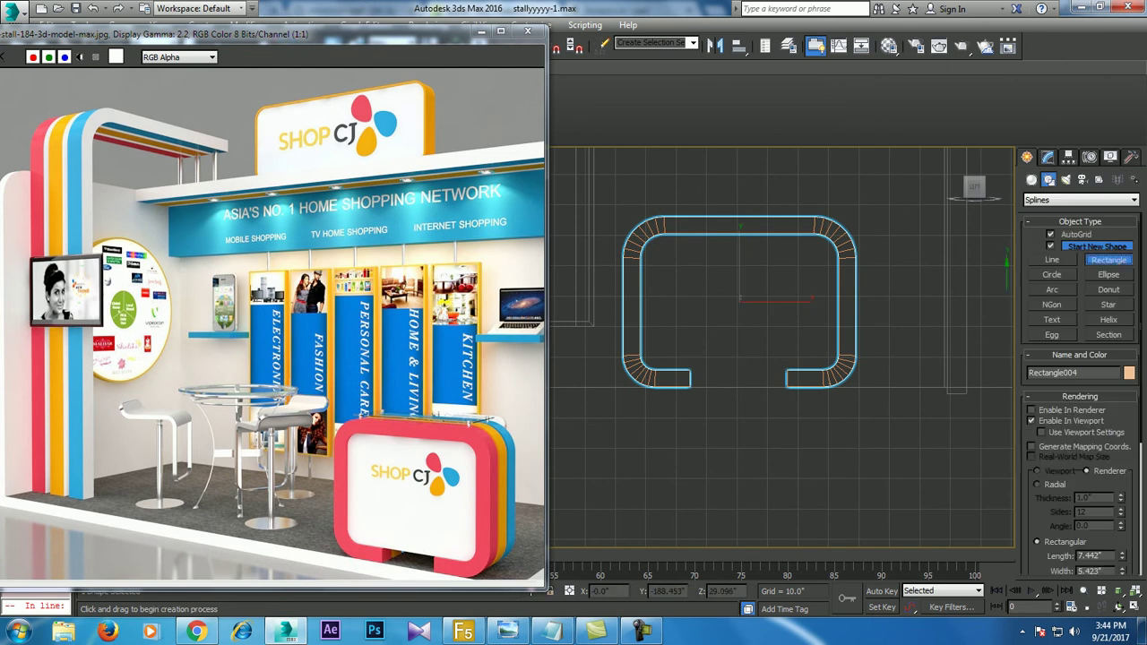
{"action": "left_click_drag", "start_coordinate": [645, 238], "coordinate": [839, 366]}
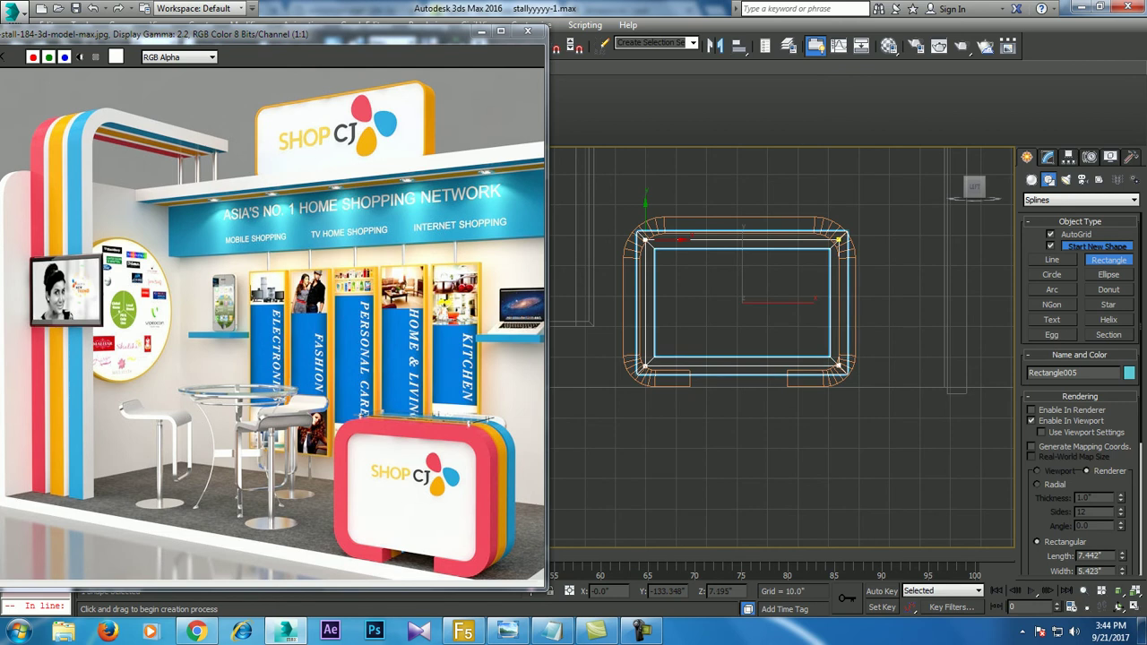
{"action": "key", "text": "w"}
- Move the new rectangle onto the orange rounded tube
{"action": "key", "text": "alt+w"}
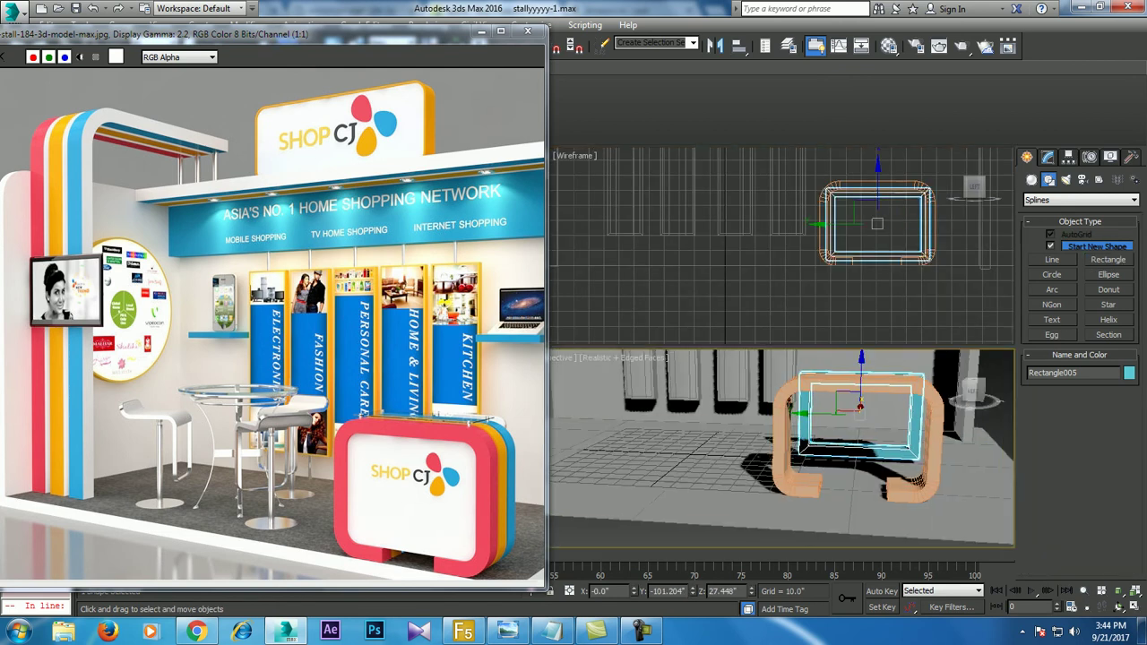
{"action": "key", "text": "alt+w"}
{"action": "middle_click_drag", "start_coordinate": [779, 358], "coordinate": [728, 368], "text": "alt"}
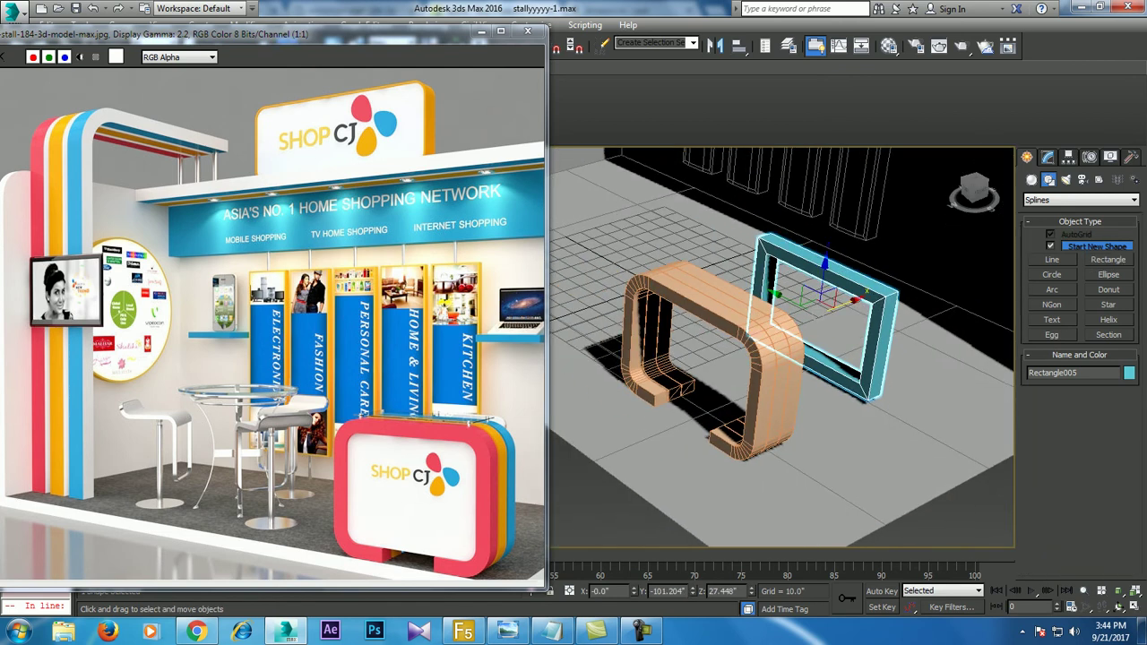
{"action": "left_click_drag", "start_coordinate": [842, 299], "coordinate": [730, 342]}
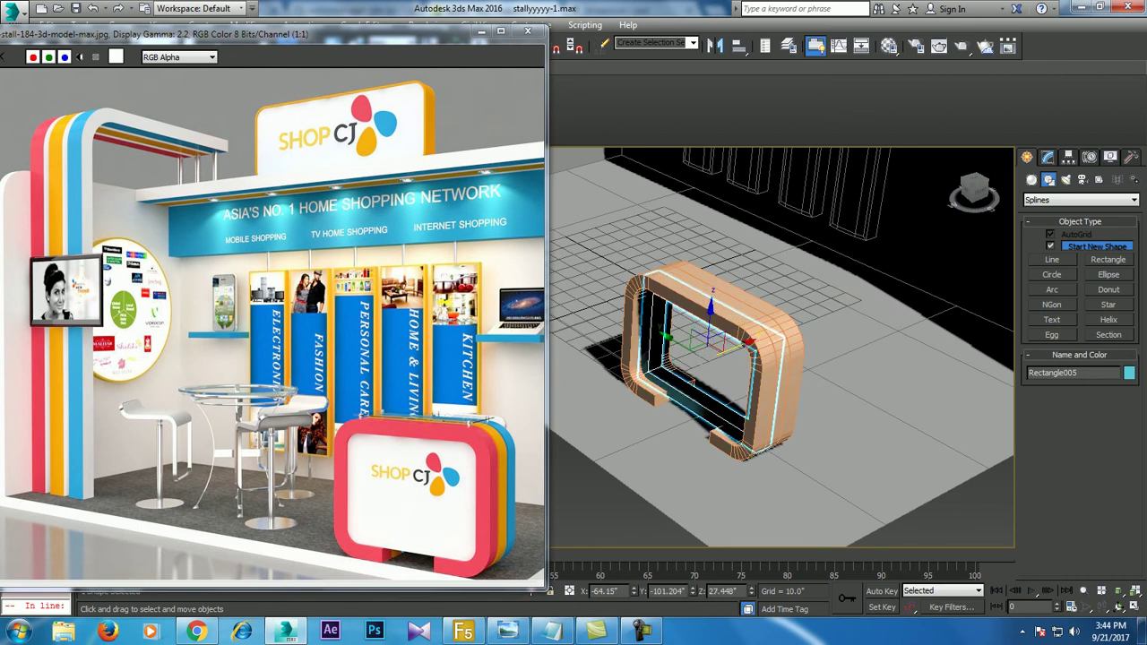
{"action": "key", "text": "f"}
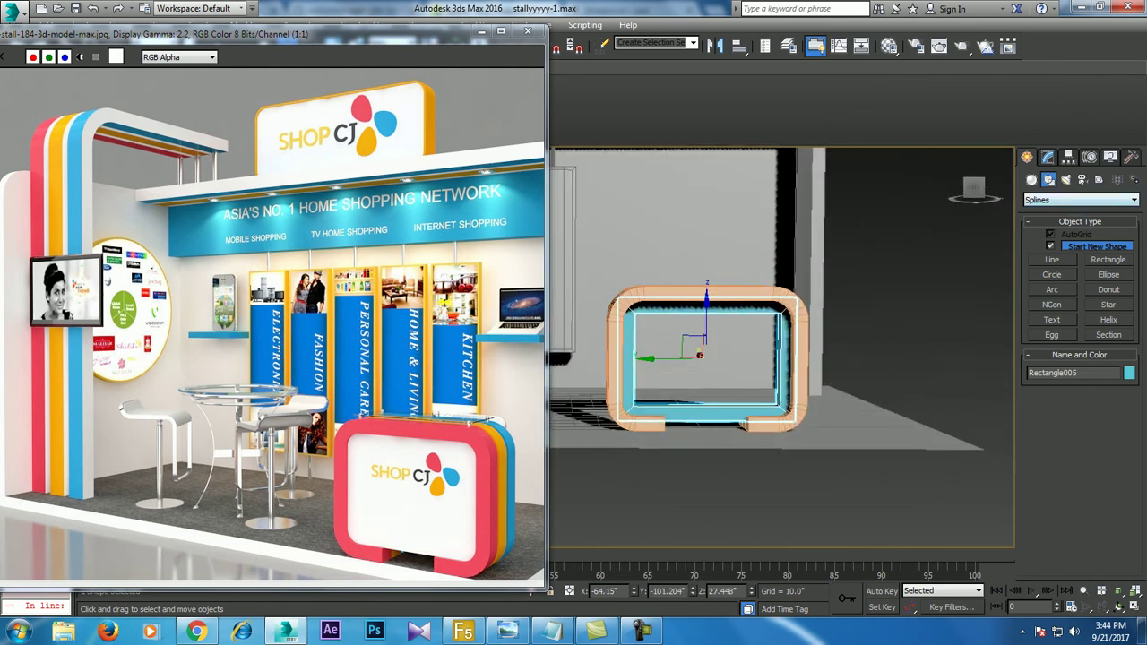
{"action": "left_click", "coordinate": [1047, 157]}
{"action": "left_click", "coordinate": [1080, 197]}
- Extrude the new rectangle and isolate it for a close view
{"action": "key", "text": "e"}
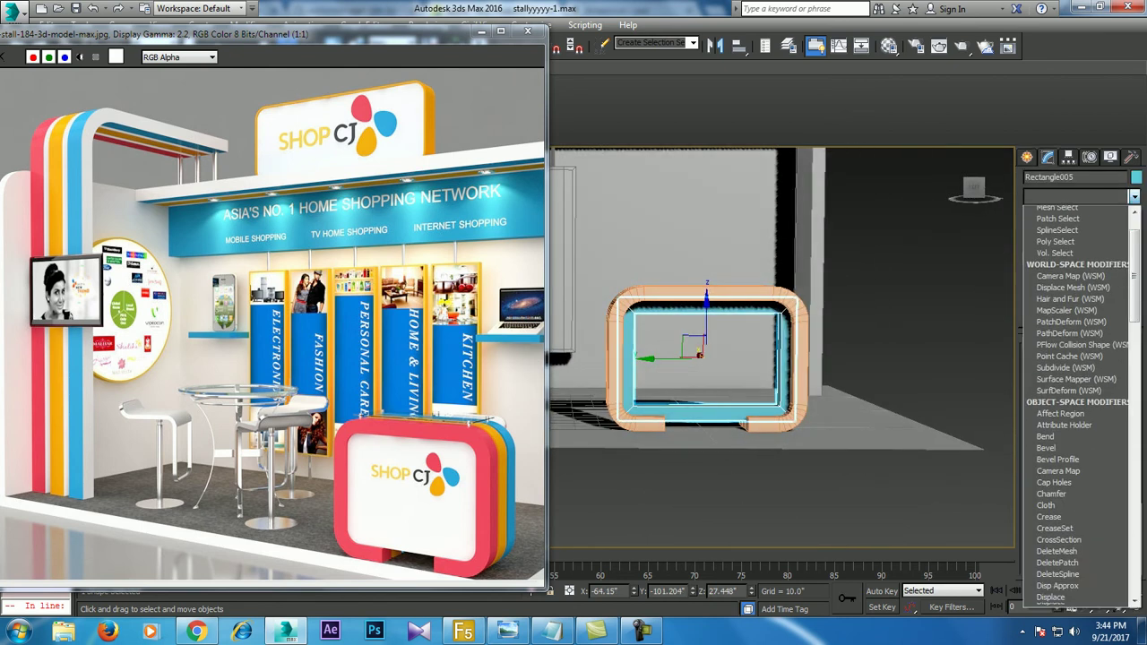
{"action": "key", "text": "Return"}
{"action": "mouse_move", "coordinate": [681, 313]}
{"action": "middle_mouse_down", "text": "alt"}
{"action": "mouse_move", "coordinate": [713, 357]}
{"action": "mouse_move", "coordinate": [728, 324]}
{"action": "middle_mouse_up", "text": "alt"}
{"action": "key", "text": "alt+q"}
{"action": "right_click", "coordinate": [786, 279]}
{"action": "mouse_move", "coordinate": [817, 424]}
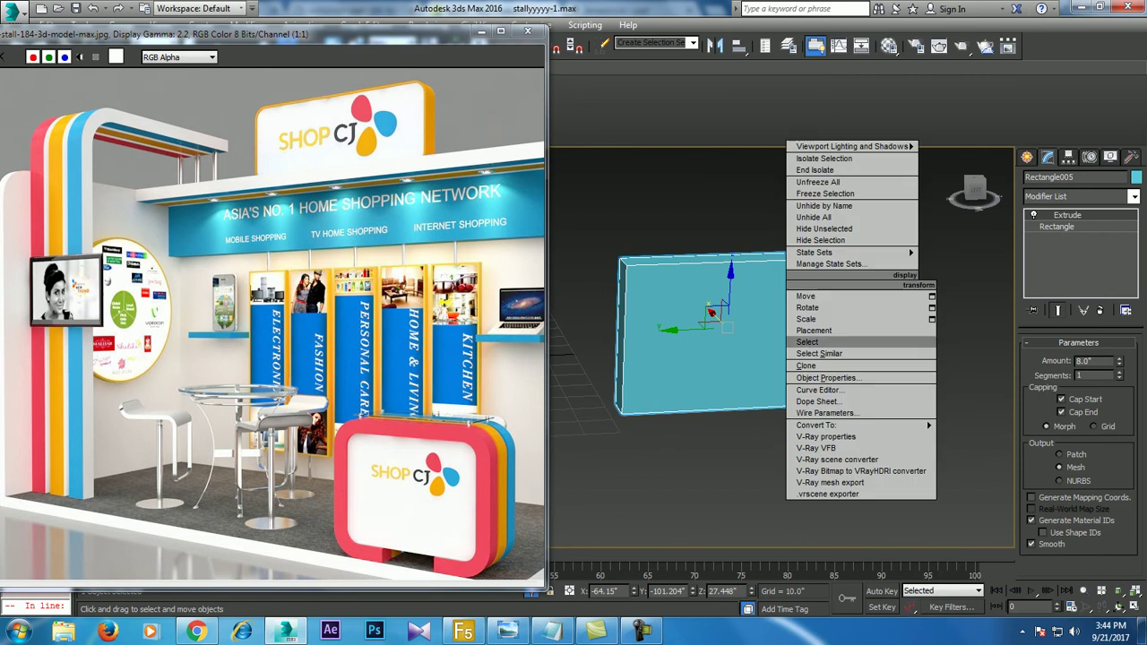
{"action": "key", "text": "Escape"}
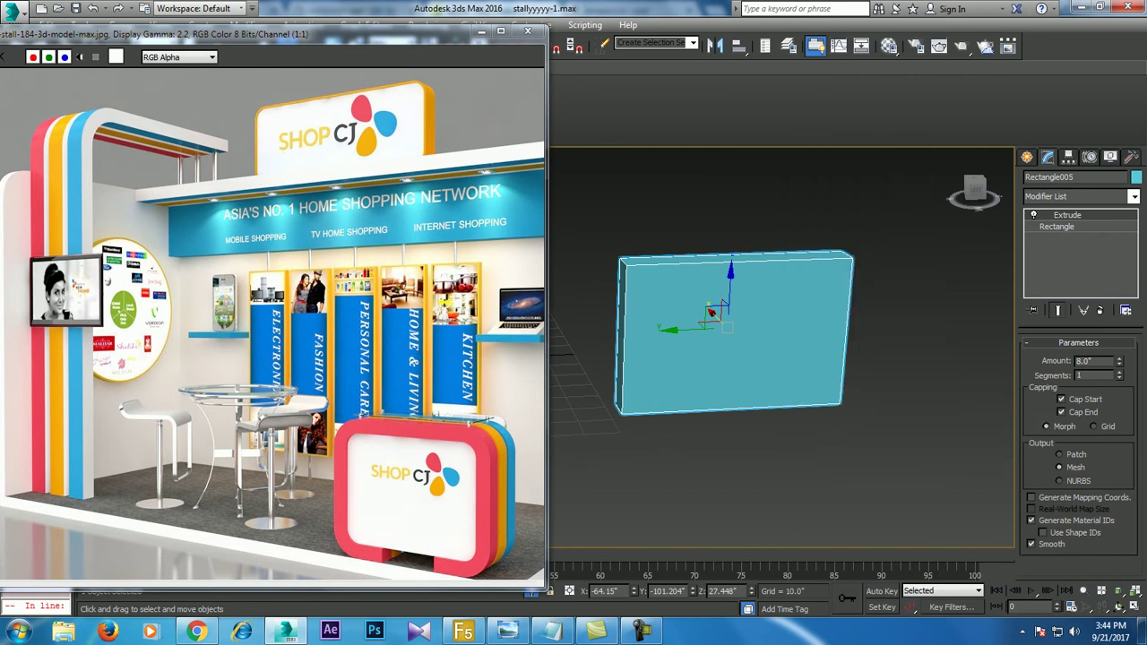
- Convert the frame to an editable spline and fillet its four corner vertices
{"action": "left_click_drag", "start_coordinate": [975, 190], "coordinate": [964, 192]}
{"action": "right_click", "coordinate": [753, 260]}
{"action": "mouse_move", "coordinate": [781, 406]}
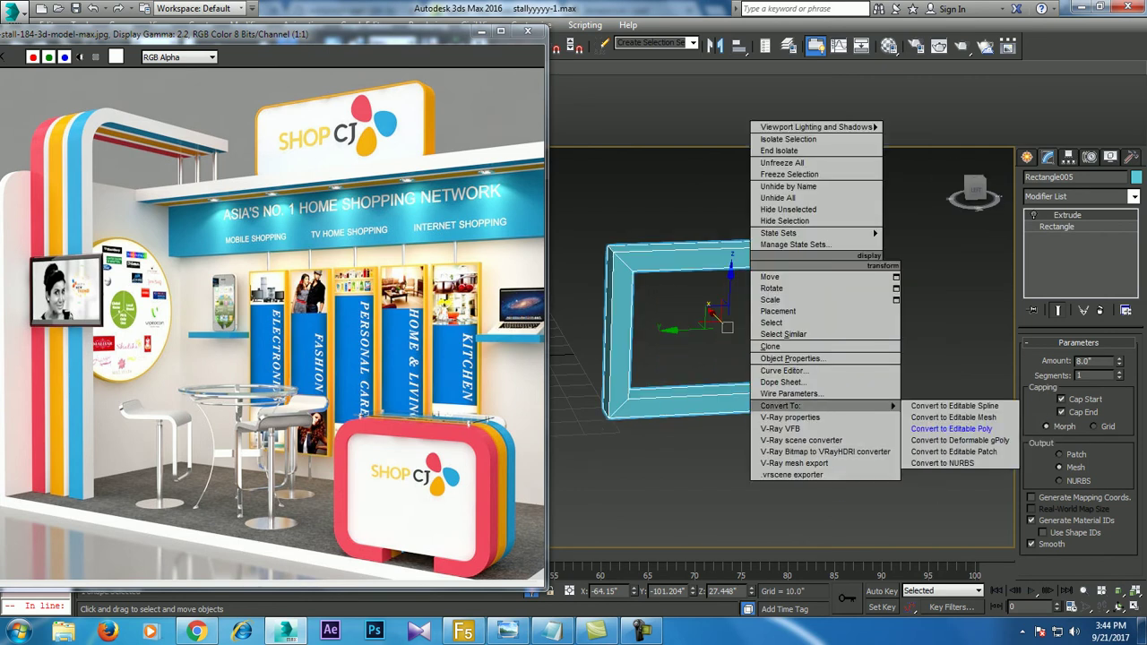
{"action": "left_click", "coordinate": [955, 406]}
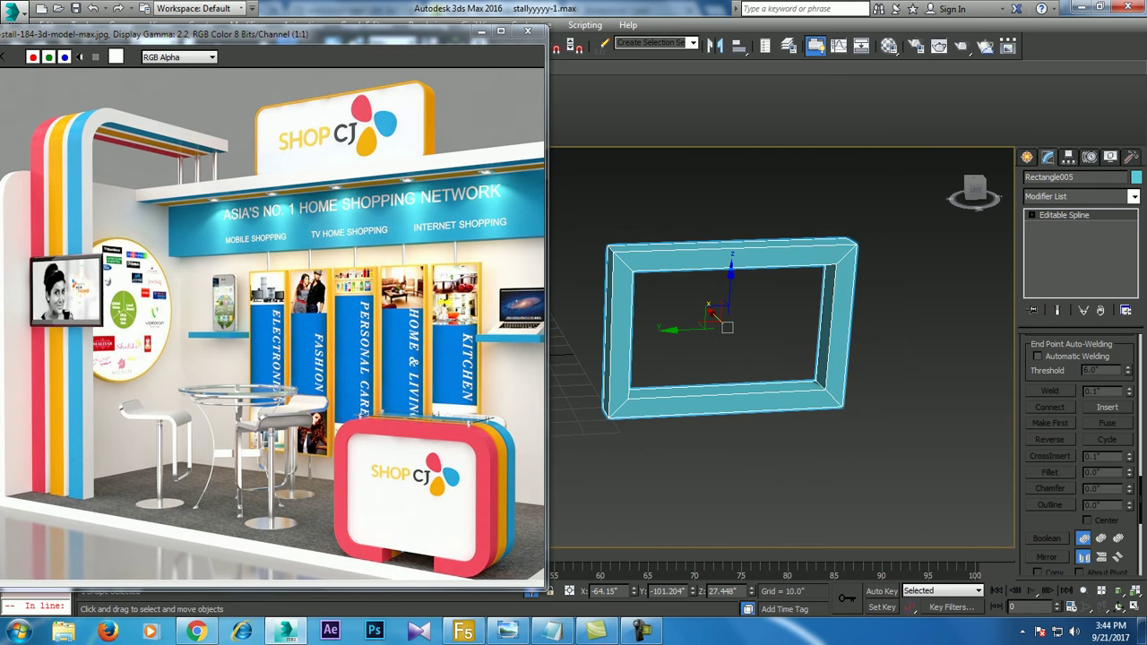
{"action": "left_click", "coordinate": [1031, 215]}
{"action": "left_click", "coordinate": [1058, 227]}
{"action": "left_click", "coordinate": [974, 190]}
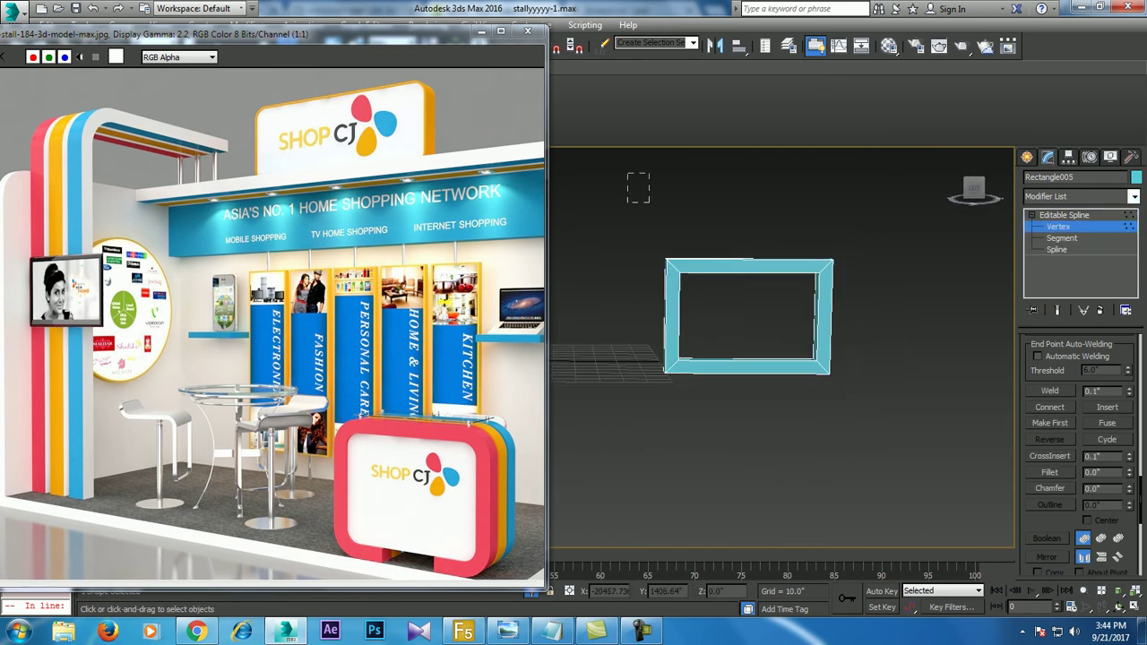
{"action": "left_click", "coordinate": [1050, 472]}
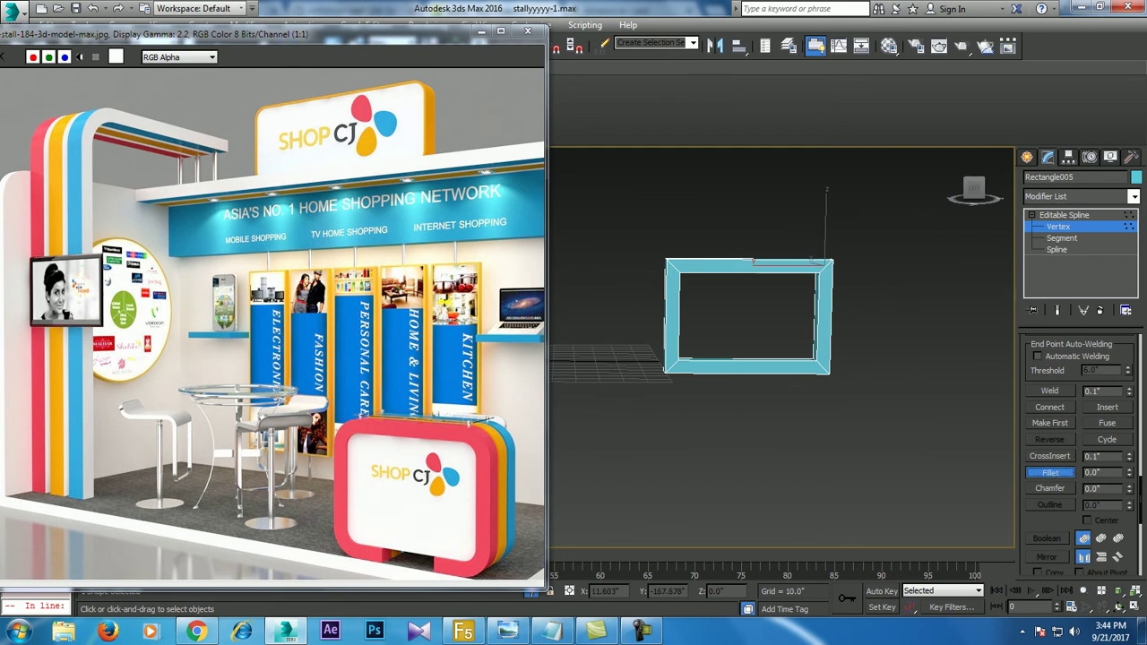
{"action": "left_click_drag", "start_coordinate": [753, 262], "coordinate": [758, 235]}
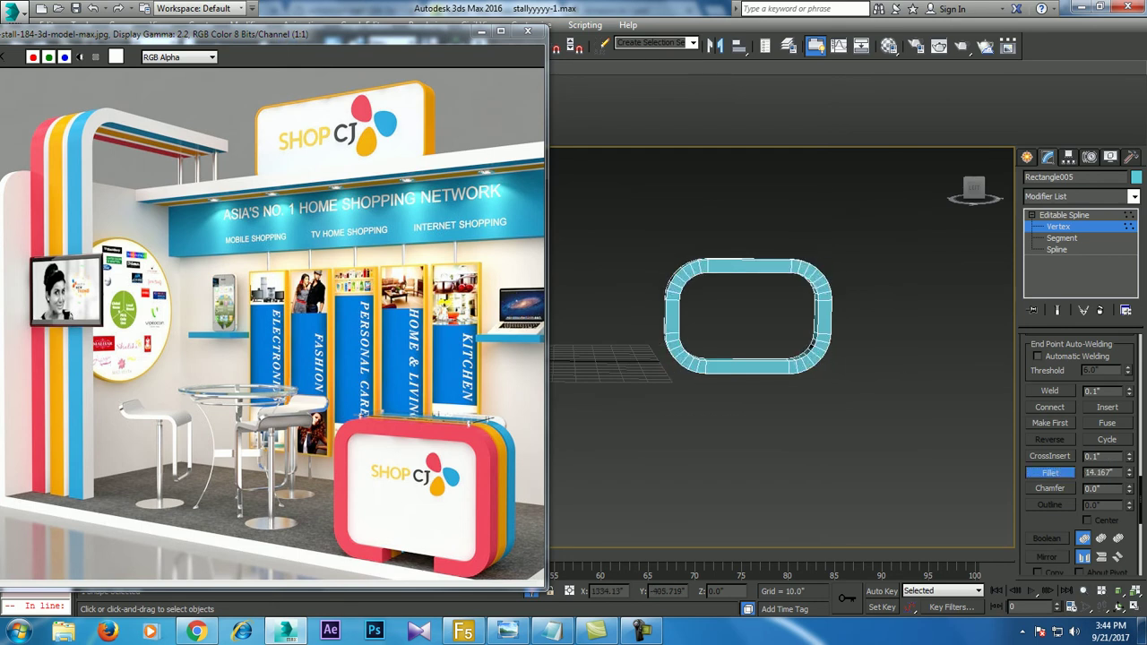
- Re-apply an 8.0 Extrude to make the rounded shape solid, then end isolation
{"action": "left_click_drag", "start_coordinate": [975, 190], "coordinate": [967, 193]}
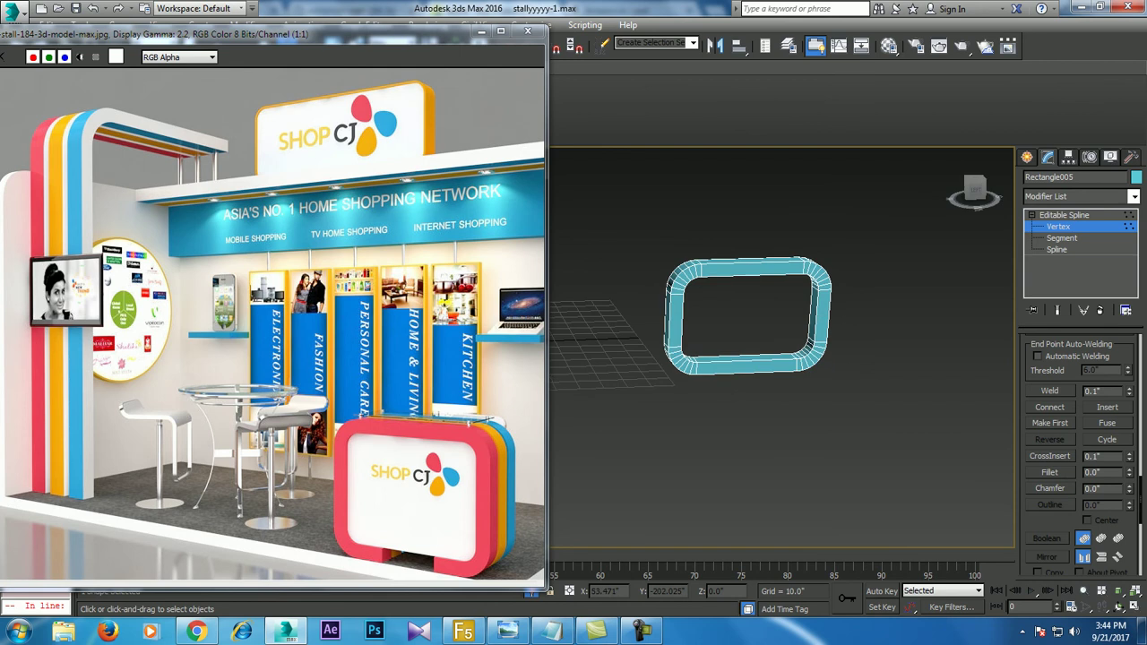
{"action": "left_click", "coordinate": [1133, 197]}
{"action": "key", "text": "e"}
{"action": "key", "text": "Return"}
{"action": "left_click_drag", "start_coordinate": [974, 190], "coordinate": [995, 215]}
{"action": "right_click", "coordinate": [1039, 238]}
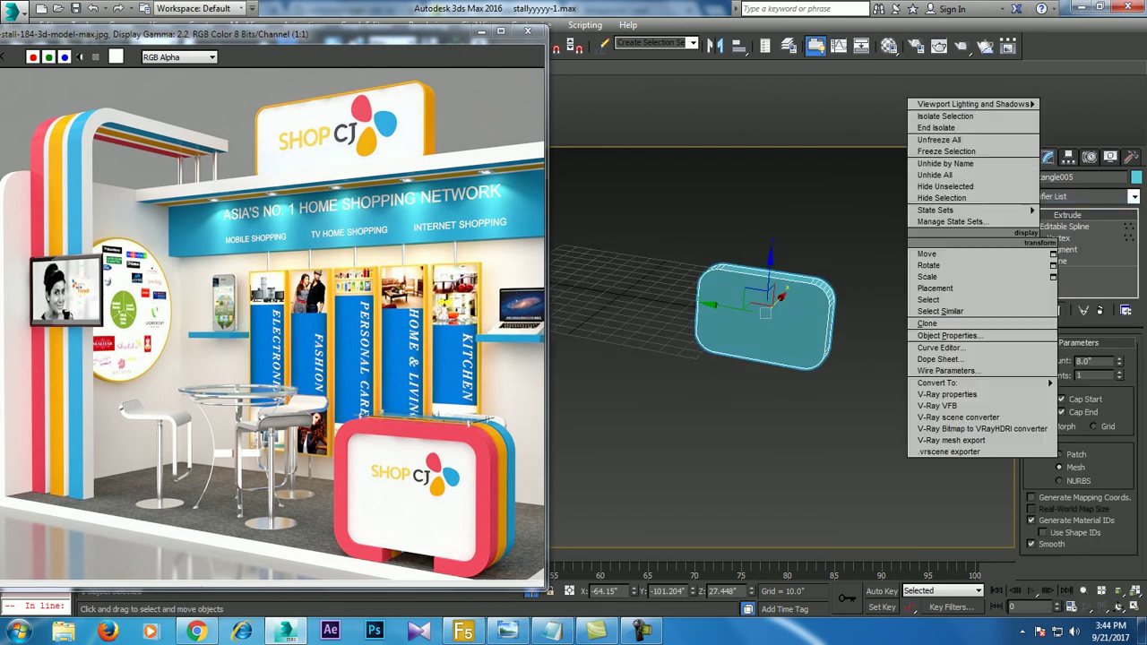
{"action": "left_click", "coordinate": [935, 127]}
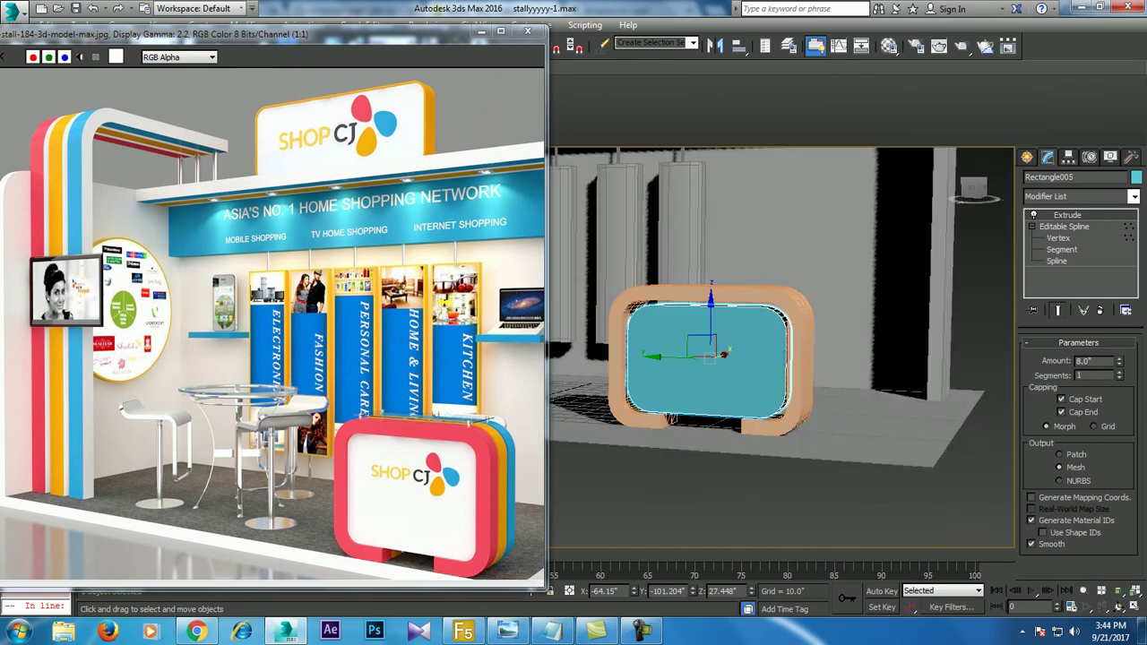
- Scale the inner rounded panel in the Top view to fit the counter outline
{"action": "key", "text": "alt+w"}
{"action": "key", "text": "alt+w"}
{"action": "key", "text": "z"}
{"action": "key", "text": "r"}
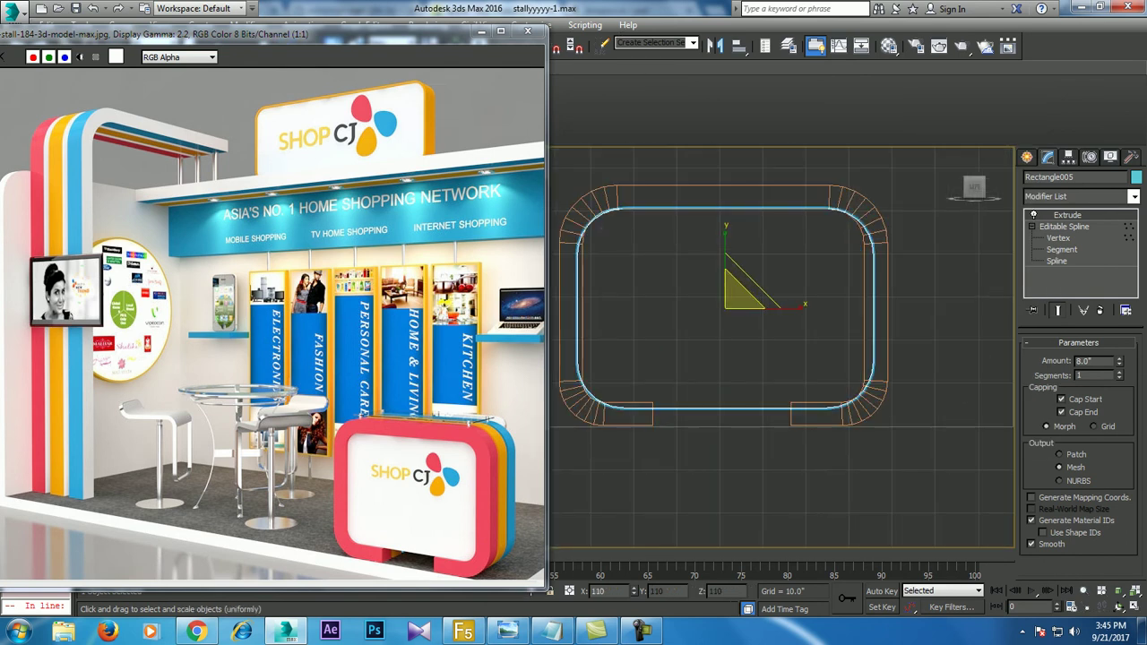
{"action": "key", "text": "w"}
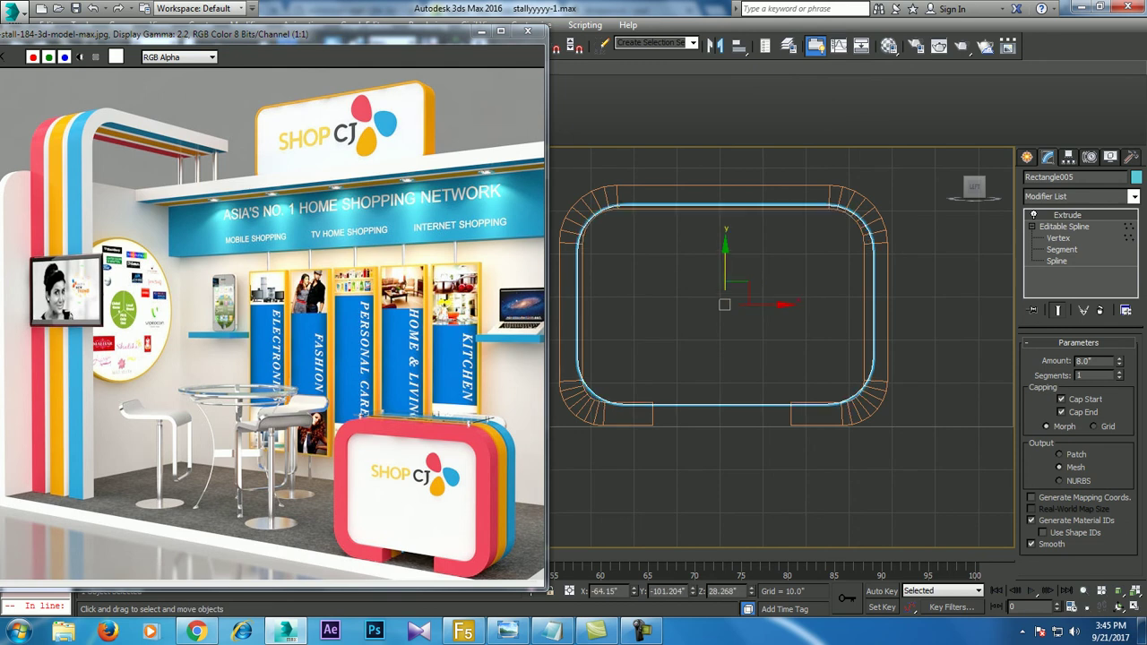
{"action": "key", "text": "1"}
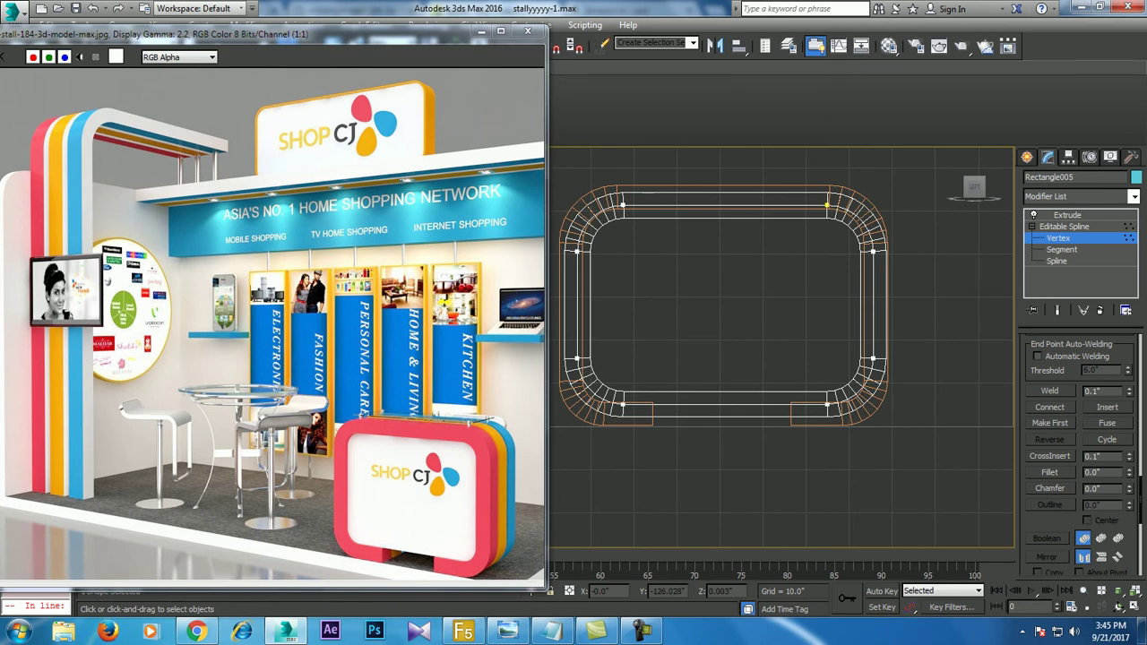
{"action": "key", "text": "alt+w"}
{"action": "key", "text": "alt+w"}
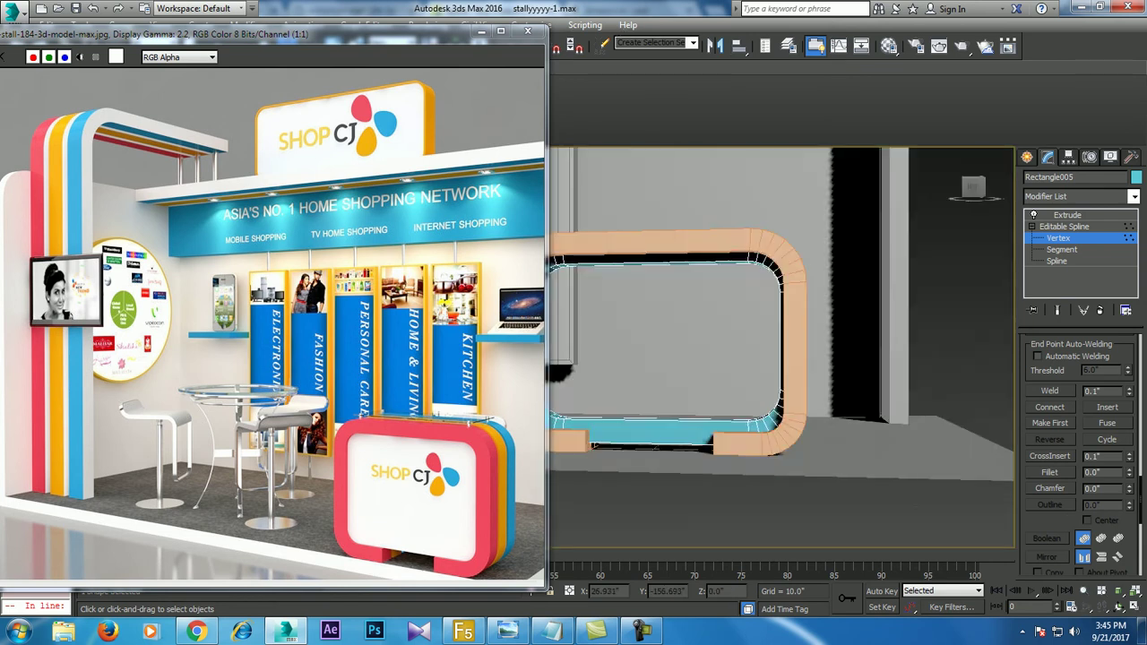
- Return to the Extrude level and nudge the counter frame slightly right
{"action": "left_click", "coordinate": [1066, 215]}
{"action": "key", "text": "w"}
{"action": "key", "text": "z"}
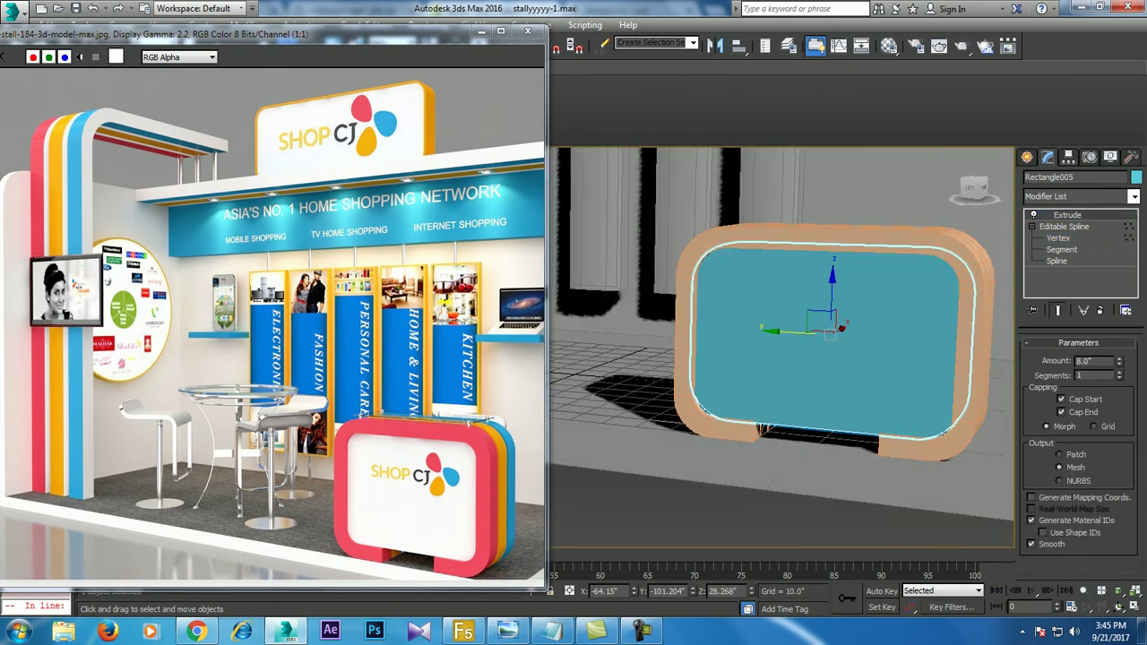
{"action": "key", "text": "ctrl+d"}
{"action": "scroll", "coordinate": [781, 347], "scroll_direction": "down", "scroll_amount": 3}
{"action": "middle_click_drag", "start_coordinate": [780, 358], "coordinate": [690, 349], "text": "alt"}
{"action": "key", "text": "ctrl+z"}
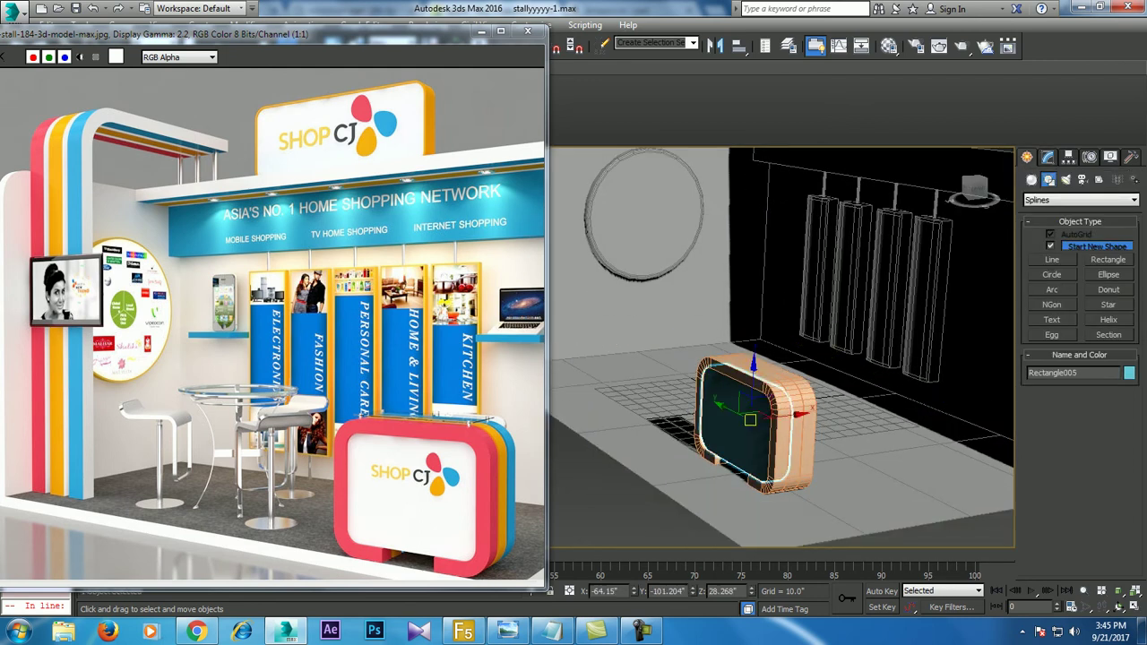
{"action": "left_click_drag", "start_coordinate": [750, 420], "coordinate": [753, 418], "text": "shift"}
- Colour all 22 scene objects the same plain grey
{"action": "key", "text": "ctrl+a"}
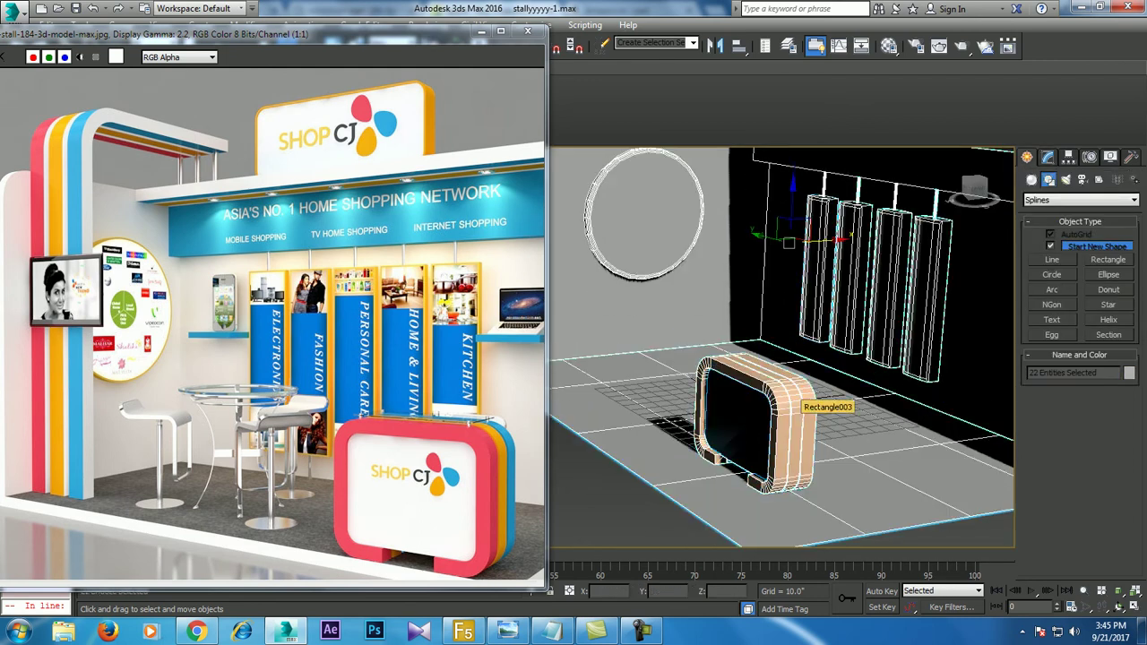
{"action": "left_click", "coordinate": [1129, 373]}
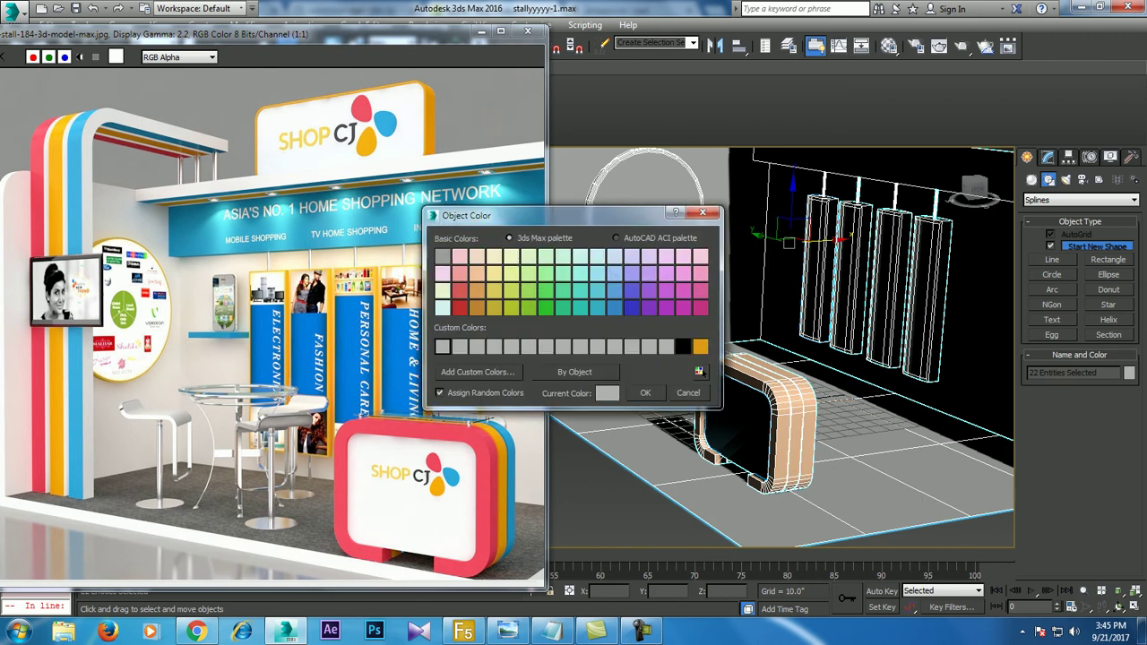
{"action": "left_click", "coordinate": [645, 393]}
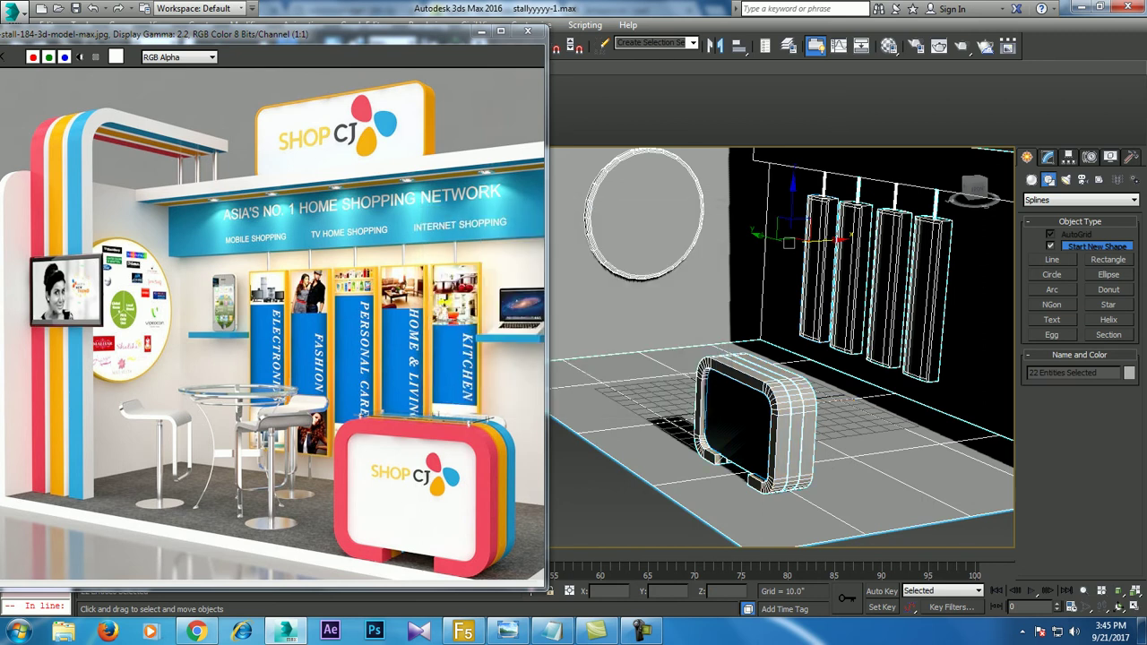
- Select the outer counter shape, Rectangle005, and non-uniformly scale it wider along X
{"action": "key", "text": "ctrl+d"}
{"action": "mouse_move", "coordinate": [779, 350]}
{"action": "middle_mouse_down", "text": "alt"}
{"action": "mouse_move", "coordinate": [852, 287]}
{"action": "mouse_move", "coordinate": [743, 350]}
{"action": "middle_mouse_up", "text": "alt"}
{"action": "left_click", "coordinate": [595, 448]}
{"action": "left_click", "coordinate": [646, 466], "text": "ctrl"}
{"action": "left_click", "coordinate": [628, 484], "text": "ctrl"}
{"action": "key", "text": "r"}
{"action": "mouse_move", "coordinate": [762, 358]}
{"action": "middle_mouse_down", "text": "alt"}
{"action": "mouse_move", "coordinate": [789, 350]}
{"action": "mouse_move", "coordinate": [744, 358]}
{"action": "mouse_move", "coordinate": [788, 359]}
{"action": "middle_mouse_up", "text": "alt"}
{"action": "key", "text": "w"}
{"action": "left_click", "coordinate": [616, 448]}
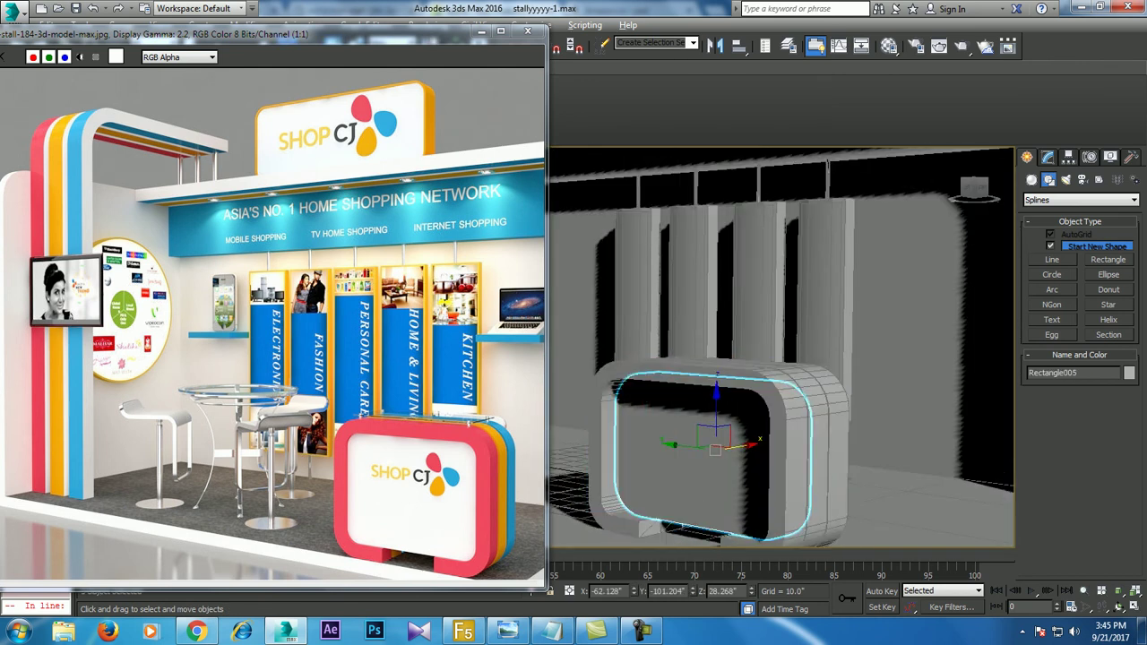
{"action": "middle_click_drag", "start_coordinate": [715, 448], "coordinate": [719, 448], "text": "alt"}
{"action": "key", "text": "r"}
{"action": "key", "text": "r"}
{"action": "left_click_drag", "start_coordinate": [719, 449], "coordinate": [618, 459]}
{"action": "key", "text": "r"}
{"action": "mouse_move", "coordinate": [625, 460]}
{"action": "middle_mouse_down", "text": "alt"}
{"action": "mouse_move", "coordinate": [745, 359]}
{"action": "mouse_move", "coordinate": [737, 464]}
{"action": "middle_mouse_up", "text": "alt"}
- Maximize the Top wireframe view and pan it to centre the counter
{"action": "scroll", "coordinate": [736, 464], "scroll_direction": "down", "scroll_amount": 5}
{"action": "key", "text": "w"}
{"action": "scroll", "coordinate": [737, 464], "scroll_direction": "up", "scroll_amount": 4}
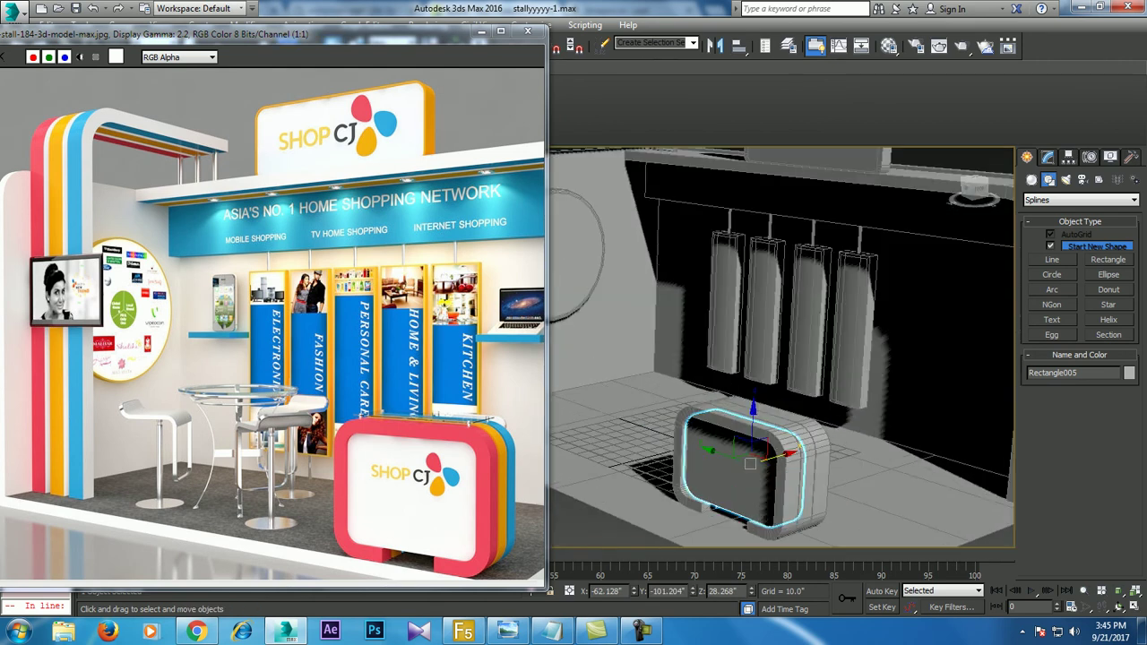
{"action": "key", "text": "ctrl+d"}
{"action": "middle_click_drag", "start_coordinate": [737, 464], "coordinate": [757, 430], "text": "alt"}
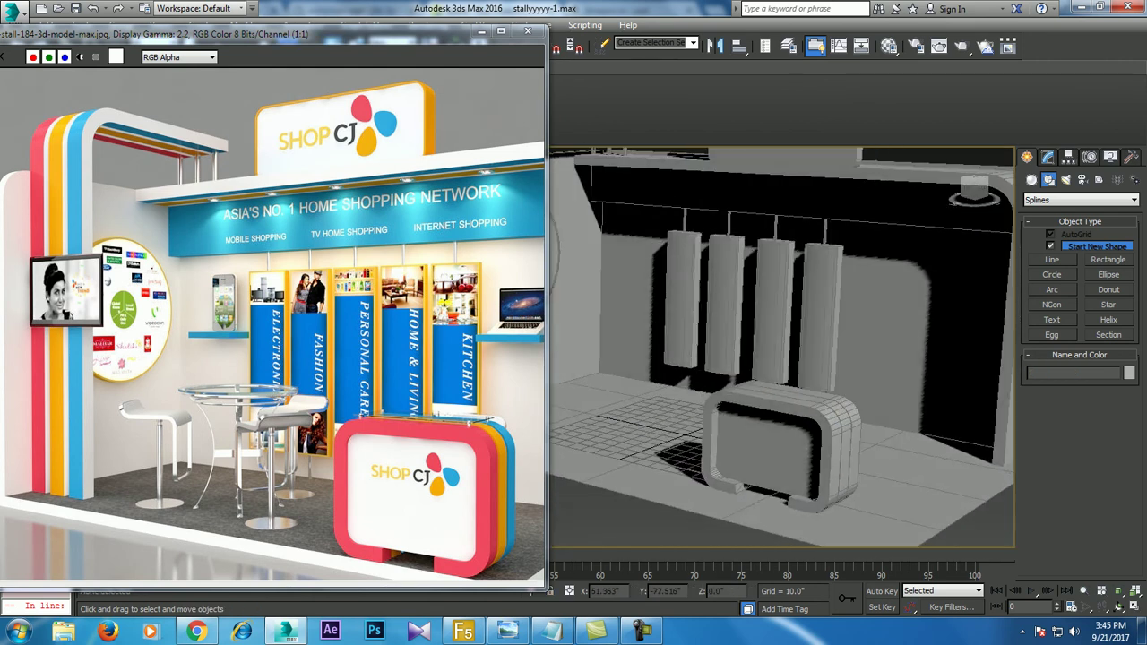
{"action": "key", "text": "f"}
{"action": "key", "text": "p"}
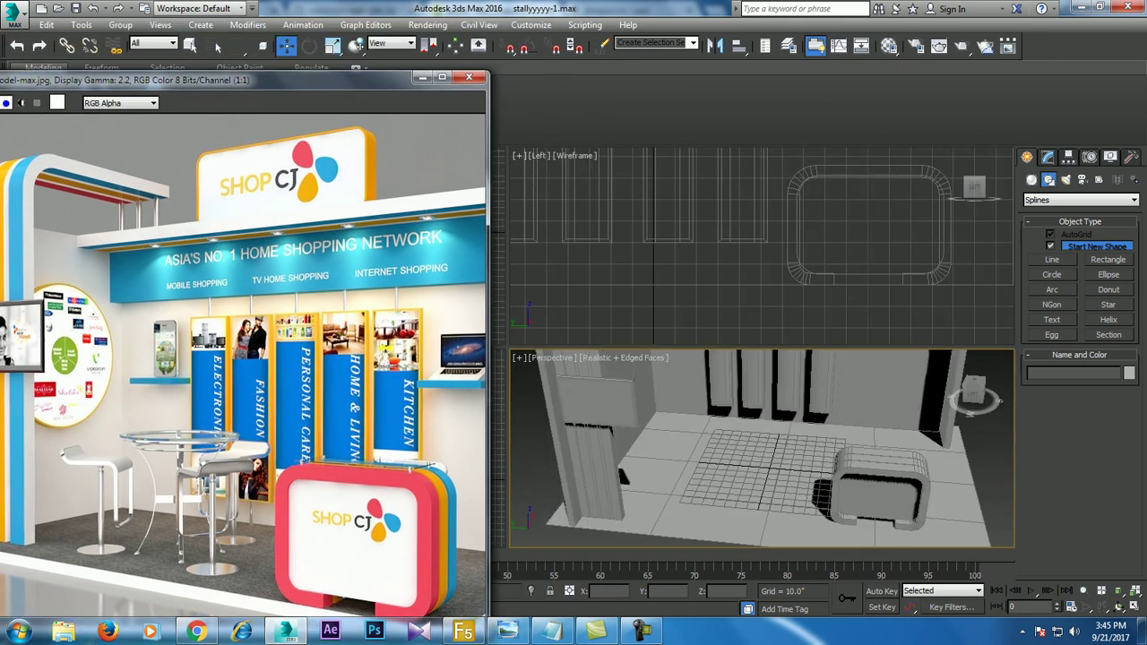
{"action": "left_click_drag", "start_coordinate": [269, 32], "coordinate": [172, 112]}
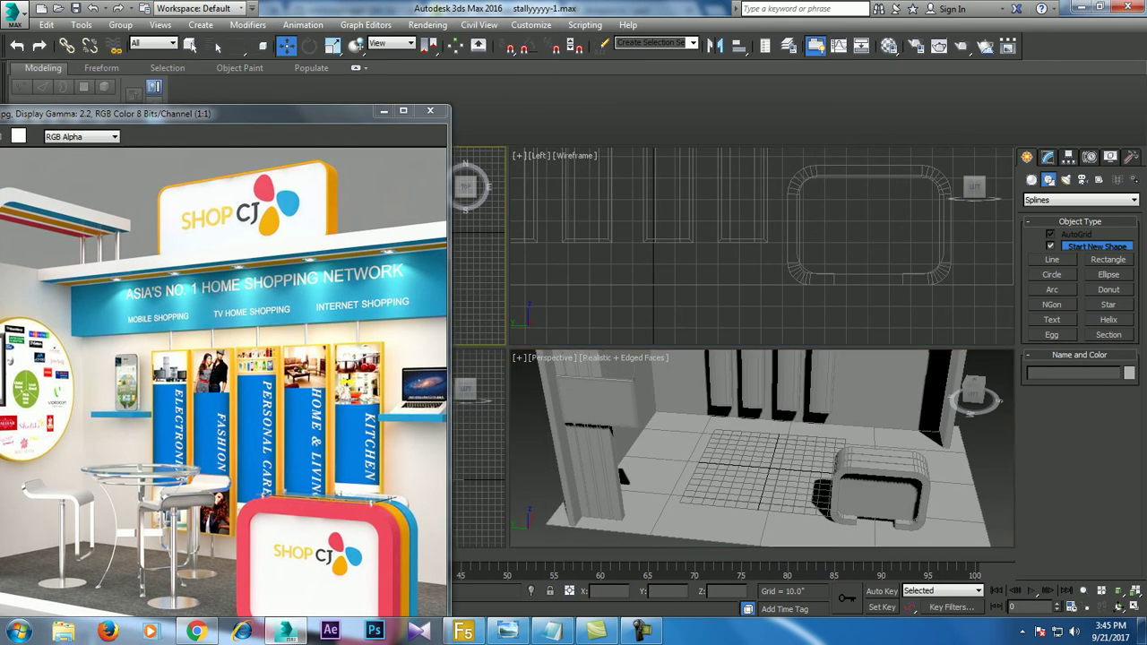
{"action": "key", "text": "alt+w"}
{"action": "scroll", "coordinate": [690, 350], "scroll_direction": "up", "scroll_amount": 5}
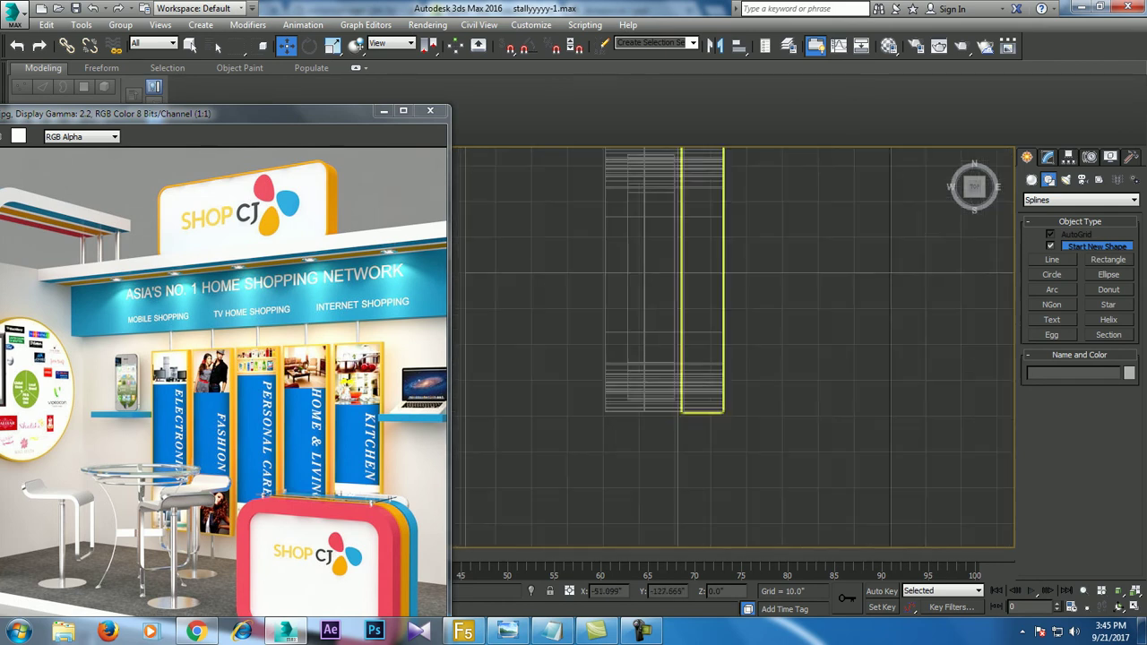
{"action": "middle_click_drag", "start_coordinate": [690, 349], "coordinate": [742, 448]}
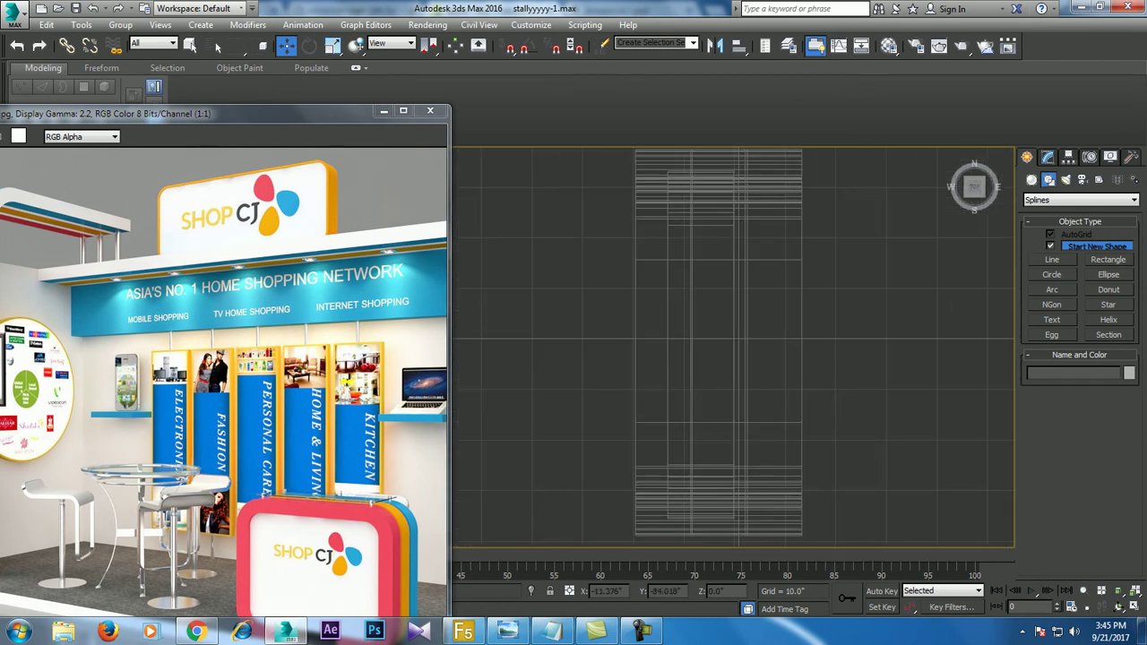
- Draw a box over the counter in the Top view
{"action": "left_click", "coordinate": [1032, 179]}
{"action": "left_click", "coordinate": [1051, 247]}
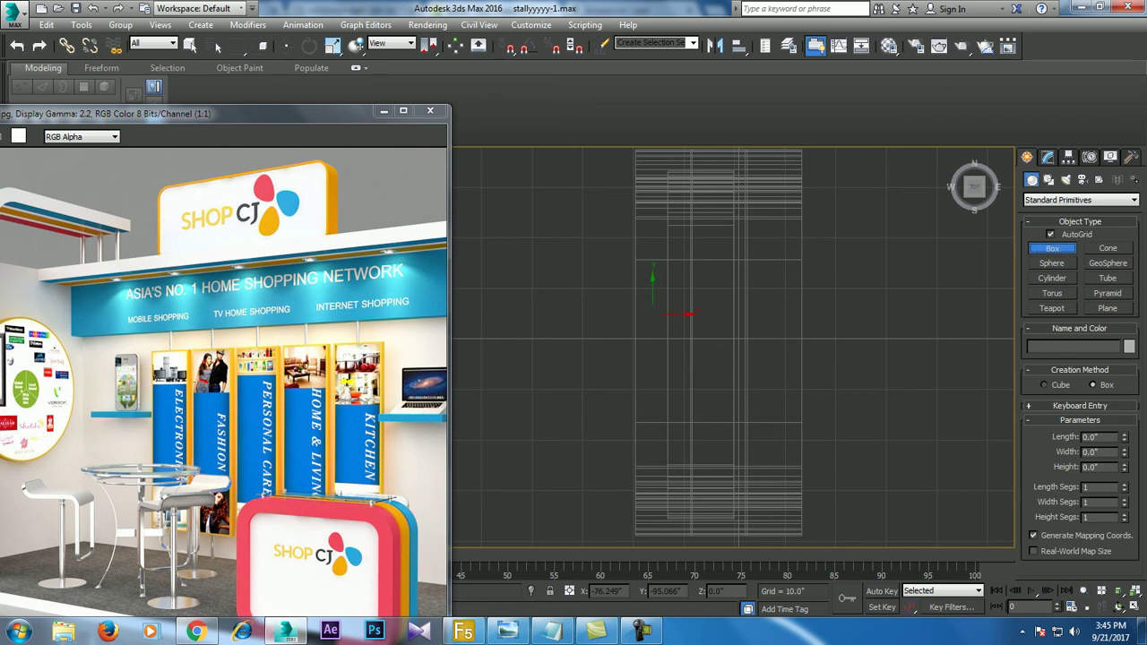
{"action": "scroll", "coordinate": [717, 314], "scroll_direction": "down", "scroll_amount": 2}
{"action": "left_click_drag", "start_coordinate": [663, 229], "coordinate": [766, 436]}
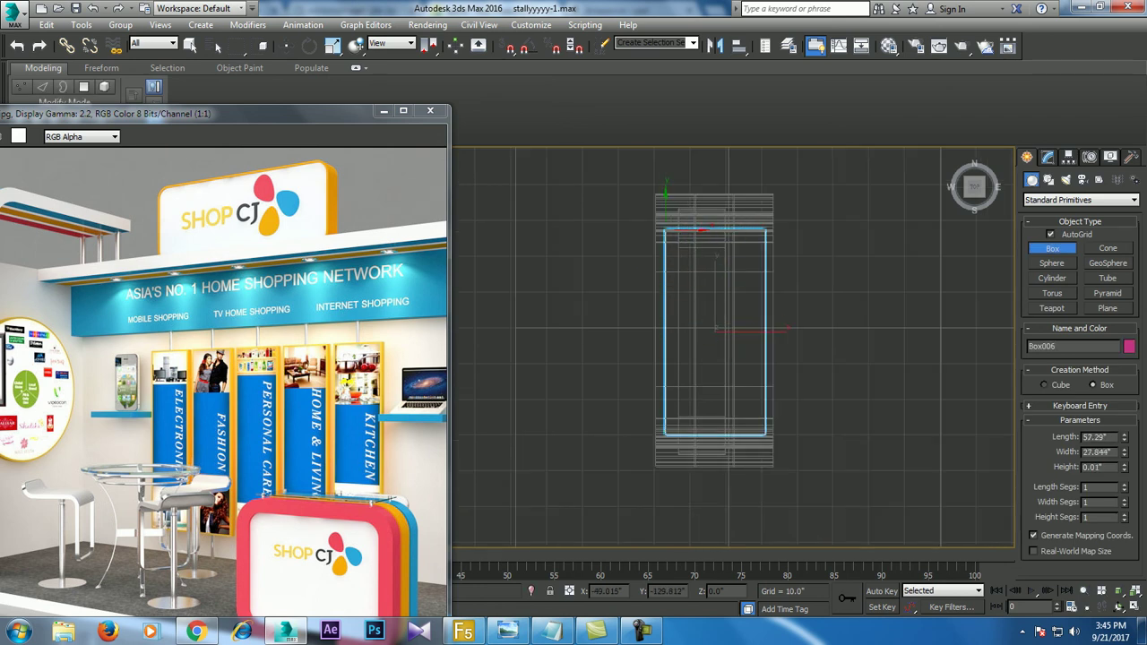
- Raise the new box in Z up to the top of the counter
{"action": "key", "text": "alt+w"}
{"action": "scroll", "coordinate": [730, 349], "scroll_direction": "up", "scroll_amount": 3}
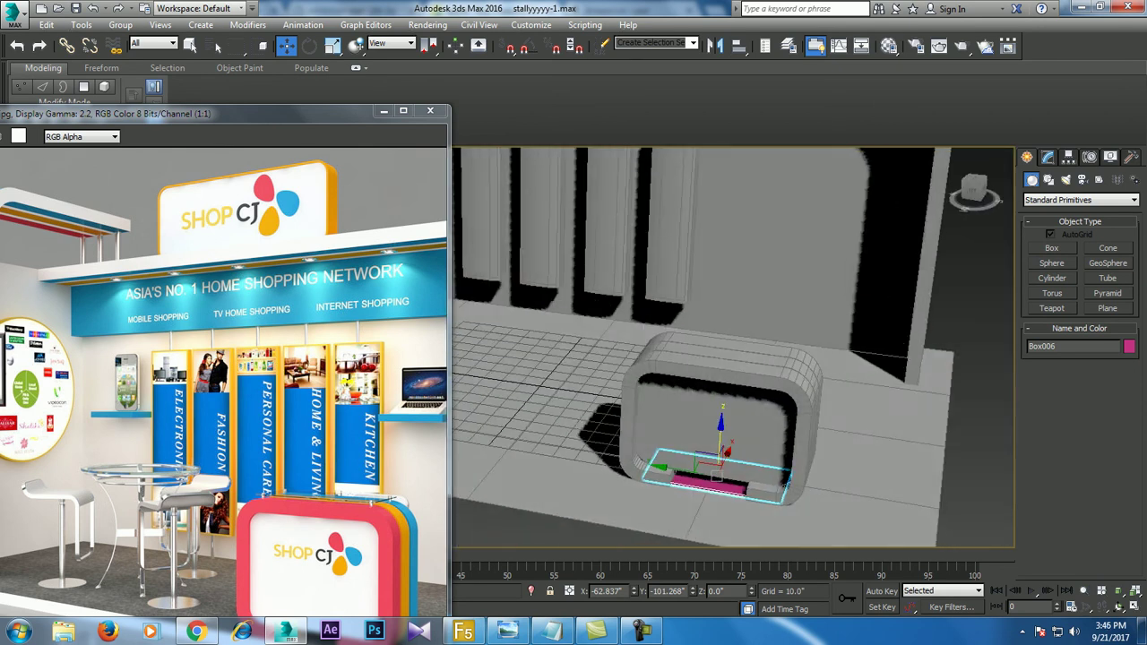
{"action": "key", "text": "w"}
{"action": "left_click_drag", "start_coordinate": [720, 431], "coordinate": [724, 292]}
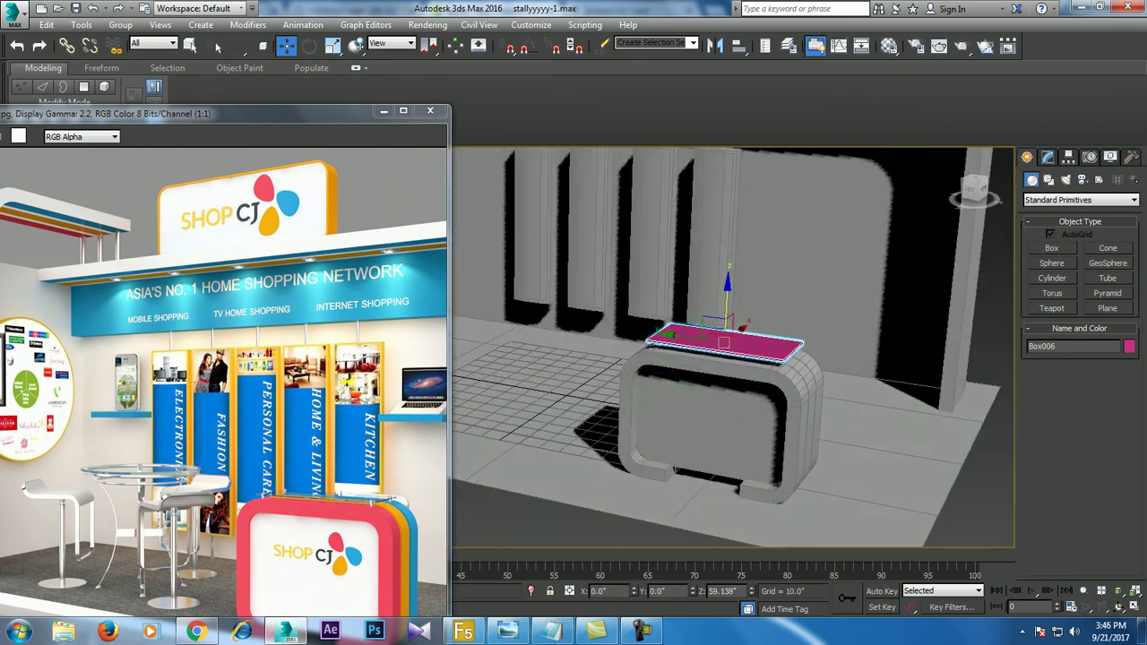
{"action": "scroll", "coordinate": [726, 340], "scroll_direction": "up", "scroll_amount": 3}
{"action": "scroll", "coordinate": [726, 332], "scroll_direction": "up", "scroll_amount": 3}
{"action": "scroll", "coordinate": [726, 322], "scroll_direction": "up", "scroll_amount": 2}
{"action": "scroll", "coordinate": [717, 315], "scroll_direction": "up", "scroll_amount": 2}
- Lower the box slightly so it rests exactly on the counter as a countertop
{"action": "middle_click_drag", "start_coordinate": [717, 316], "coordinate": [739, 316], "text": "alt"}
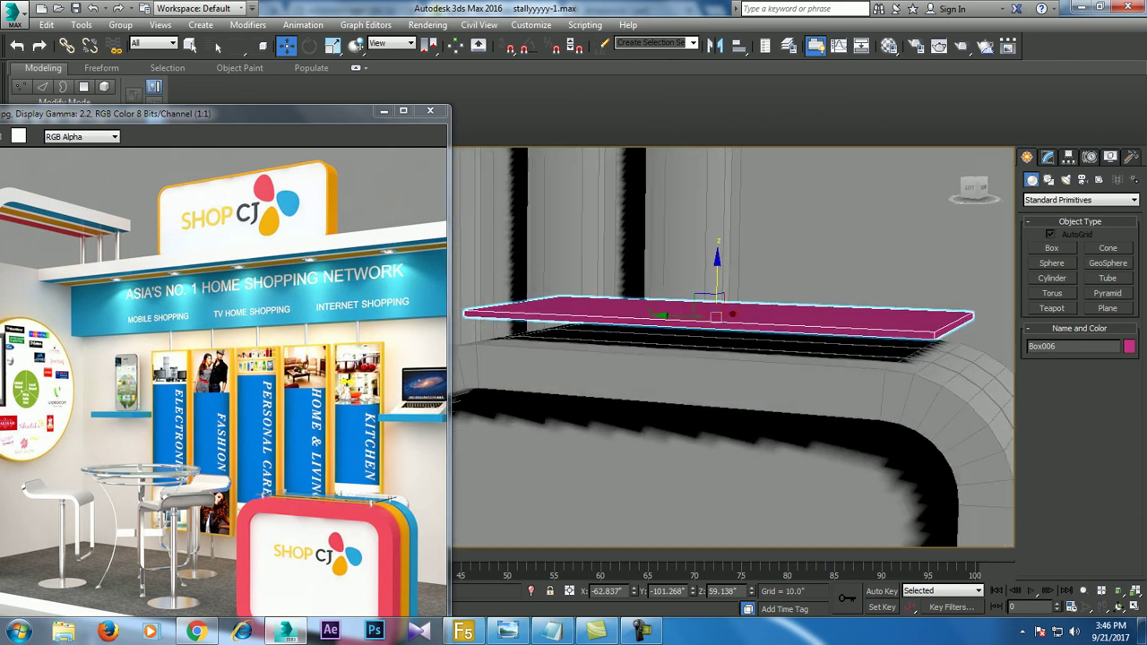
{"action": "left_click_drag", "start_coordinate": [717, 269], "coordinate": [717, 281]}
{"action": "key", "text": "r"}
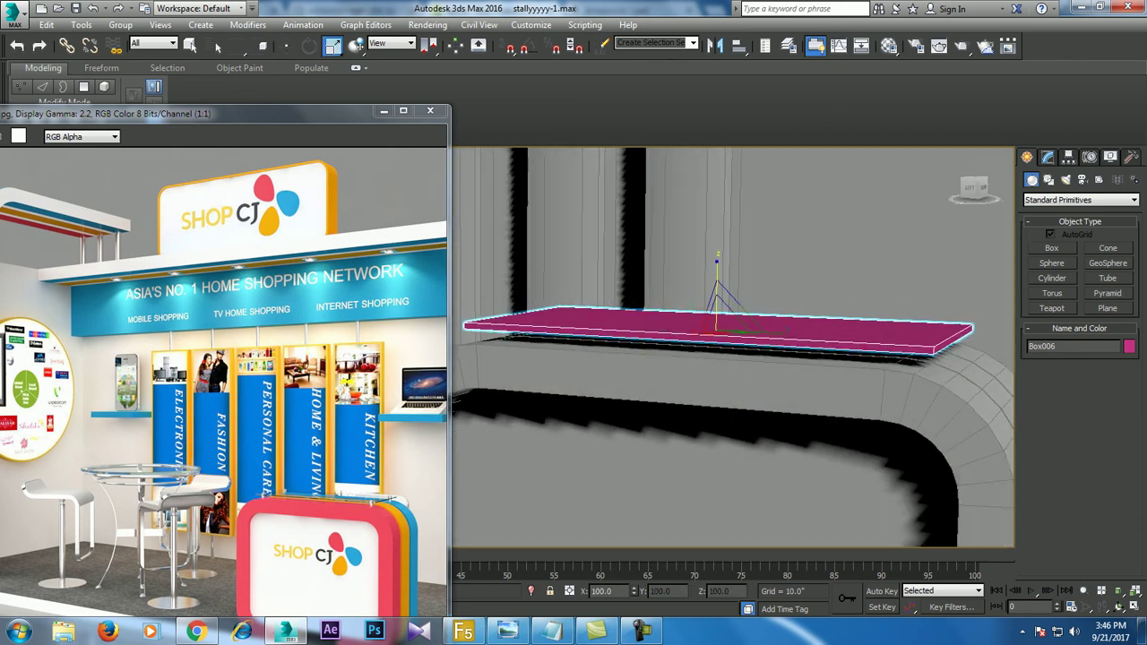
{"action": "key", "text": "w"}
{"action": "key", "text": "alt+w"}
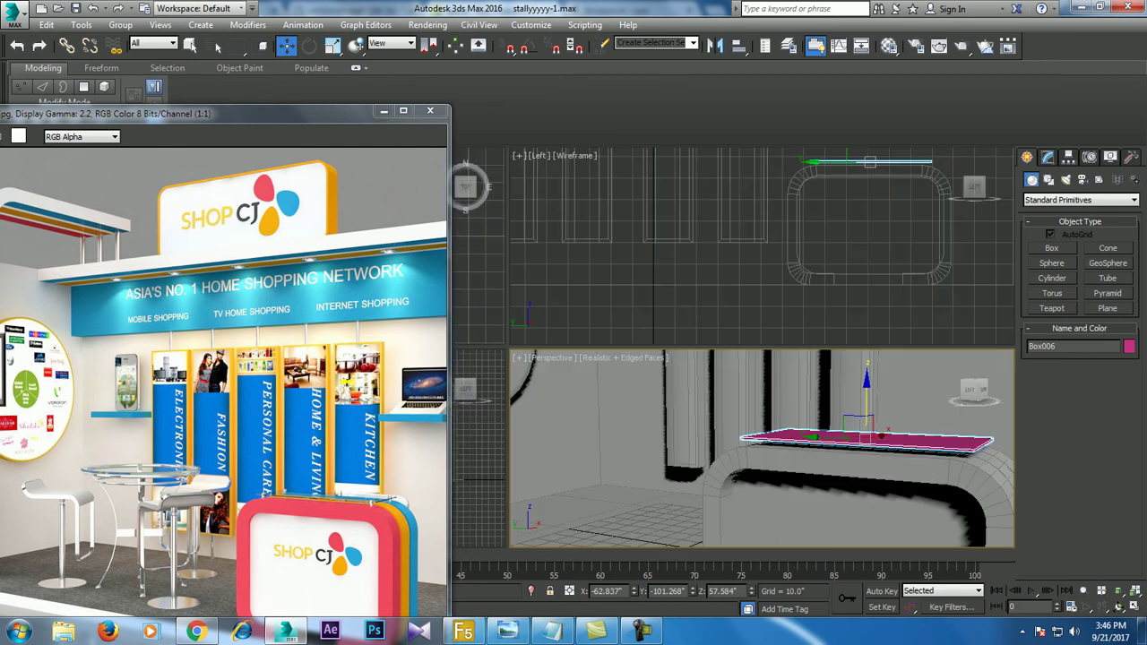
{"action": "key", "text": "ctrl+d"}
{"action": "key", "text": "alt+w"}
- Draw a small cylinder in the Top view as a counter leg
{"action": "key", "text": "t"}
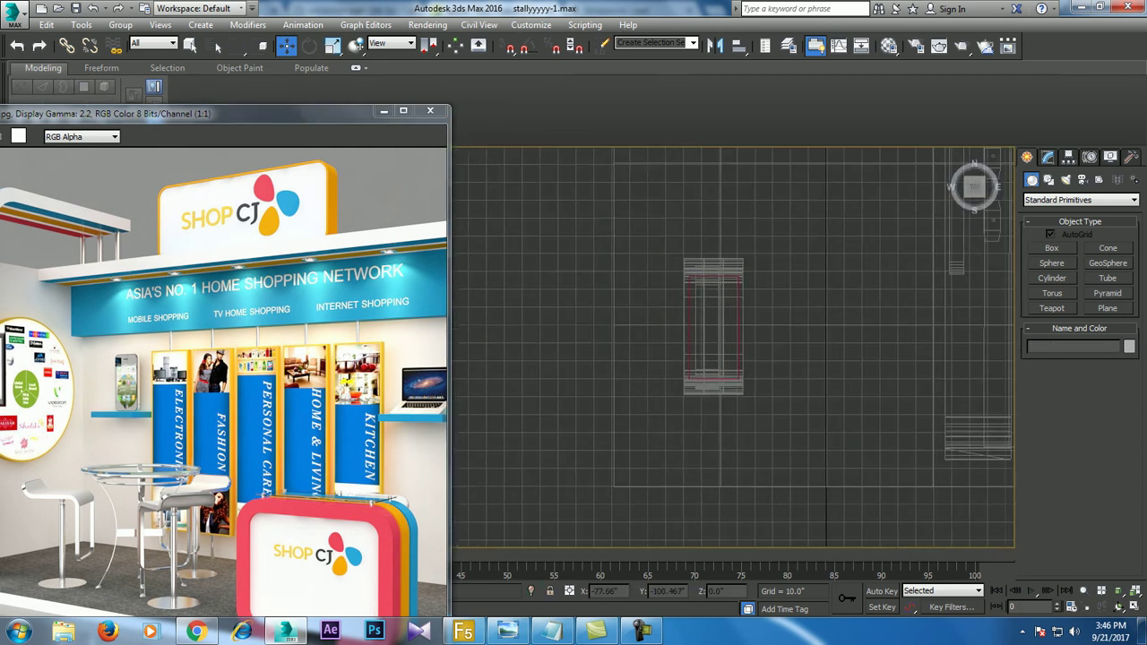
{"action": "key", "text": "z"}
{"action": "left_click", "coordinate": [1052, 277]}
{"action": "scroll", "coordinate": [733, 248], "scroll_direction": "up", "scroll_amount": 3}
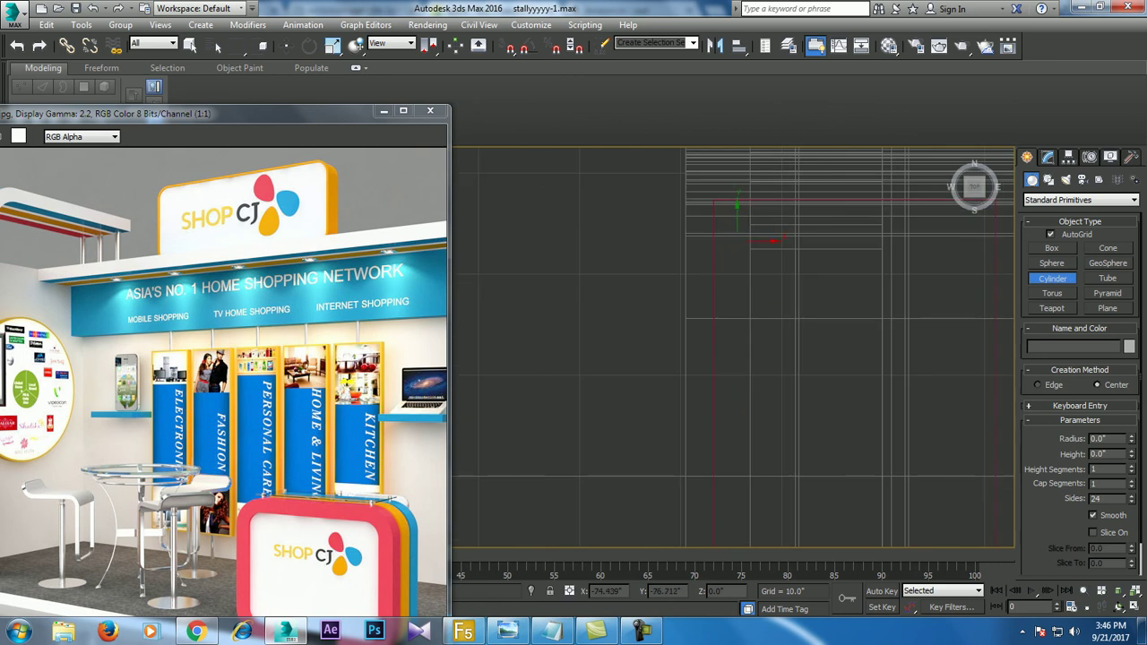
{"action": "left_click_drag", "start_coordinate": [737, 239], "coordinate": [733, 235]}
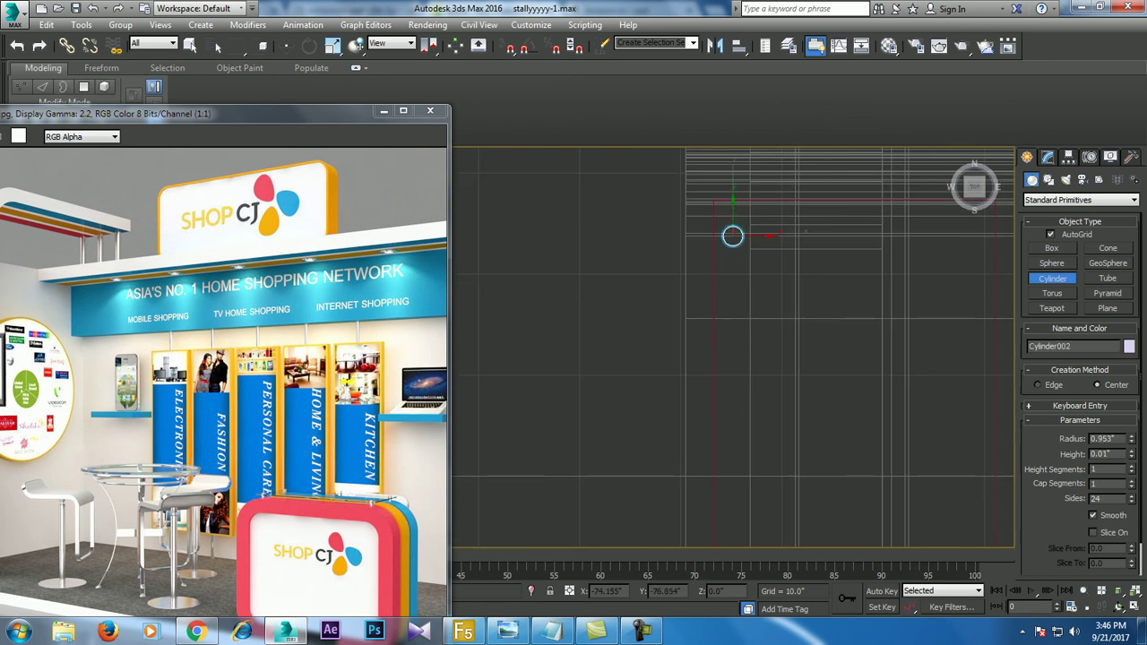
- Lift the cylinder under the pink top and set Height 2.762, Radius 0.833
{"action": "key", "text": "alt+w"}
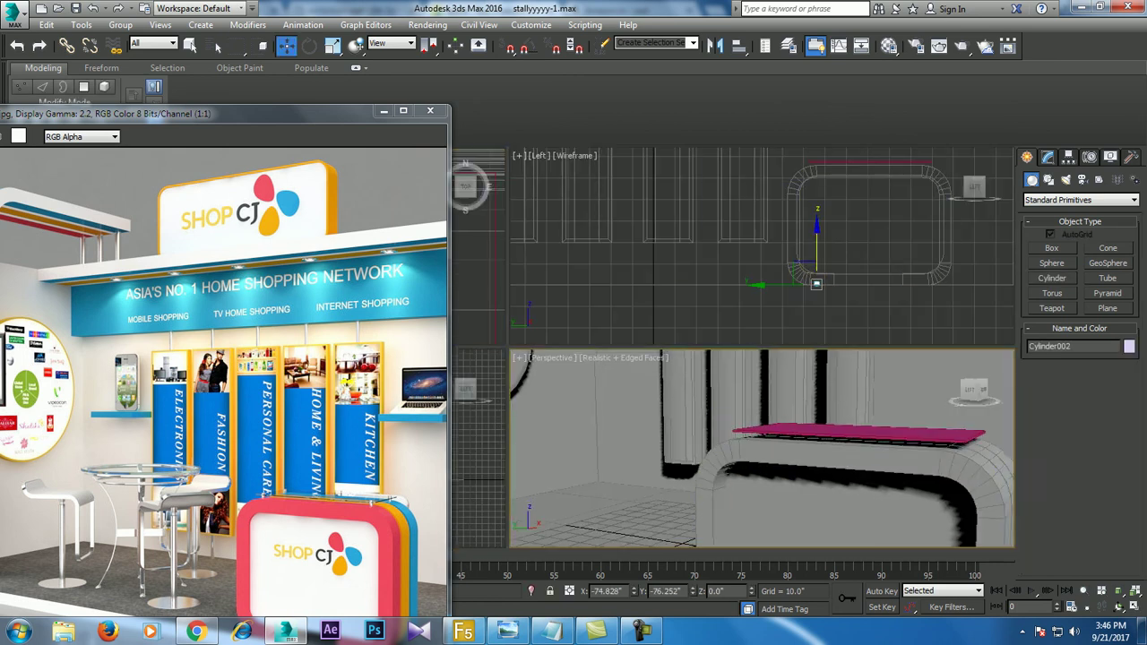
{"action": "key", "text": "alt+w"}
{"action": "scroll", "coordinate": [733, 346], "scroll_direction": "down", "scroll_amount": 3}
{"action": "mouse_move", "coordinate": [671, 502]}
{"action": "left_mouse_down"}
{"action": "mouse_move", "coordinate": [695, 400]}
{"action": "mouse_move", "coordinate": [507, 533]}
{"action": "left_mouse_up"}
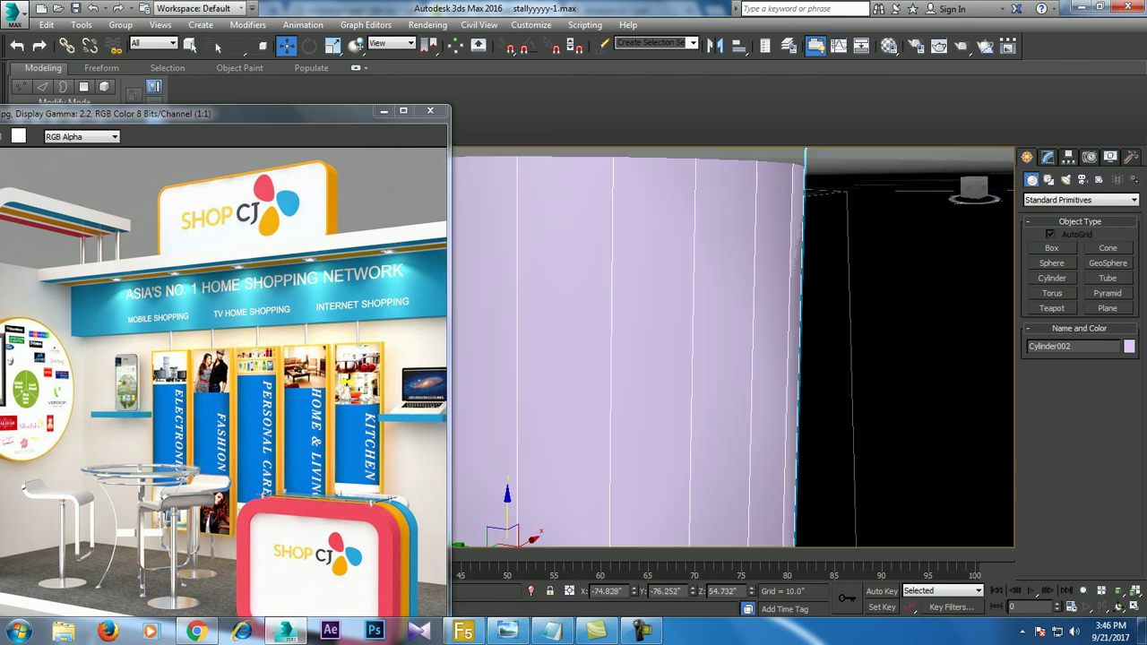
{"action": "key", "text": "z"}
{"action": "scroll", "coordinate": [663, 404], "scroll_direction": "down", "scroll_amount": 2}
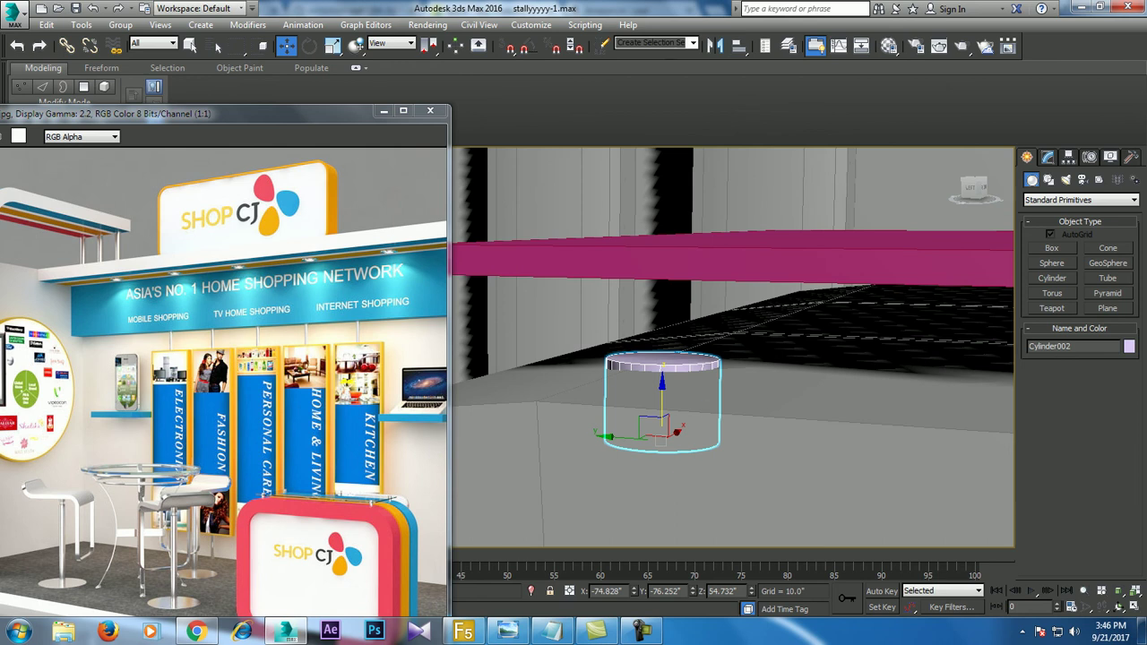
{"action": "left_click_drag", "start_coordinate": [661, 381], "coordinate": [663, 320]}
{"action": "left_click", "coordinate": [1047, 157]}
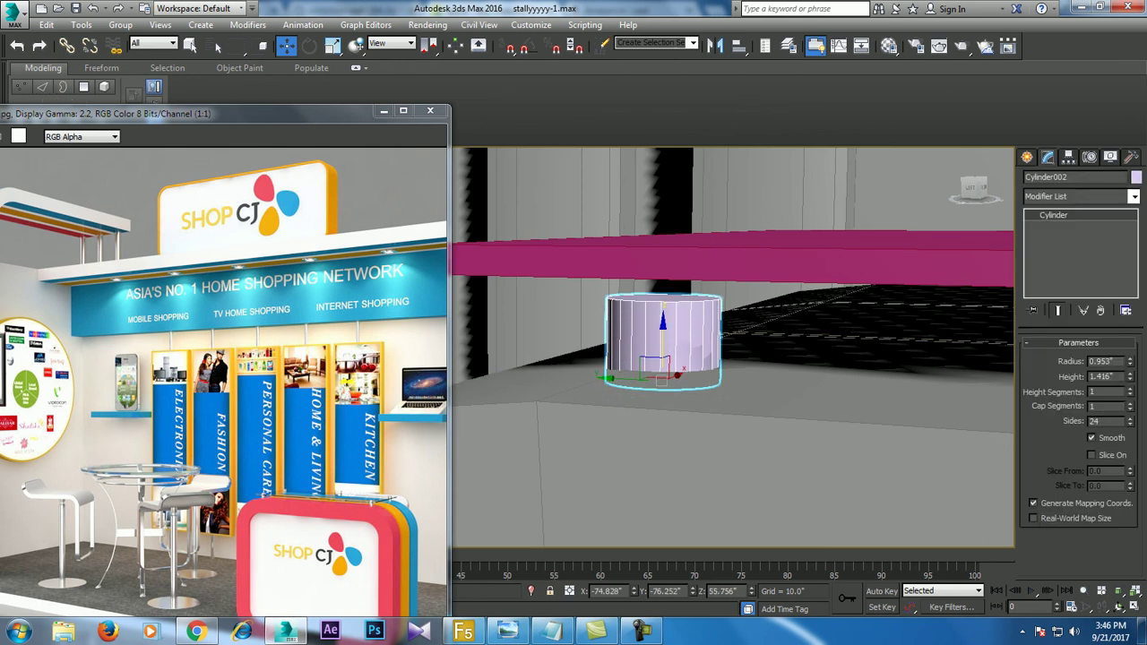
{"action": "left_click_drag", "start_coordinate": [1129, 377], "coordinate": [1129, 341]}
- Shift-drag a copy of the leg along X to the top's other end
{"action": "middle_click_drag", "start_coordinate": [734, 359], "coordinate": [681, 295], "text": "alt"}
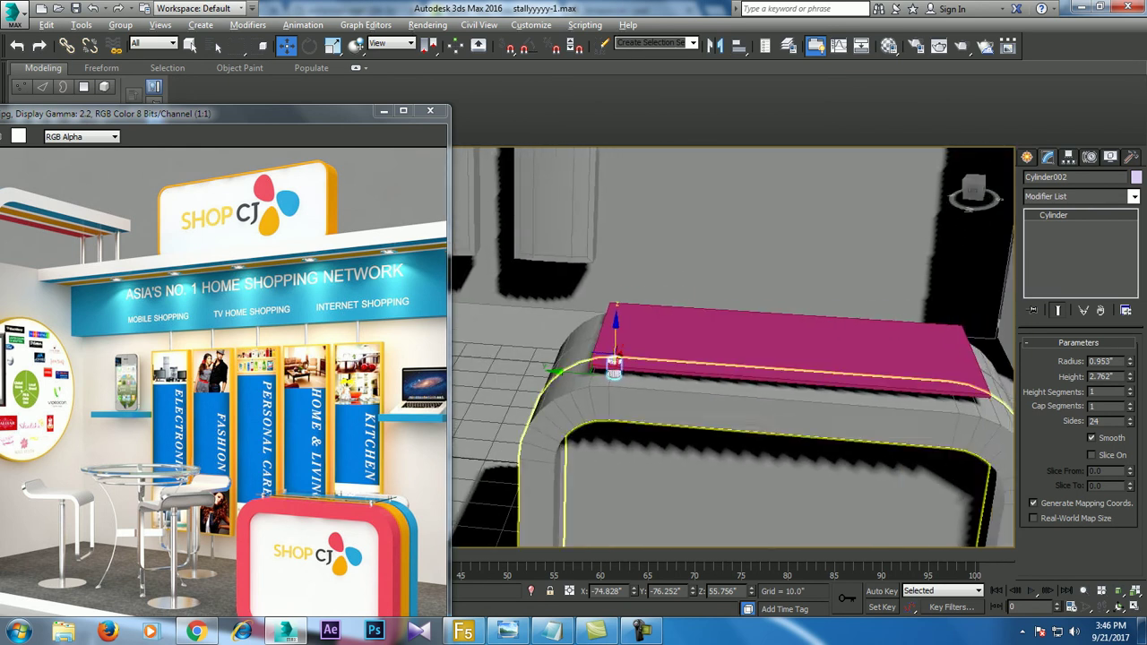
{"action": "middle_click_drag", "start_coordinate": [734, 359], "coordinate": [717, 295], "text": "alt"}
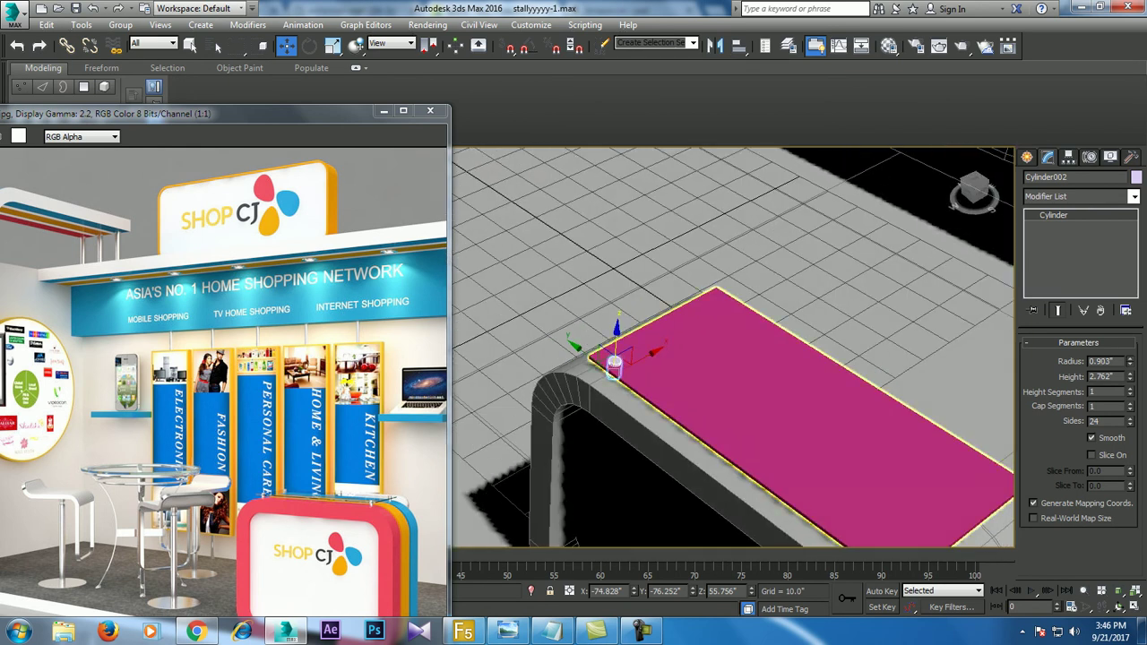
{"action": "scroll", "coordinate": [733, 346], "scroll_direction": "down", "scroll_amount": 2}
{"action": "scroll", "coordinate": [733, 347], "scroll_direction": "down", "scroll_amount": 2}
{"action": "key", "text": "alt+w"}
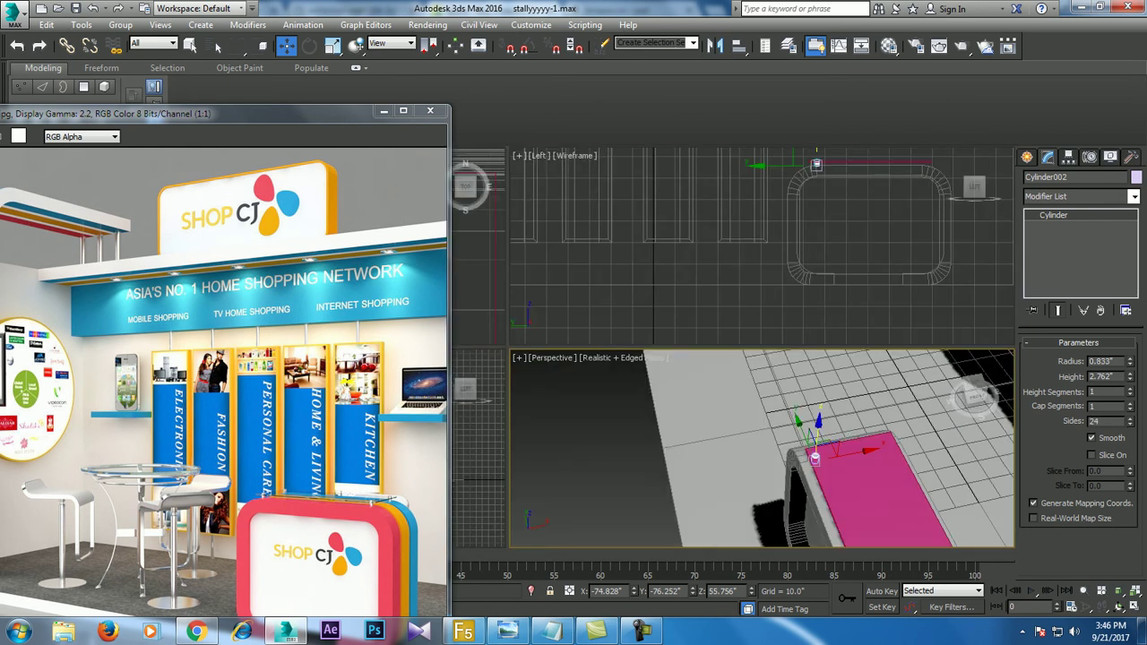
{"action": "key", "text": "t"}
{"action": "key", "text": "alt+w"}
{"action": "left_click_drag", "start_coordinate": [641, 280], "coordinate": [869, 279], "text": "shift"}
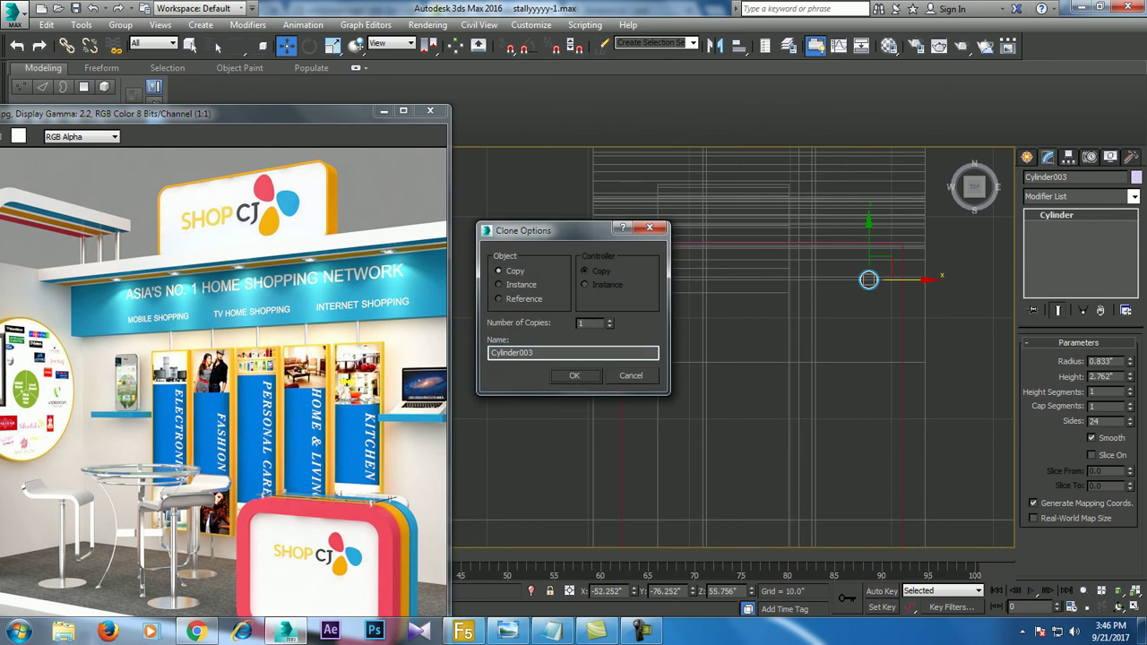
- Copy both legs along Y to the far end, giving four legs at the corners
{"action": "left_click", "coordinate": [574, 374]}
{"action": "left_click", "coordinate": [649, 280], "text": "ctrl"}
{"action": "scroll", "coordinate": [617, 178], "scroll_direction": "down", "scroll_amount": 4}
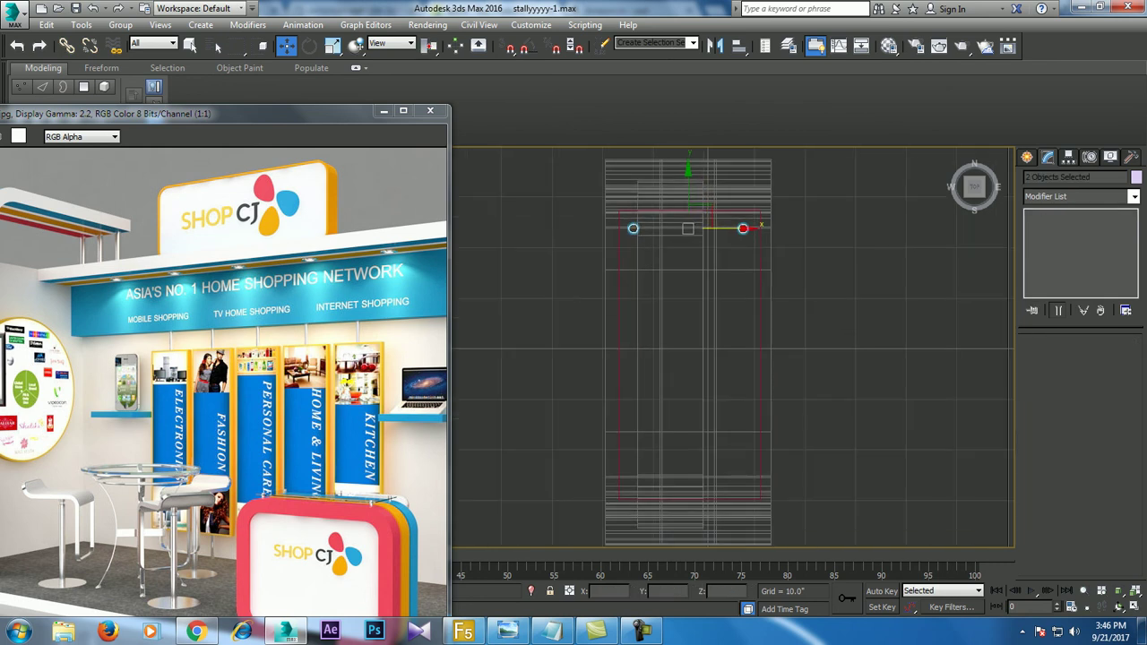
{"action": "left_click_drag", "start_coordinate": [688, 228], "coordinate": [688, 473], "text": "shift"}
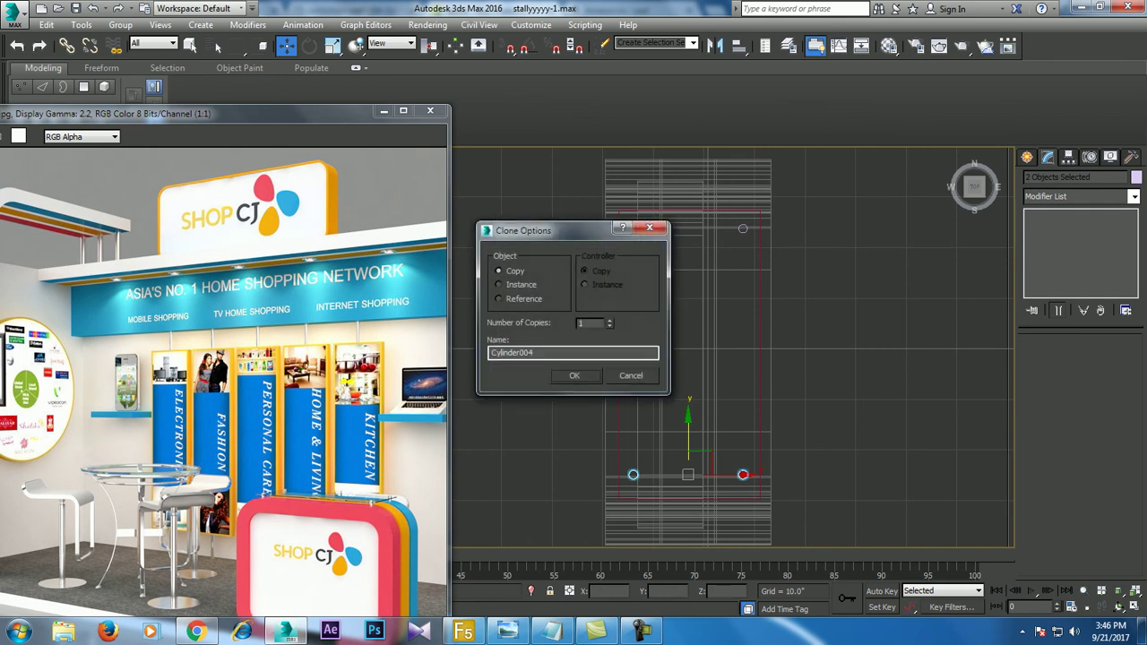
{"action": "left_click", "coordinate": [574, 372]}
- Select all 27 objects in the scene
{"action": "key", "text": "alt+w"}
{"action": "key", "text": "alt+w"}
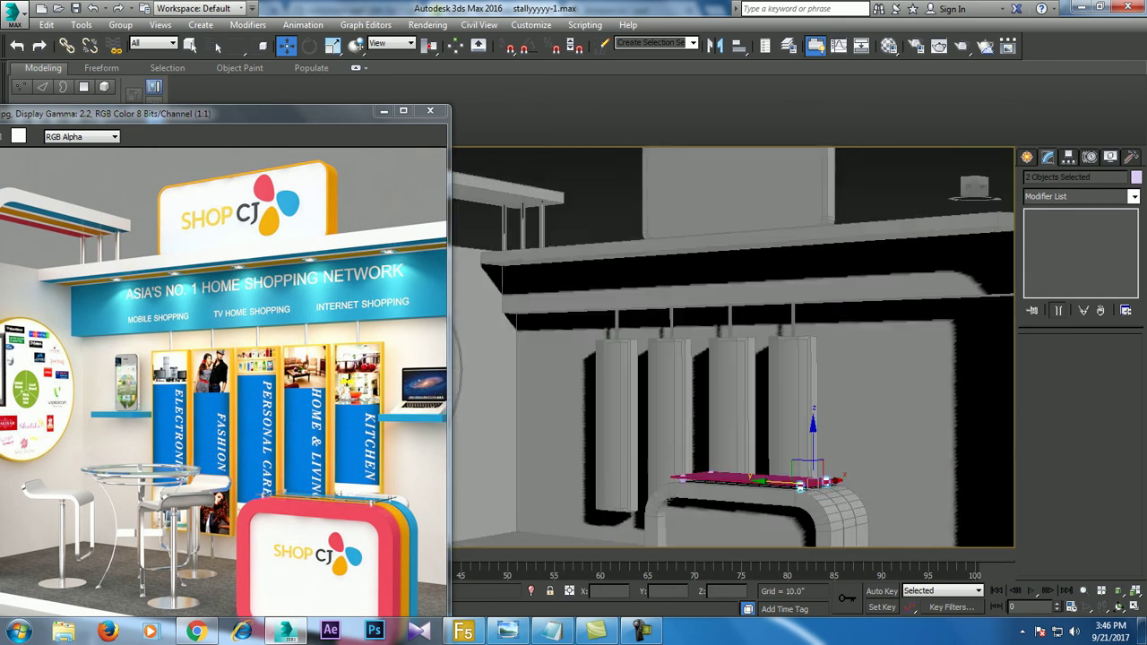
{"action": "middle_click_drag", "start_coordinate": [733, 359], "coordinate": [681, 376], "text": "alt"}
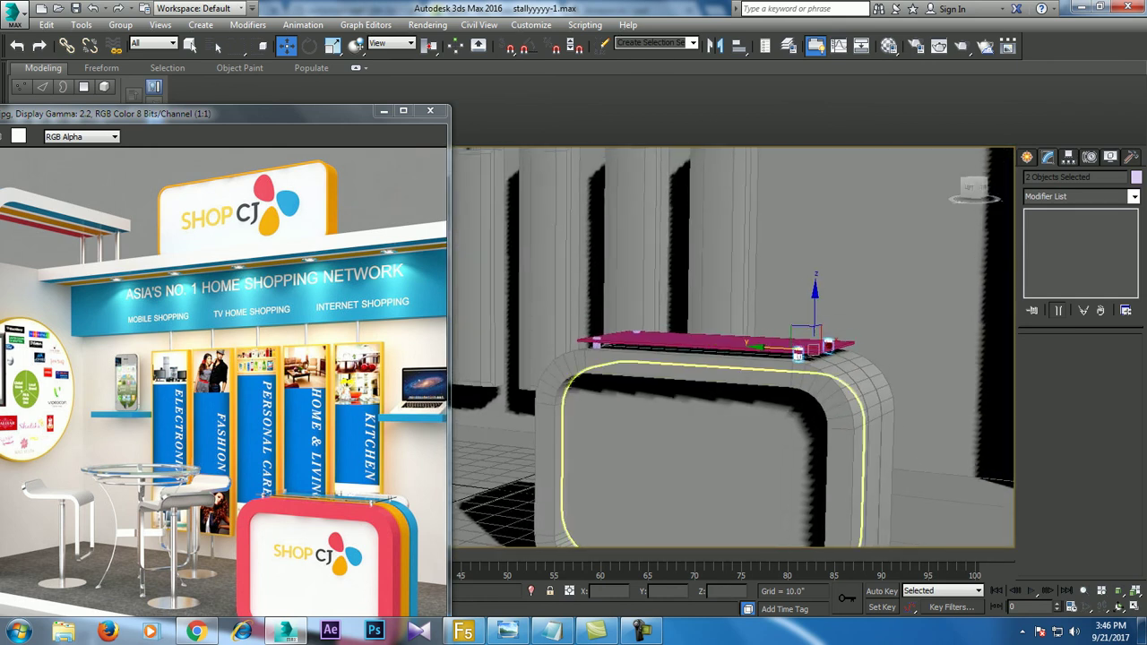
{"action": "key", "text": "ctrl+a"}
- Set the Object Color of all stall objects to grey and turn the view to the back wall
{"action": "left_click", "coordinate": [1136, 177]}
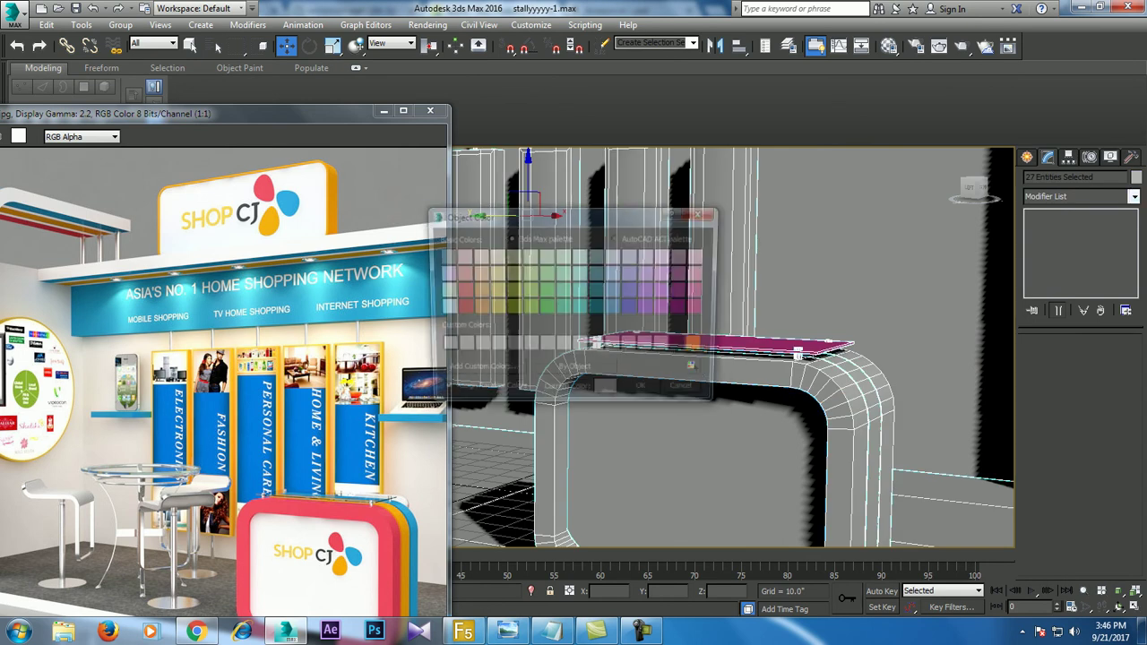
{"action": "left_click", "coordinate": [646, 392]}
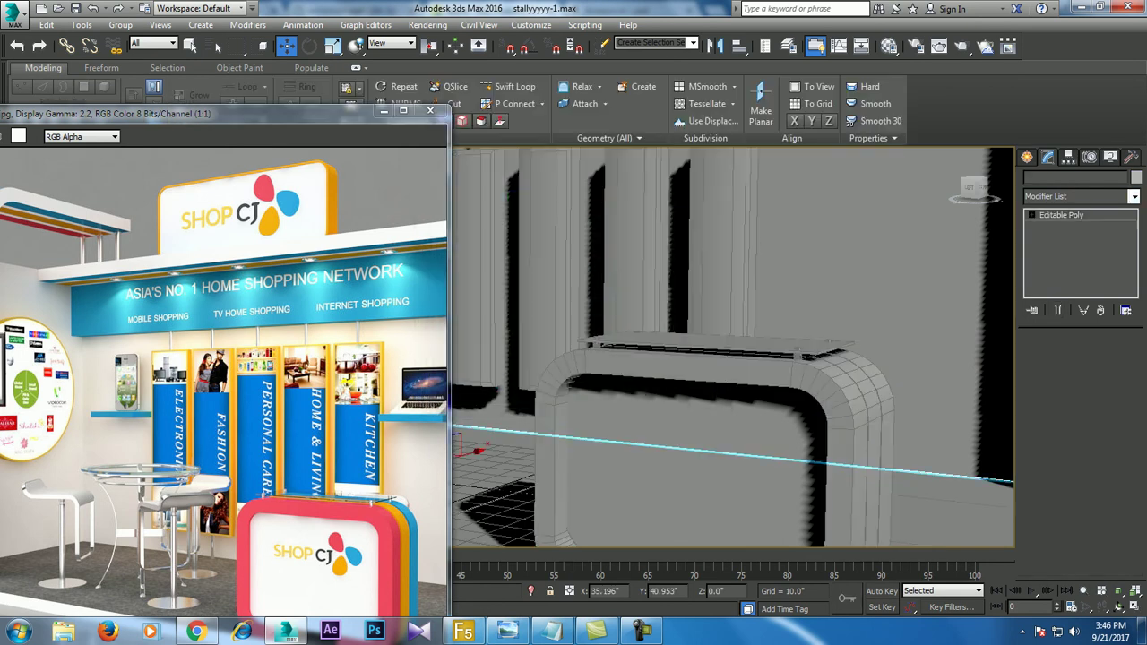
{"action": "middle_click_drag", "start_coordinate": [699, 371], "coordinate": [628, 386], "text": "alt"}
{"action": "key", "text": "z"}
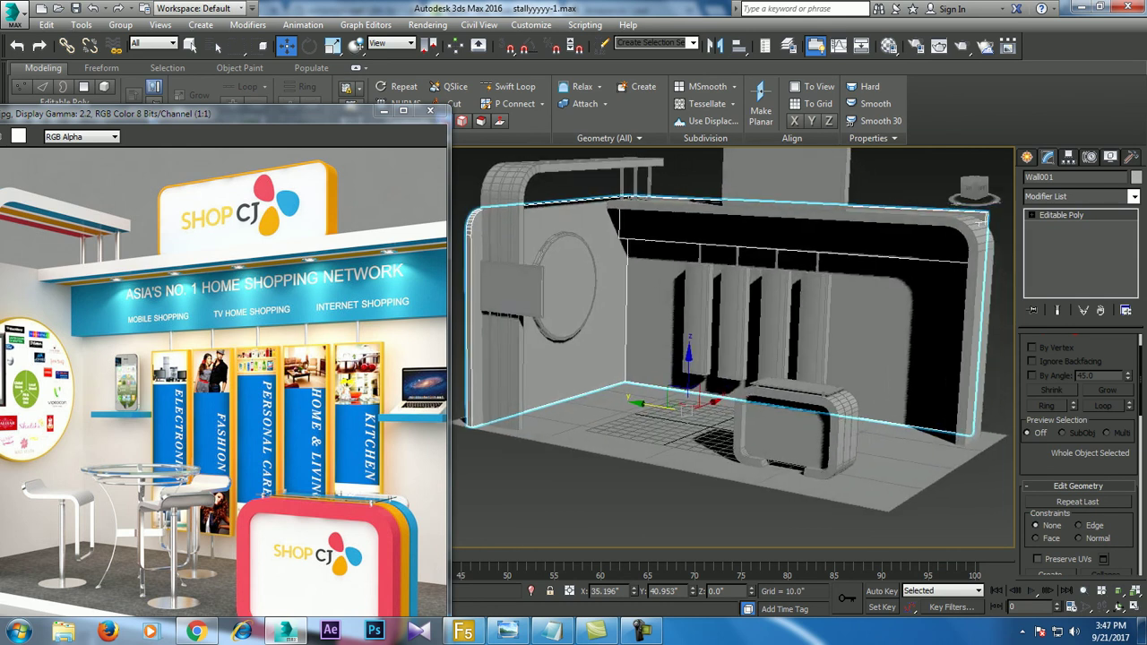
{"action": "middle_click_drag", "start_coordinate": [735, 358], "coordinate": [681, 363], "text": "alt"}
{"action": "scroll", "coordinate": [896, 367], "scroll_direction": "up", "scroll_amount": 2}
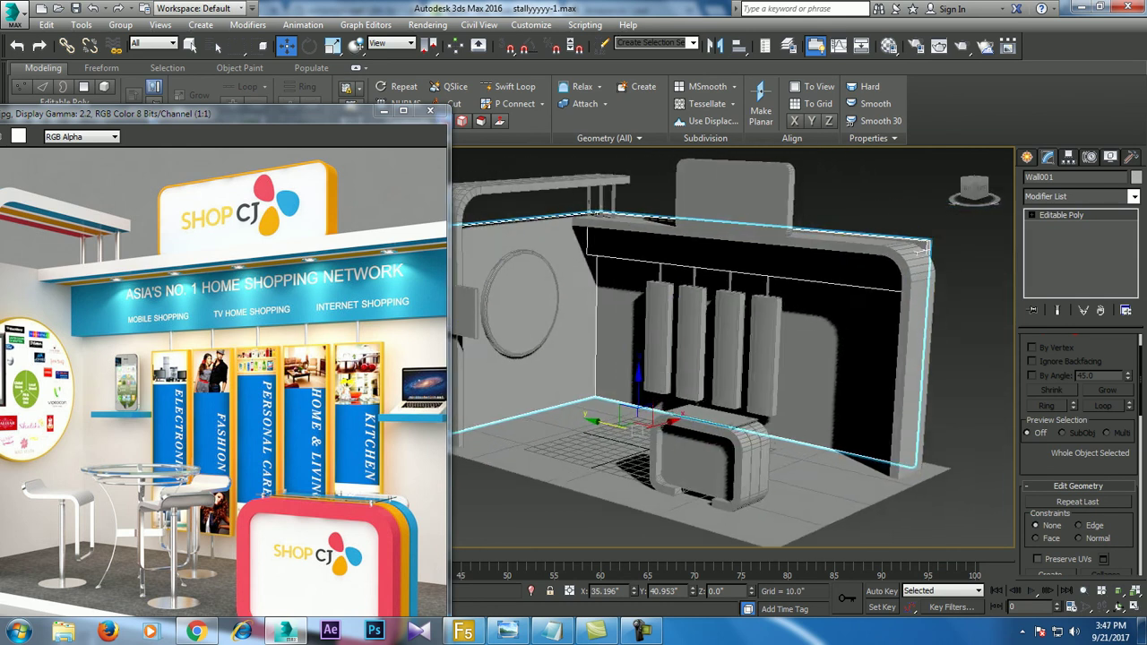
{"action": "scroll", "coordinate": [896, 368], "scroll_direction": "up", "scroll_amount": 2}
{"action": "scroll", "coordinate": [896, 368], "scroll_direction": "up", "scroll_amount": 2}
- Draw a thin shelf box on the back wall with AutoGrid
{"action": "left_click", "coordinate": [1027, 157]}
{"action": "left_click", "coordinate": [1052, 248]}
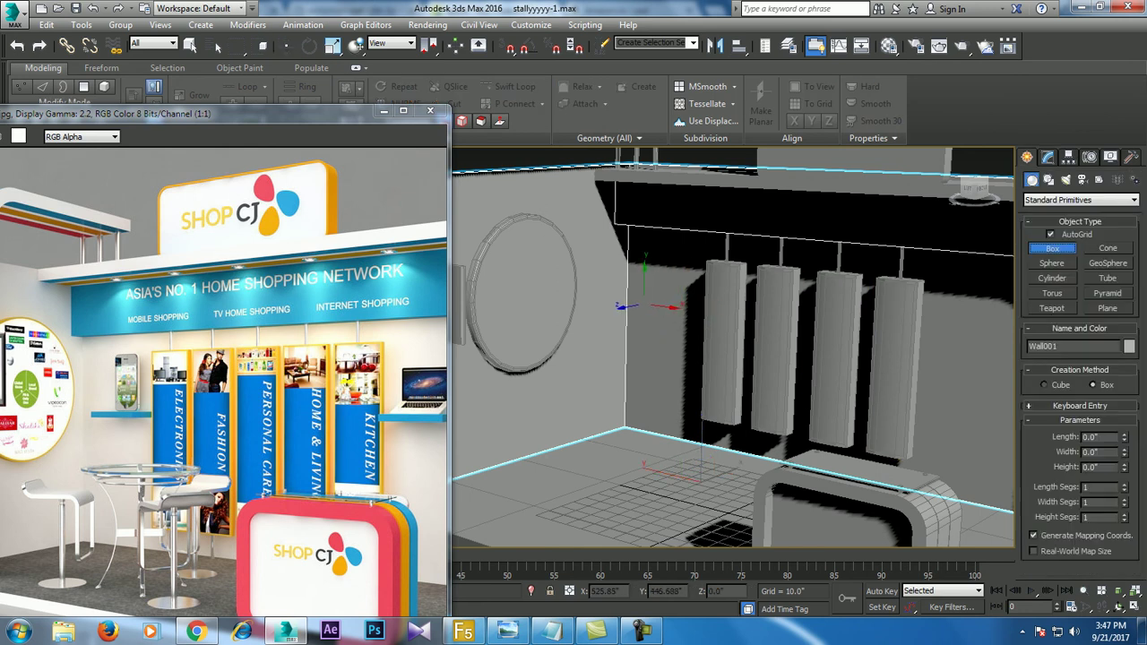
{"action": "left_click_drag", "start_coordinate": [641, 309], "coordinate": [692, 314]}
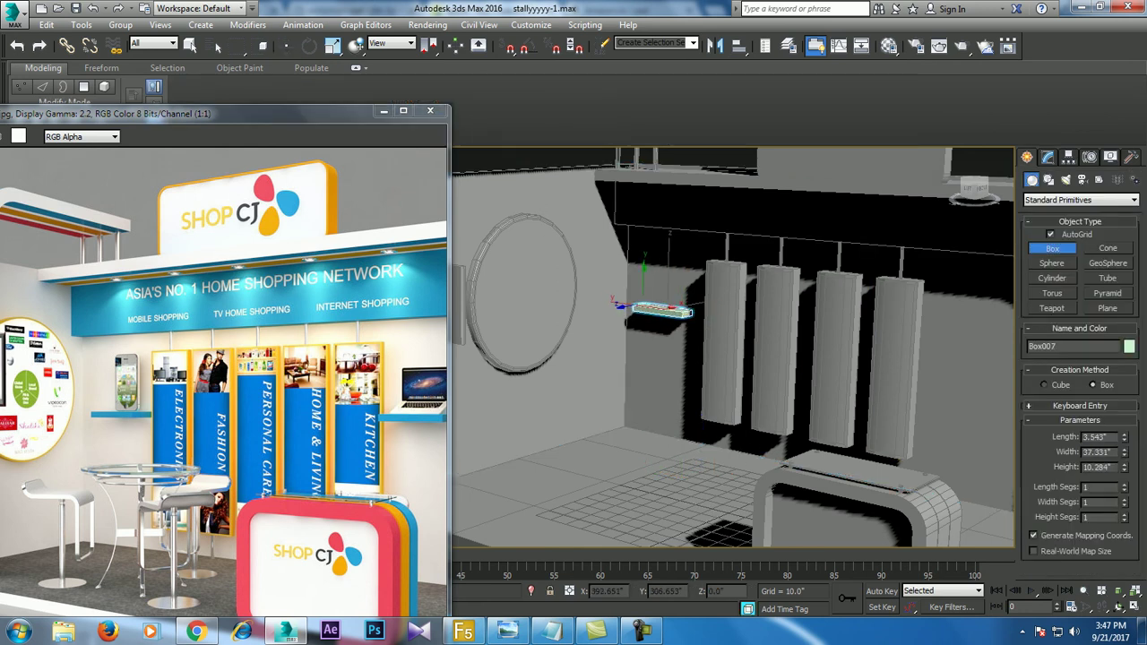
{"action": "key", "text": "w"}
- Nudge the shelf against the wall, Shift-copy it to the right of the panels, then select all objects
{"action": "middle_click_drag", "start_coordinate": [690, 314], "coordinate": [672, 247], "text": "alt"}
{"action": "left_click_drag", "start_coordinate": [668, 306], "coordinate": [672, 305]}
{"action": "middle_click_drag", "start_coordinate": [672, 304], "coordinate": [676, 303], "text": "alt"}
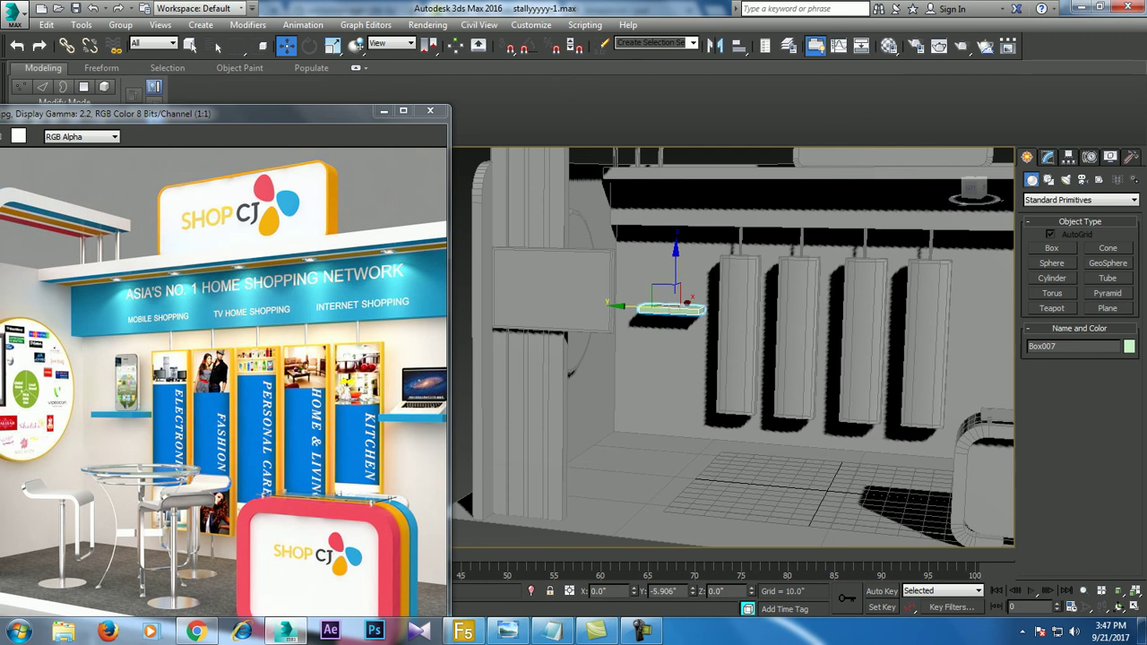
{"action": "left_click_drag", "start_coordinate": [674, 296], "coordinate": [677, 299]}
{"action": "middle_click_drag", "start_coordinate": [678, 300], "coordinate": [591, 300], "text": "alt"}
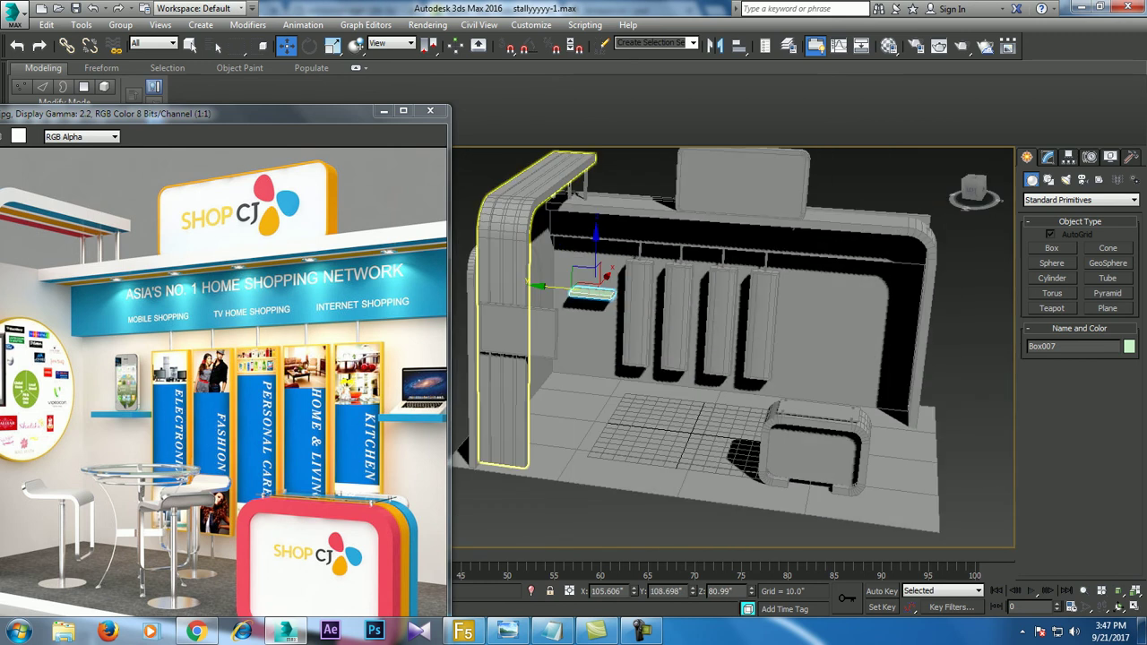
{"action": "left_click_drag", "start_coordinate": [591, 300], "coordinate": [833, 312], "text": "shift"}
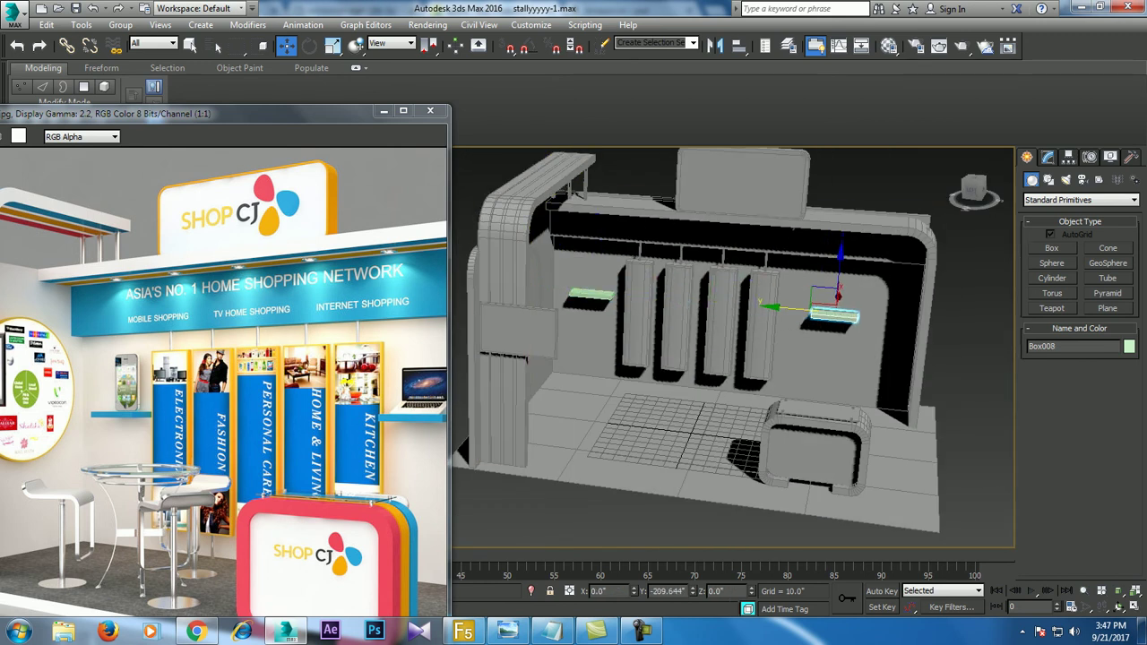
{"action": "key", "text": "Return"}
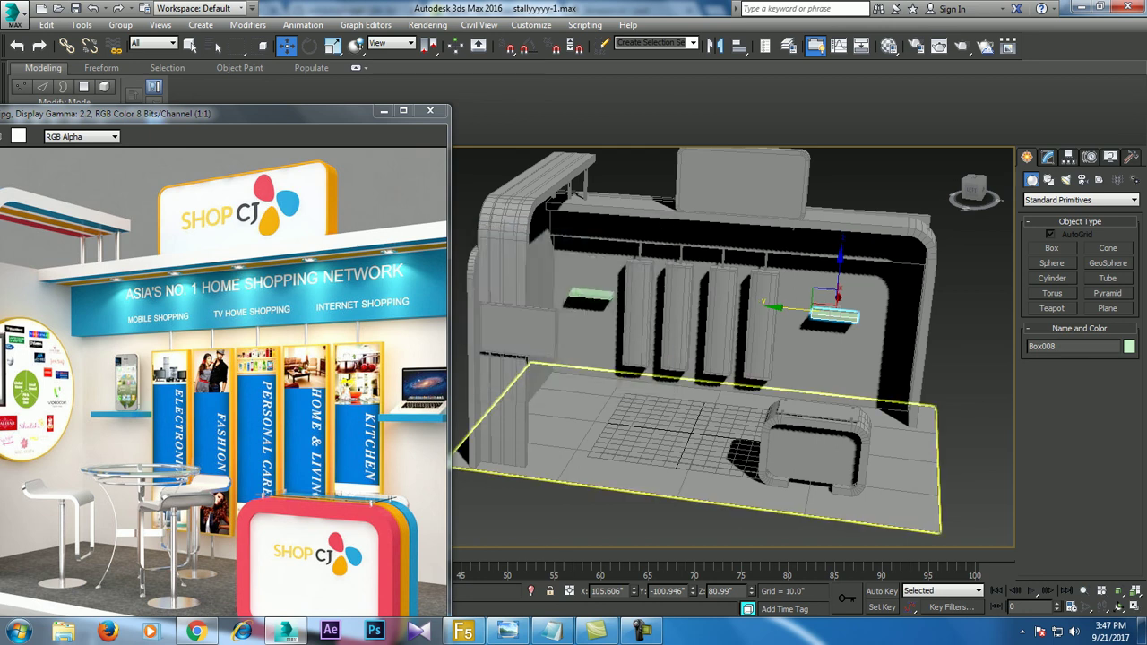
{"action": "key", "text": "ctrl+a"}
- Apply grey to every object, including shelves Box007 and Box008, then deselect everything
{"action": "left_click", "coordinate": [1130, 346]}
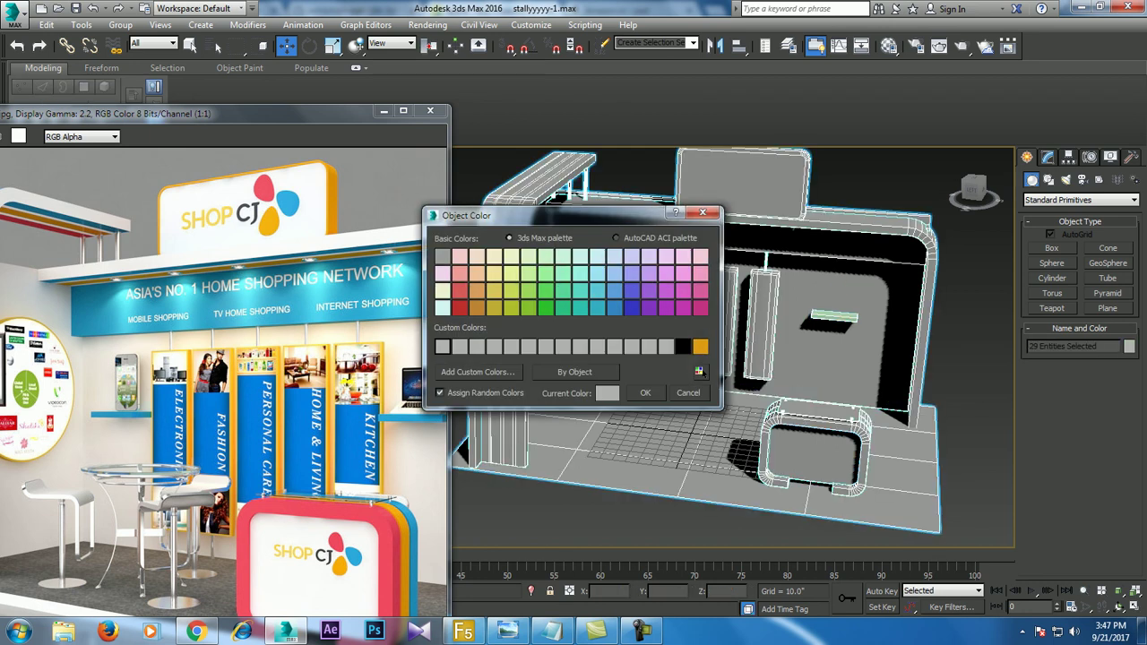
{"action": "left_click", "coordinate": [646, 394]}
{"action": "mouse_move", "coordinate": [646, 394]}
{"action": "middle_mouse_down", "text": "alt"}
{"action": "mouse_move", "coordinate": [668, 385]}
{"action": "mouse_move", "coordinate": [650, 381]}
{"action": "middle_mouse_up", "text": "alt"}
{"action": "key", "text": "ctrl+d"}
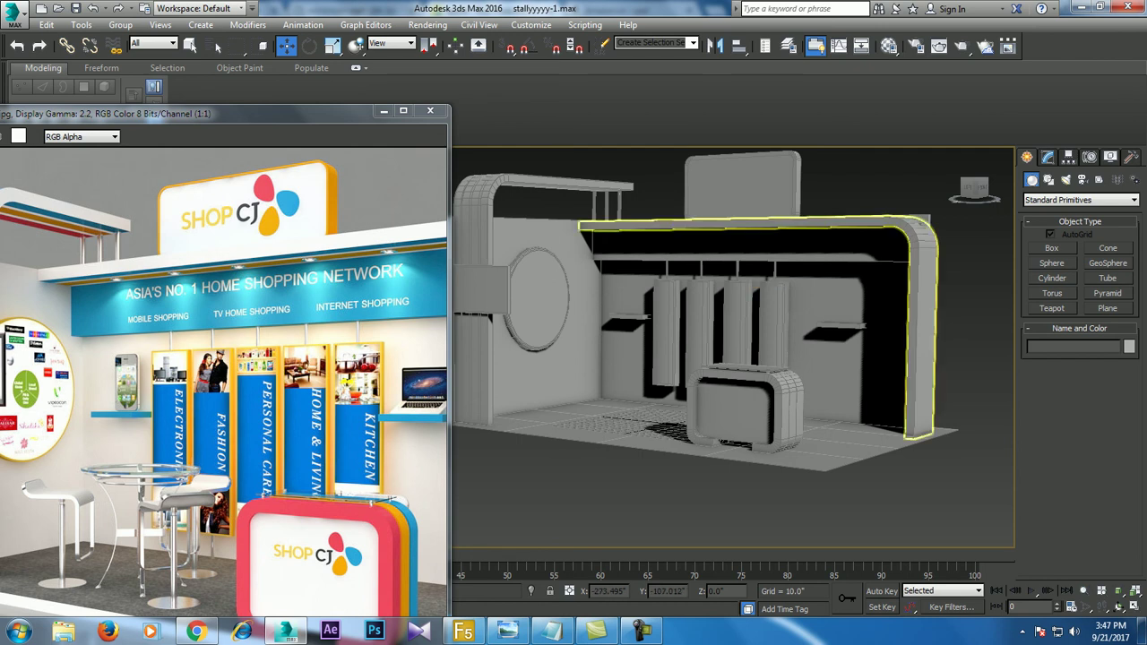
- In Notepad, add 'Thanks for watching..' followed by 'continue to part 3'
{"action": "left_click", "coordinate": [552, 631]}
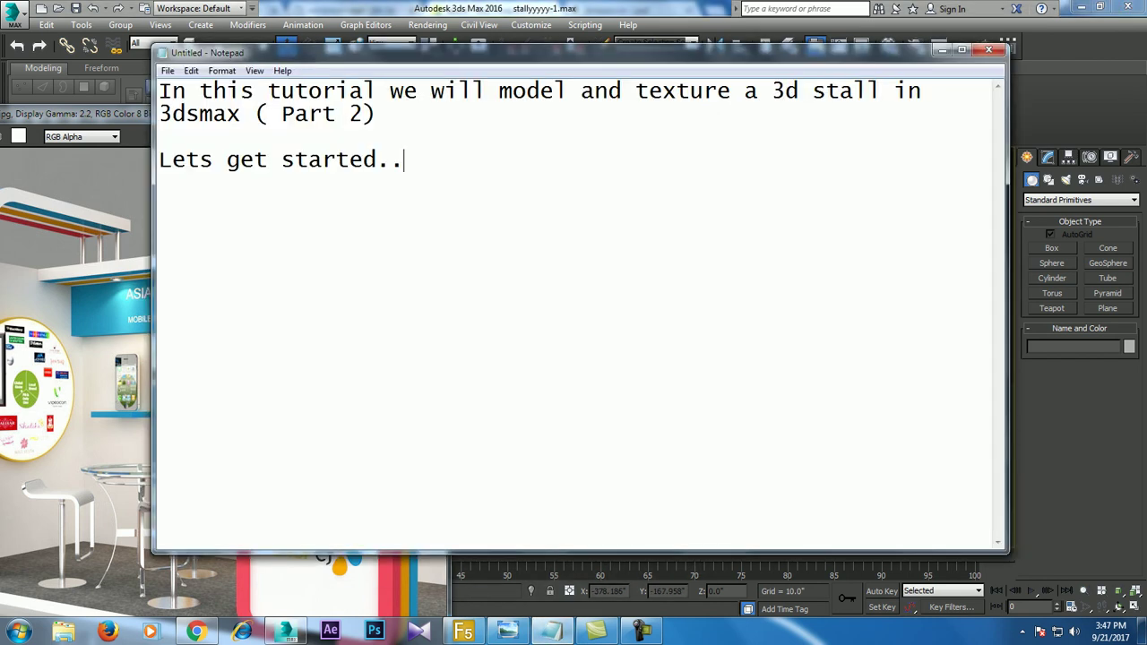
{"action": "type", "text": "Thanks for watching..  continue to part 3"}
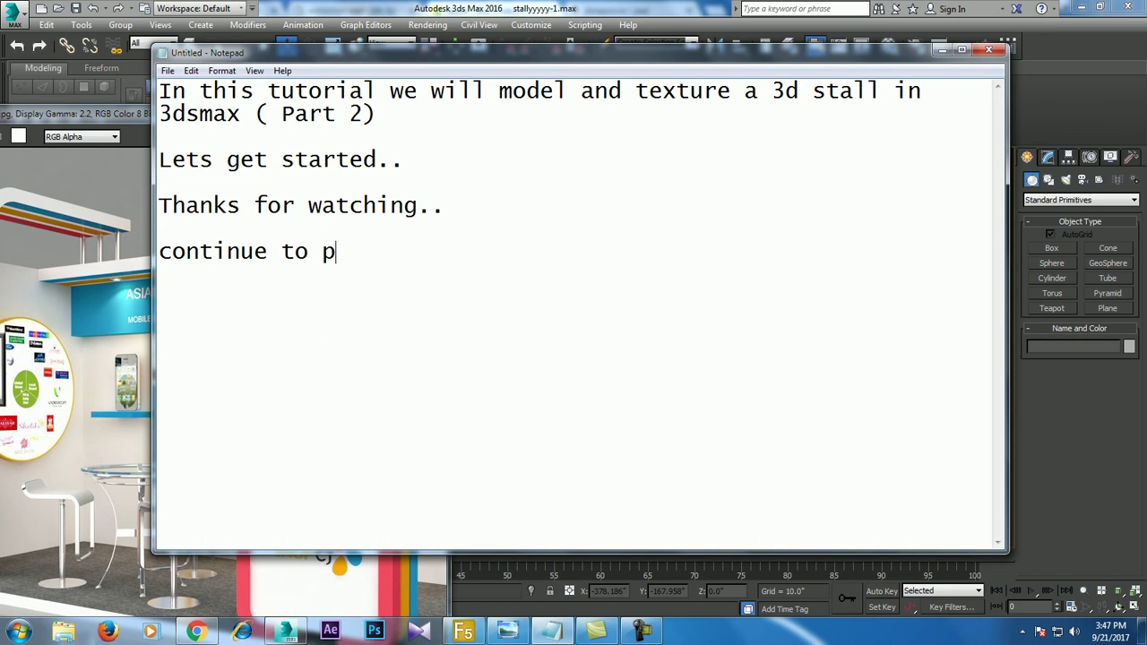